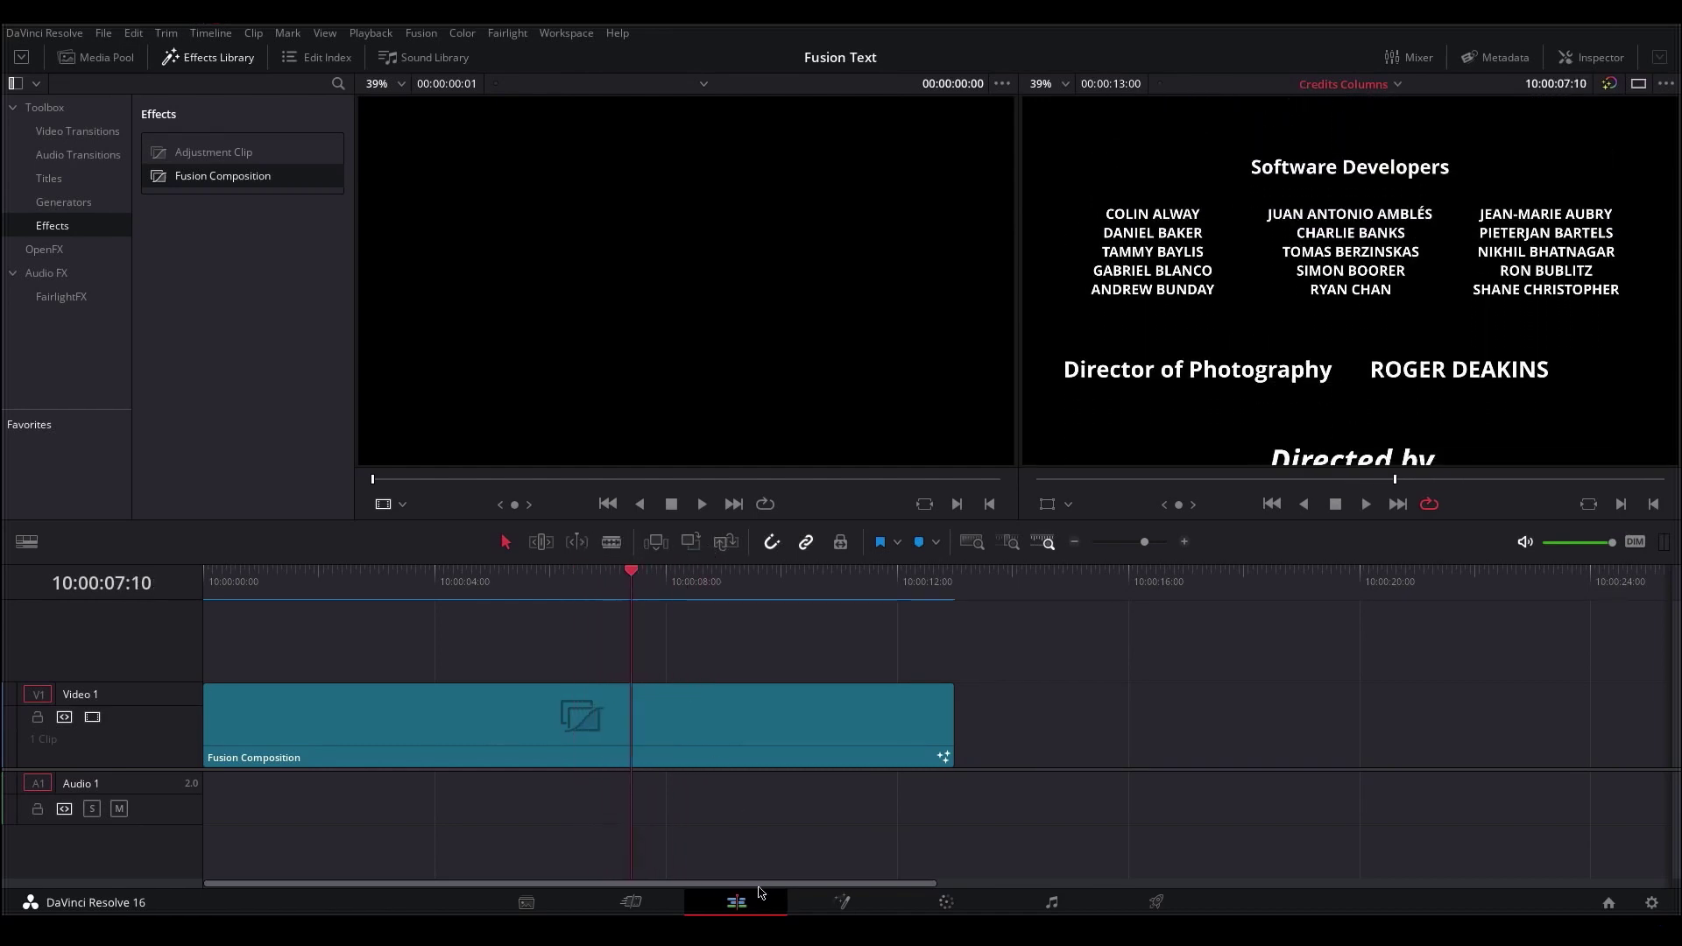
# Step: Open the credits clip in Fusion, tidy the Text1 node, and scrub forward to the 'Directed by' card
pyautogui.click(842, 902)
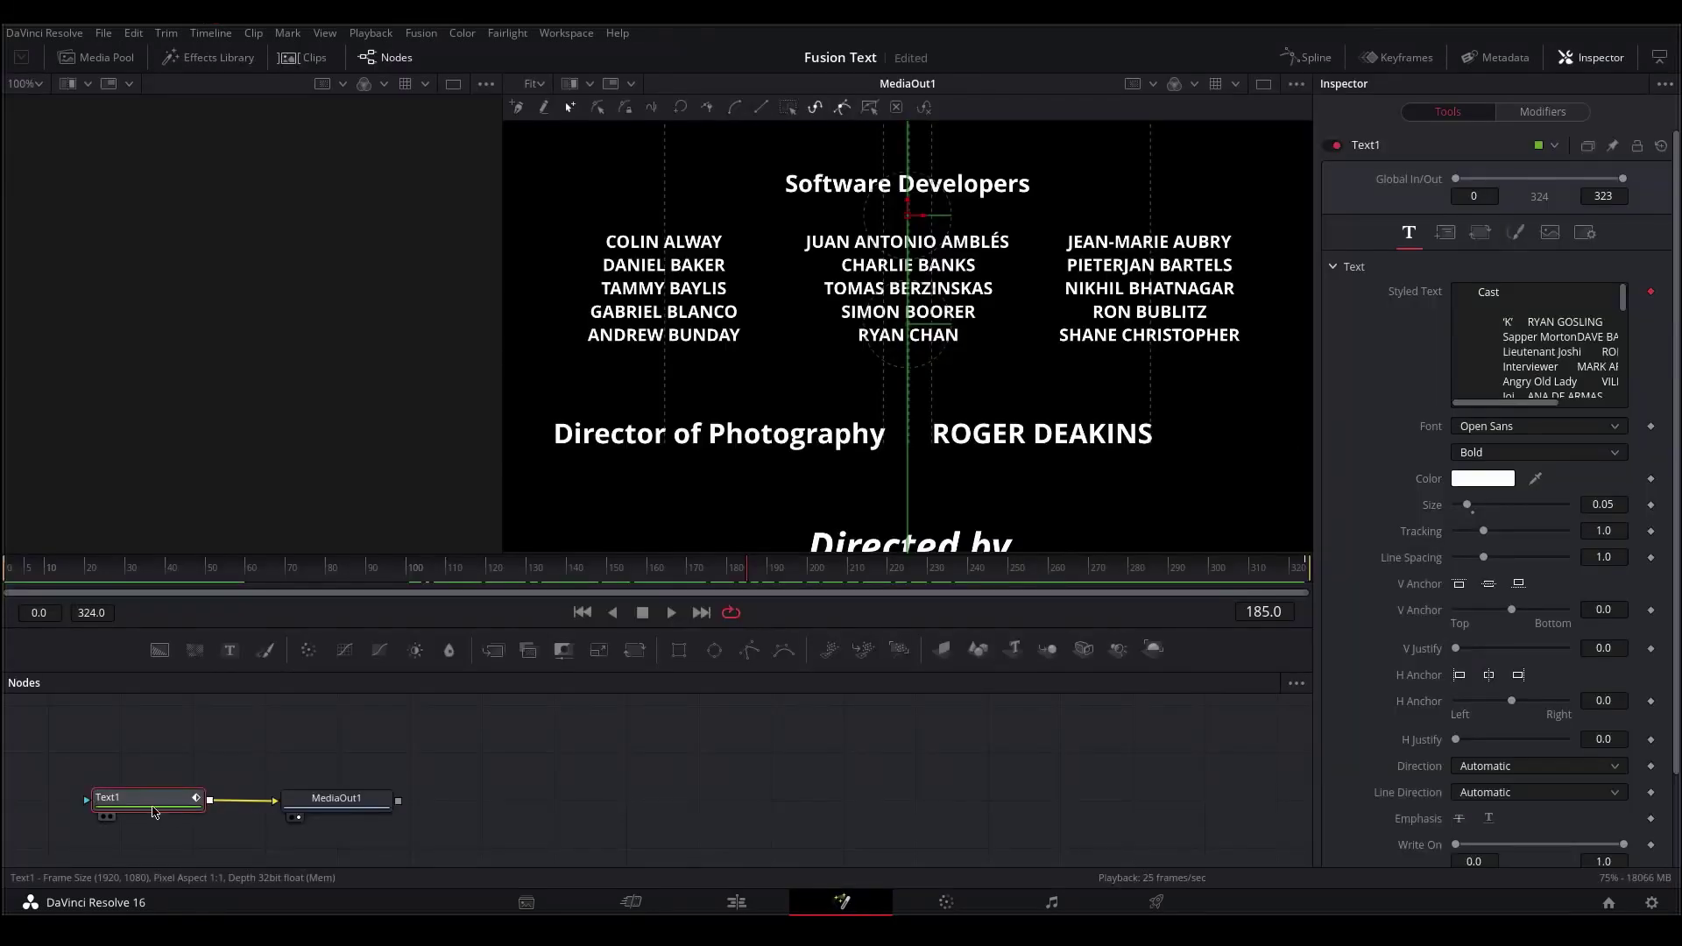
pyautogui.moveTo(158, 812)
pyautogui.mouseDown()
pyautogui.moveTo(119, 781)
pyautogui.moveTo(122, 826)
pyautogui.moveTo(152, 815)
pyautogui.moveTo(129, 804)
pyautogui.mouseUp()
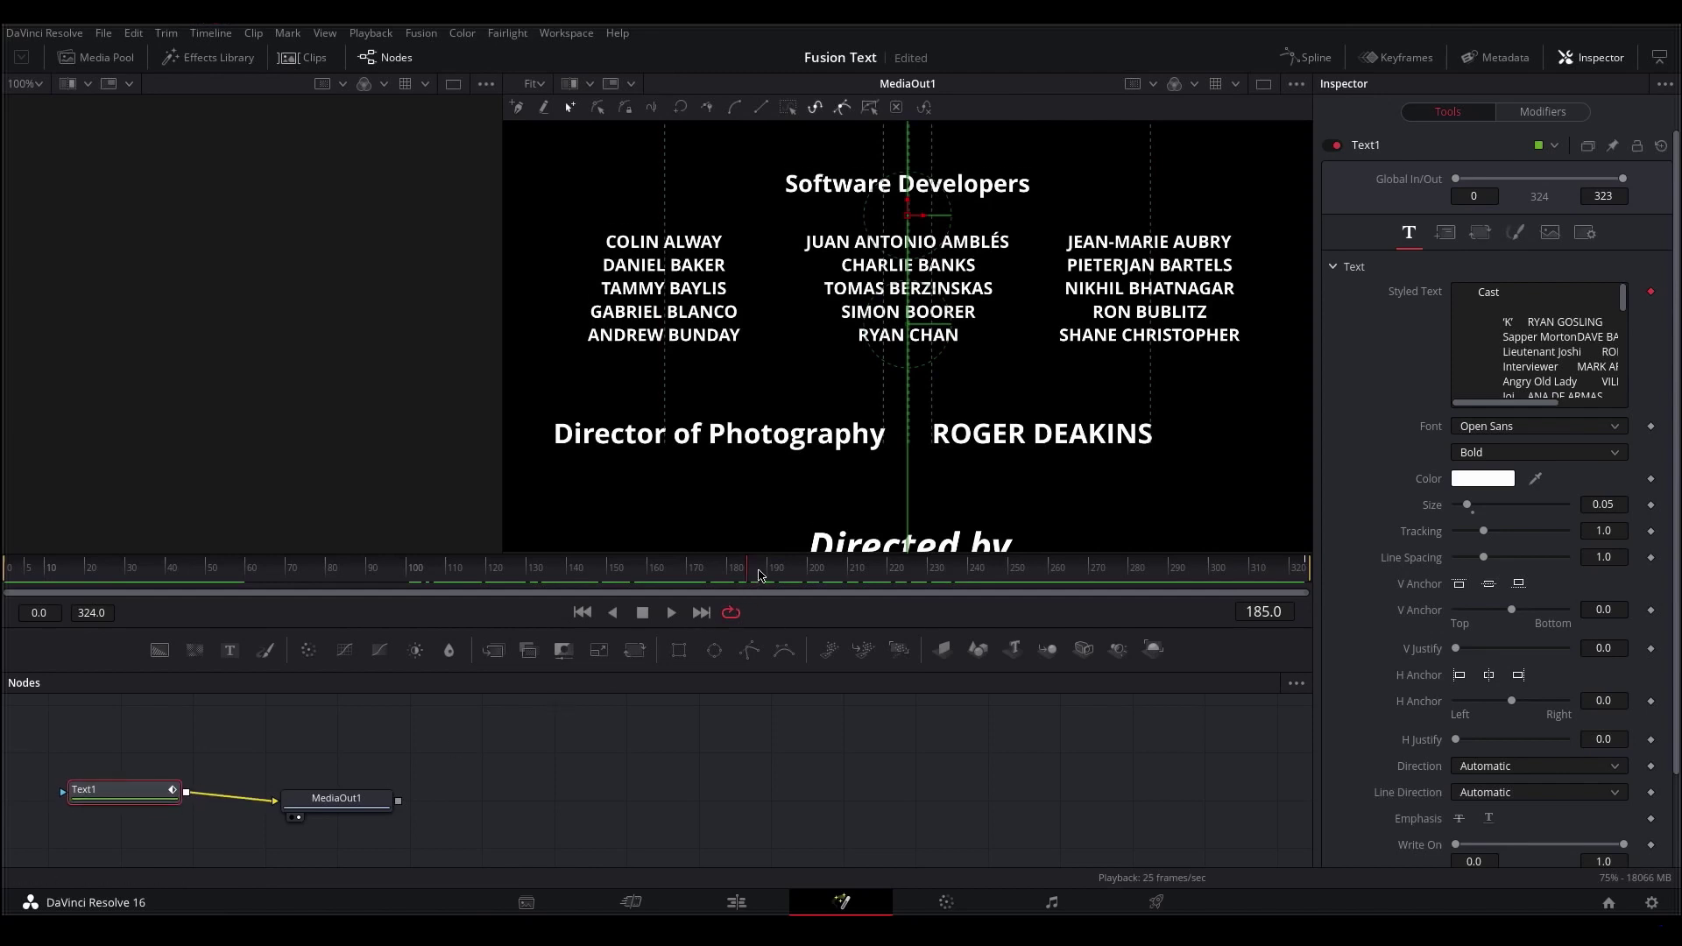
pyautogui.moveTo(761, 575); pyautogui.dragTo(837, 573)
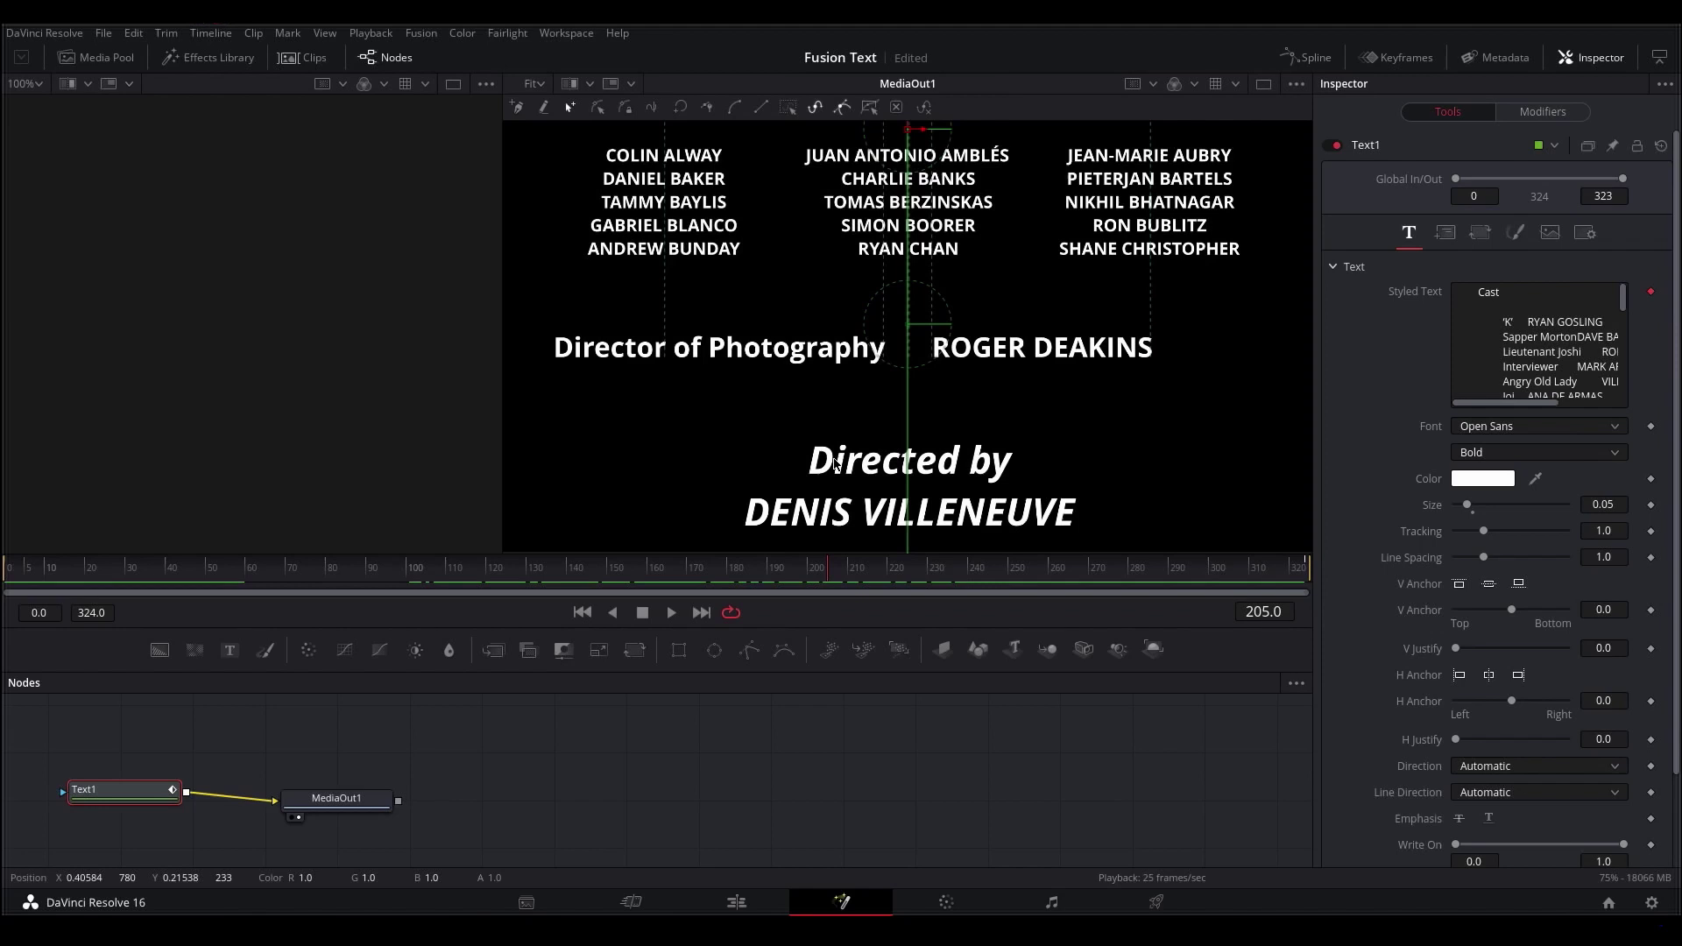
# Step: On the Edit page, delete the credits clip and place a new Fusion Composition at the timeline start
pyautogui.click(736, 902)
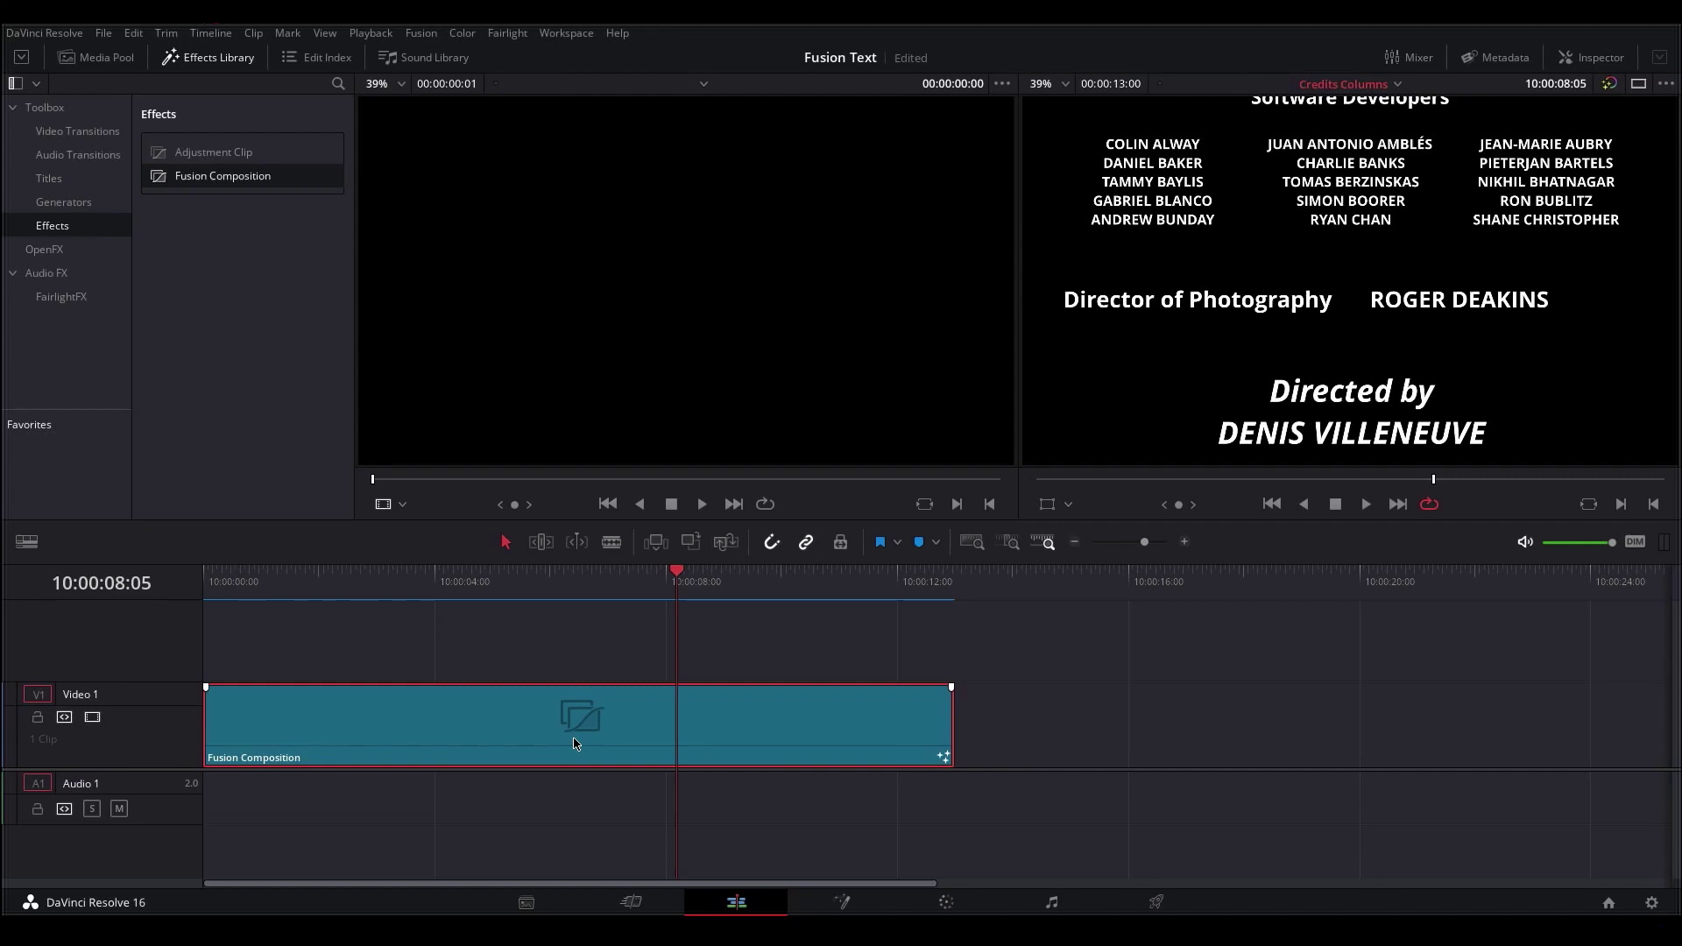
pyautogui.press('Delete')
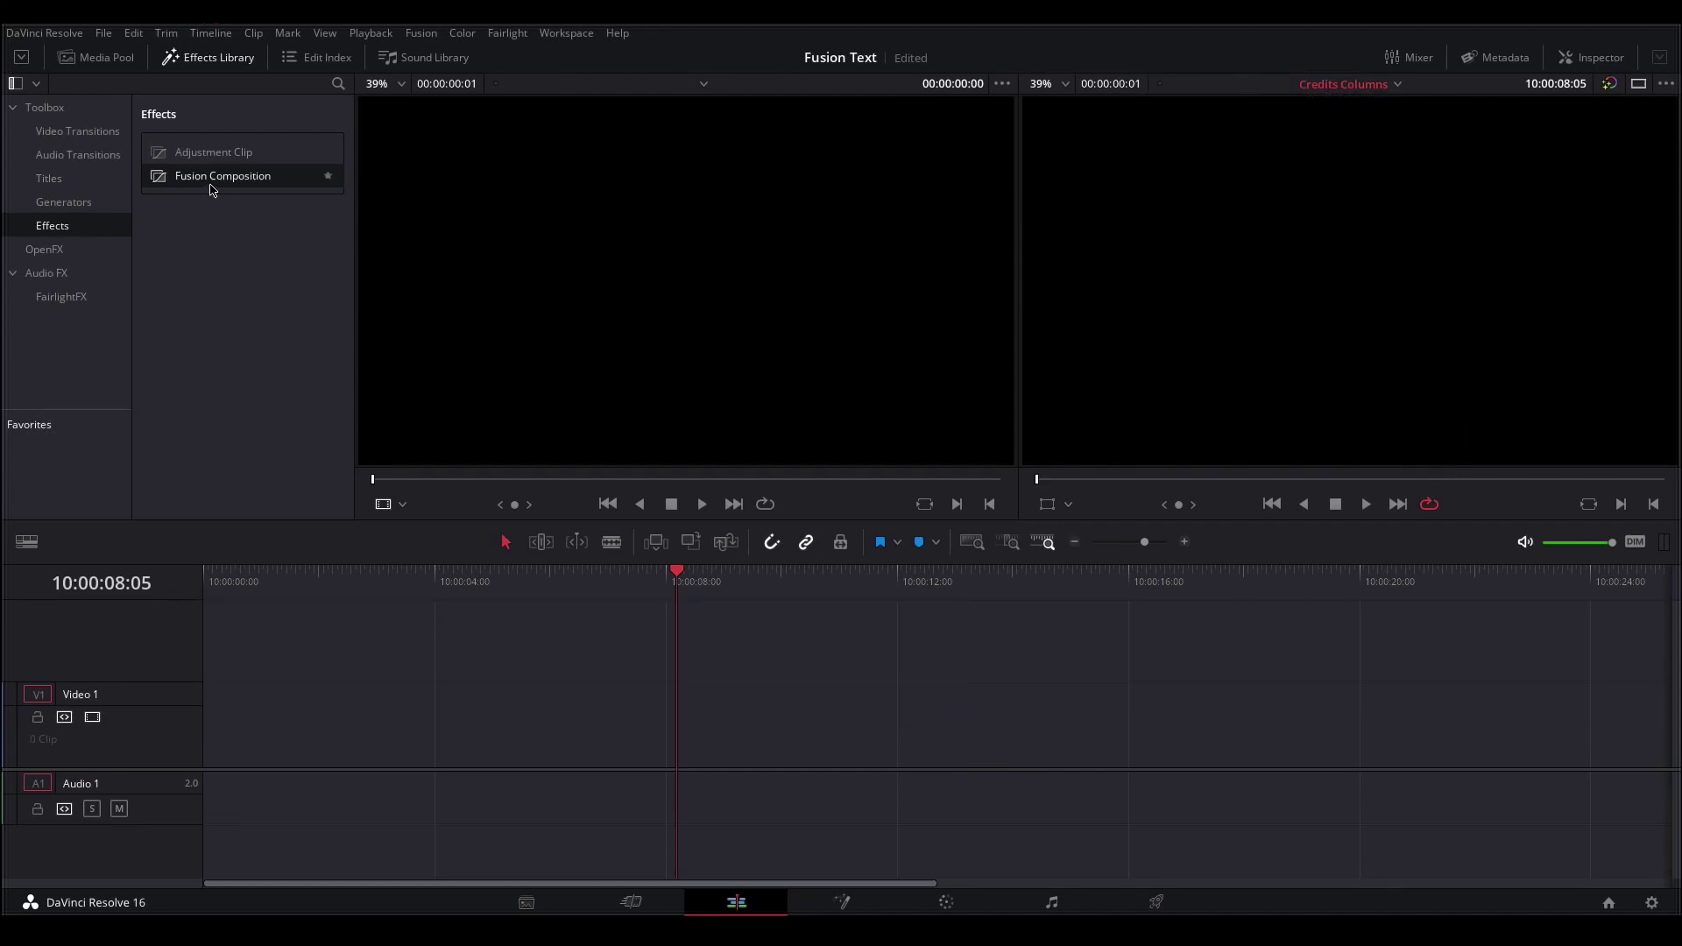
pyautogui.moveTo(210, 179); pyautogui.dragTo(211, 735)
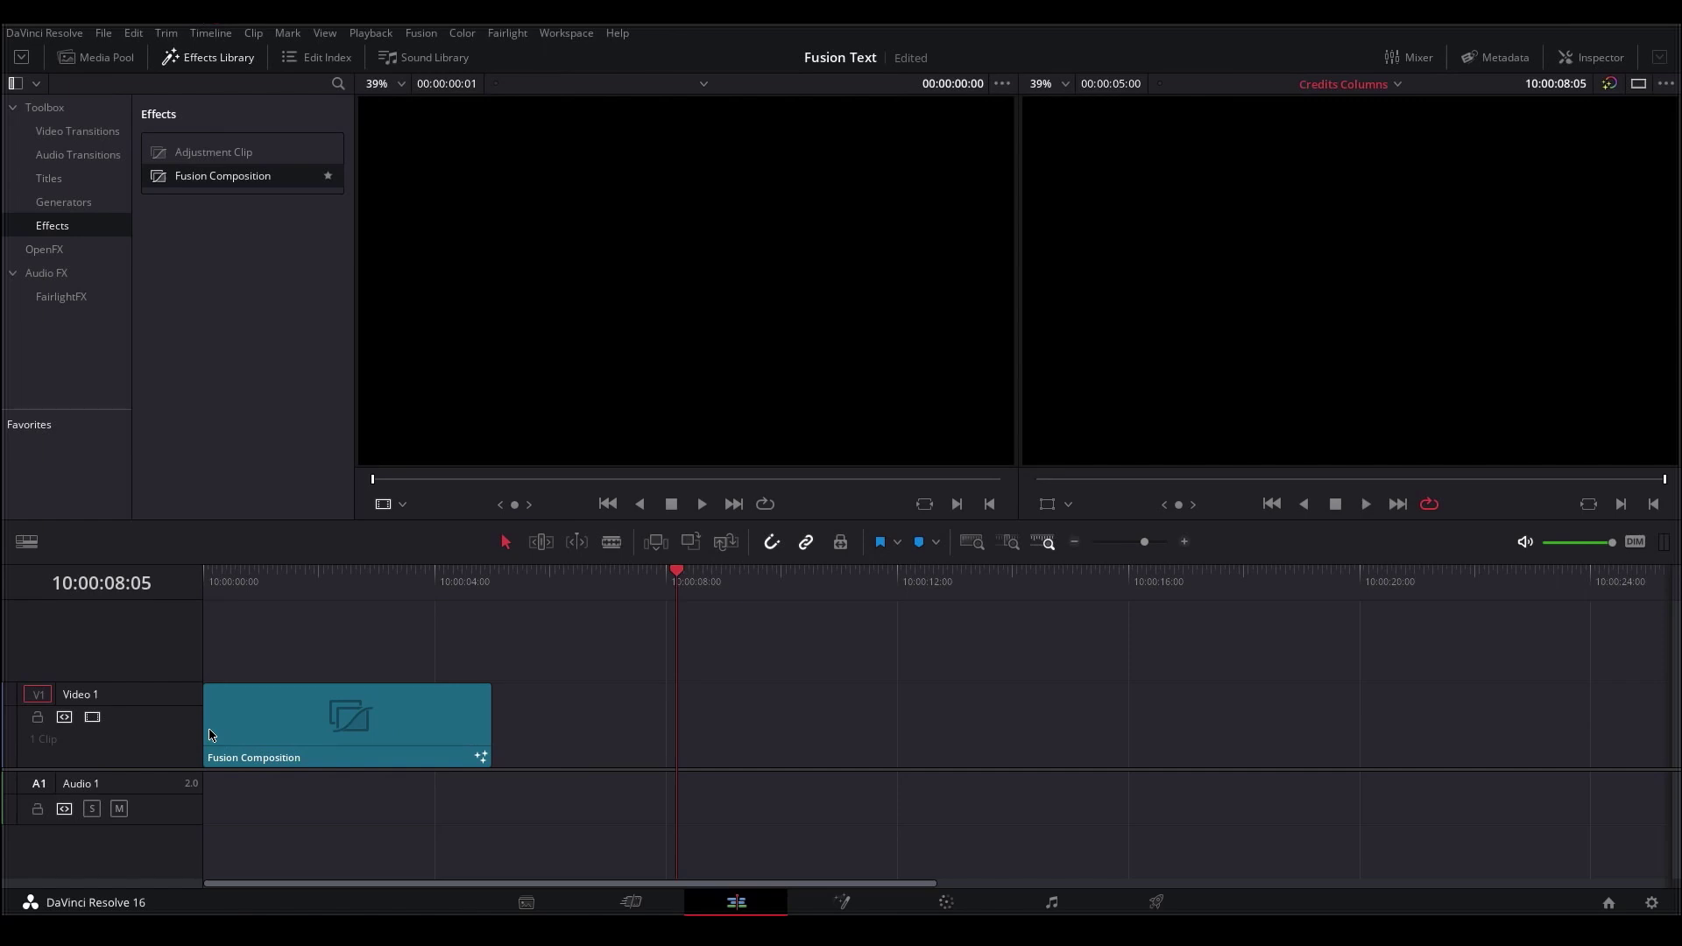
pyautogui.click(347, 598)
# Step: Open the new composition in Fusion and arrange the node area around MediaOut1
pyautogui.click(841, 902)
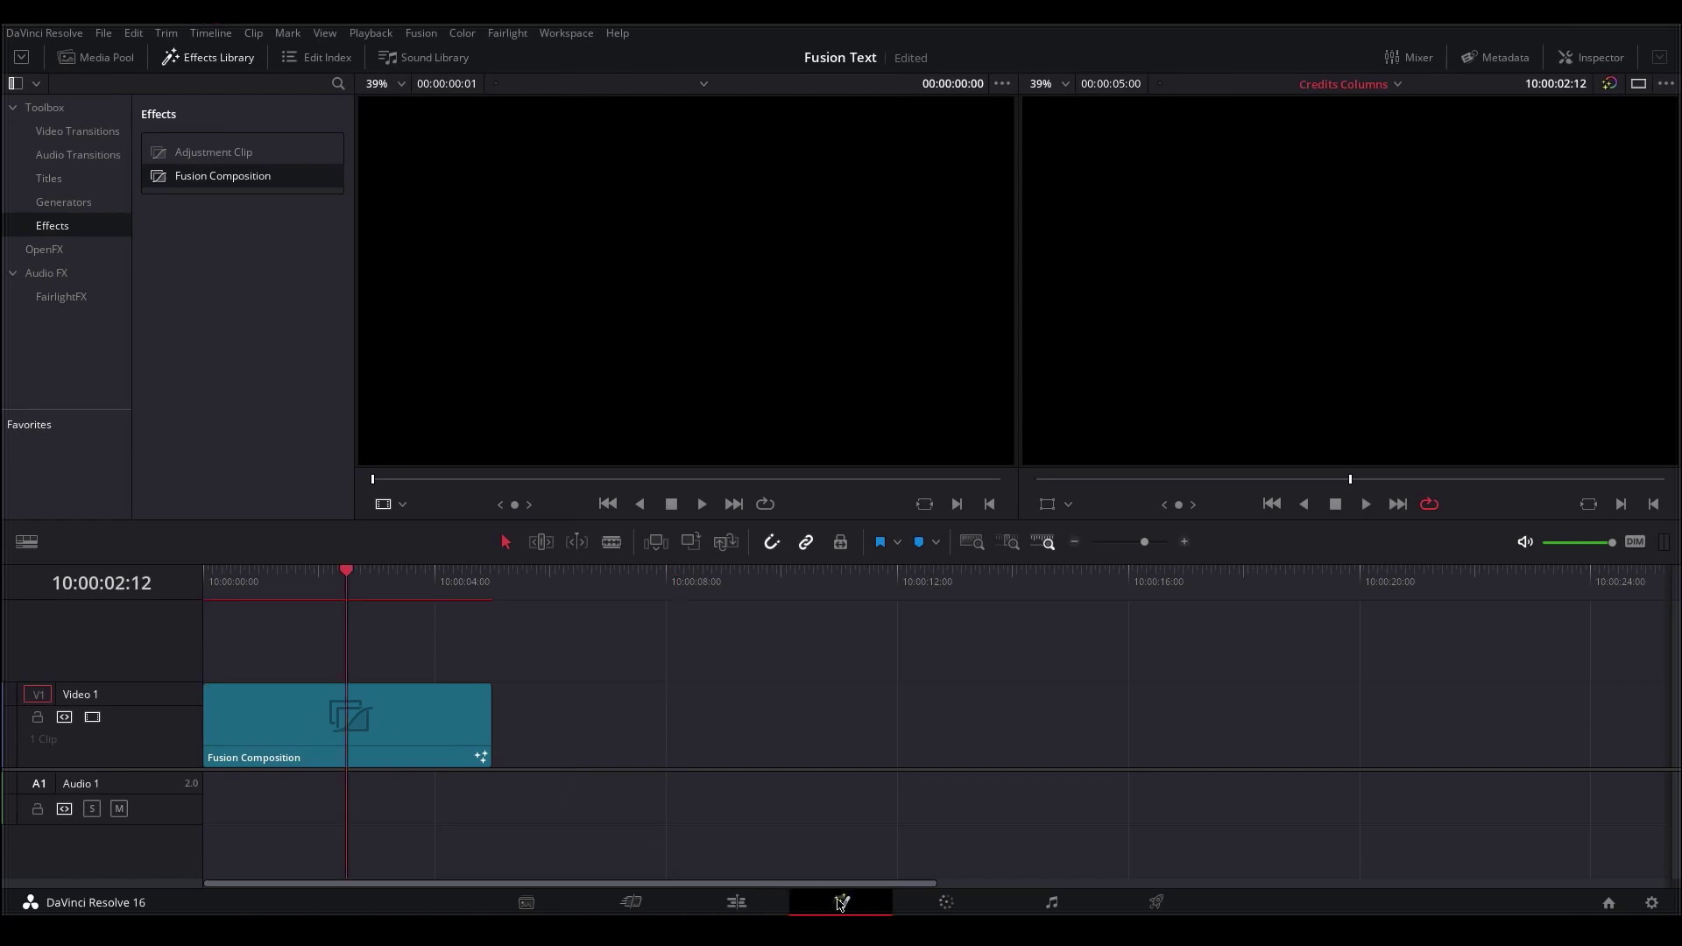
pyautogui.moveTo(582, 587); pyautogui.dragTo(673, 748)
pyautogui.moveTo(744, 386); pyautogui.dragTo(726, 570)
pyautogui.moveTo(732, 818); pyautogui.dragTo(444, 698)
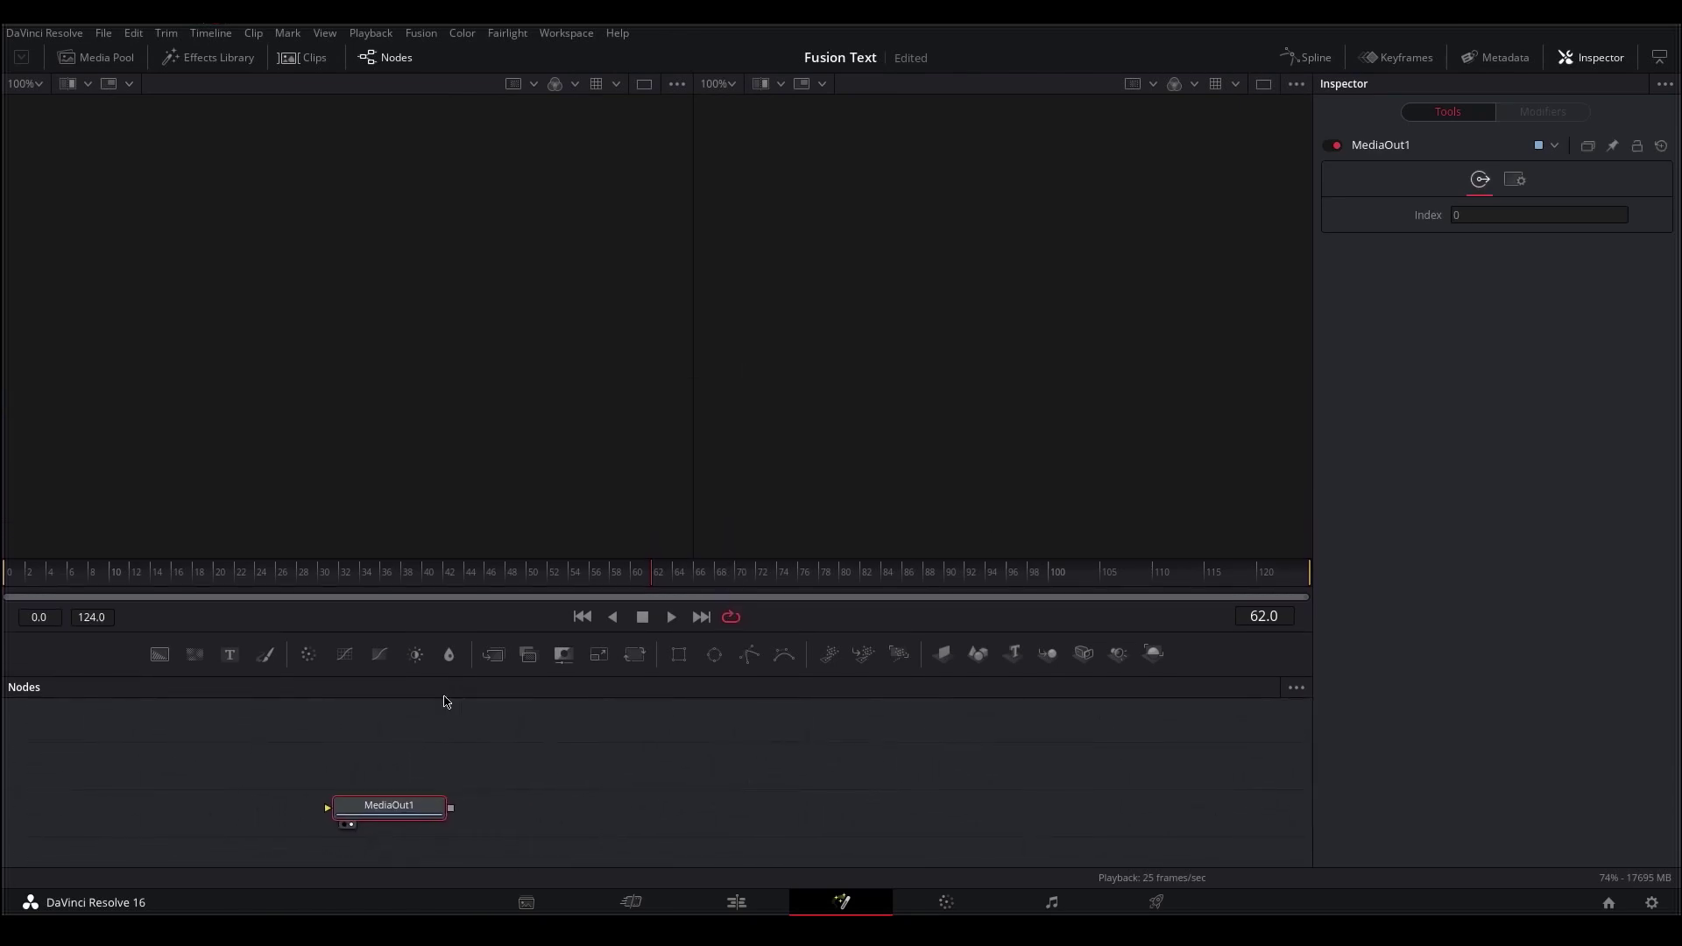
# Step: Add a Text+ node, connect Text1 to MediaOut1, and start editing its Styled Text
pyautogui.click(191, 728)
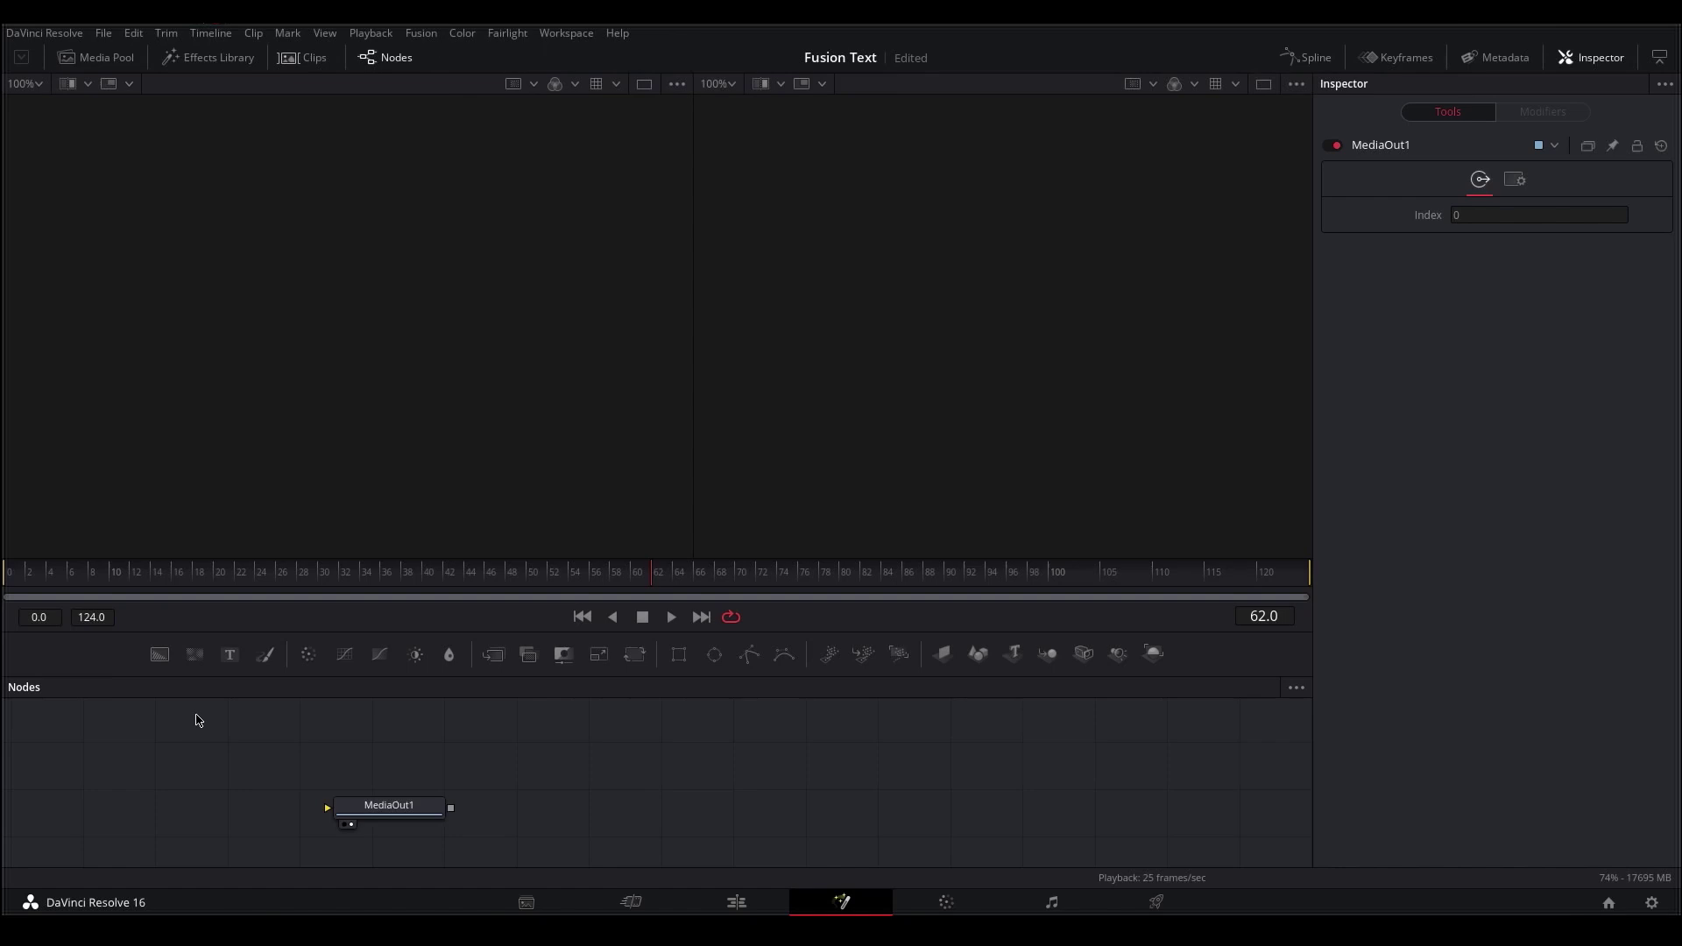
pyautogui.click(232, 655)
pyautogui.moveTo(210, 752); pyautogui.dragTo(371, 819)
pyautogui.click(370, 819)
pyautogui.click(203, 813)
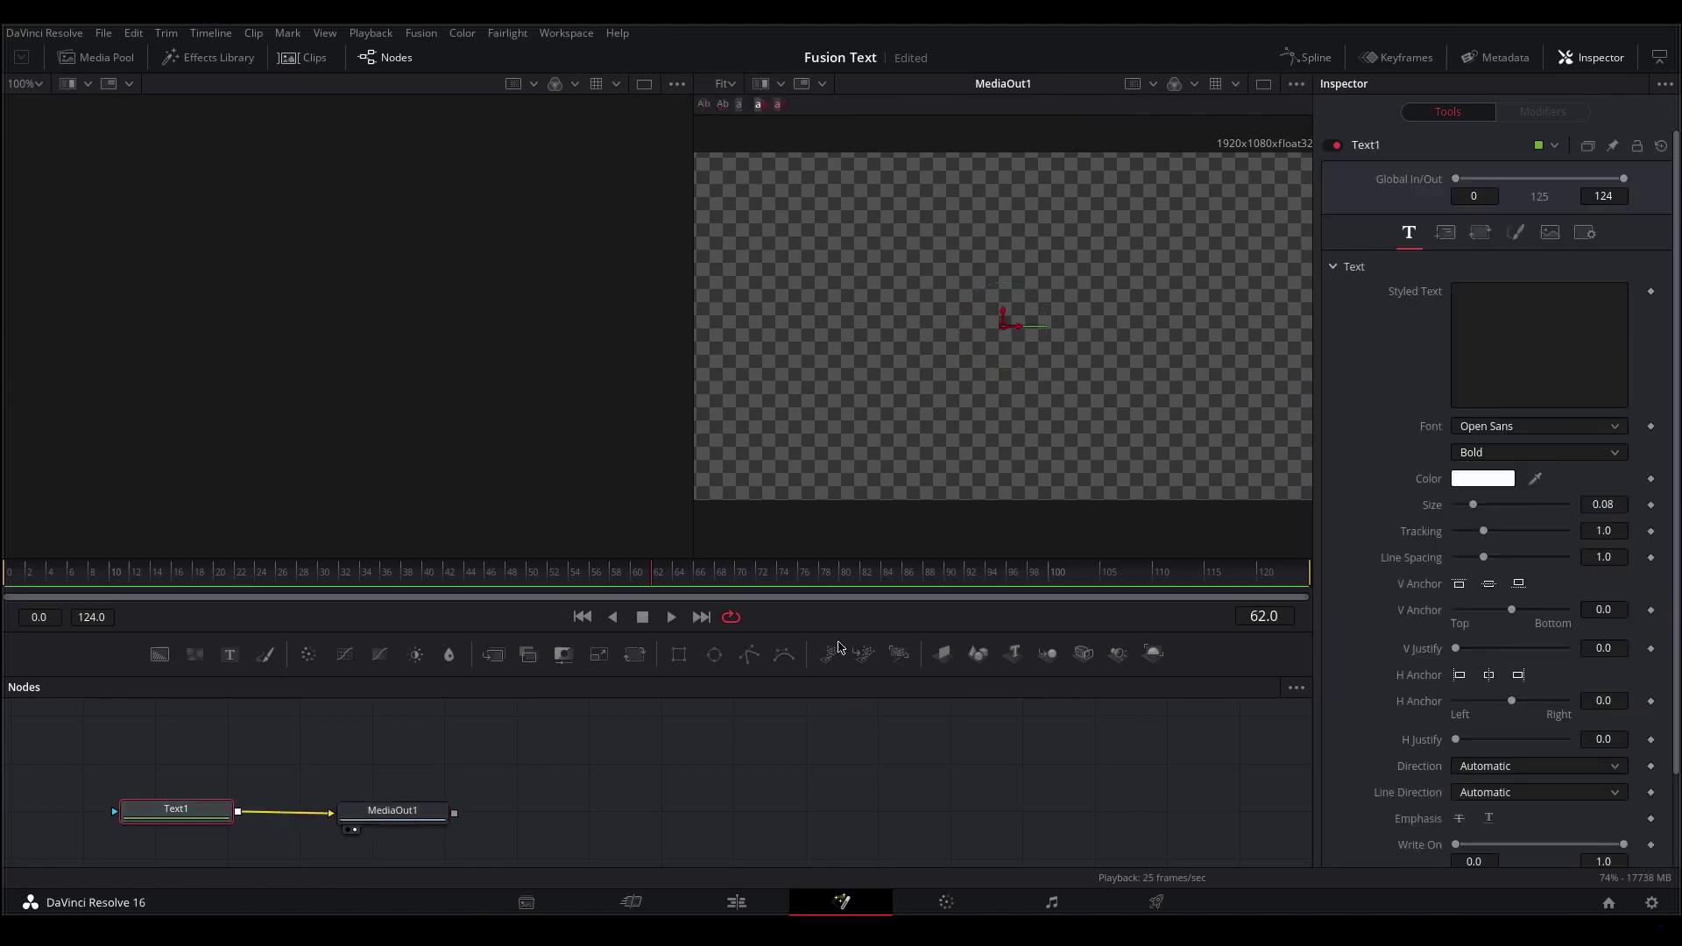
pyautogui.click(1528, 353)
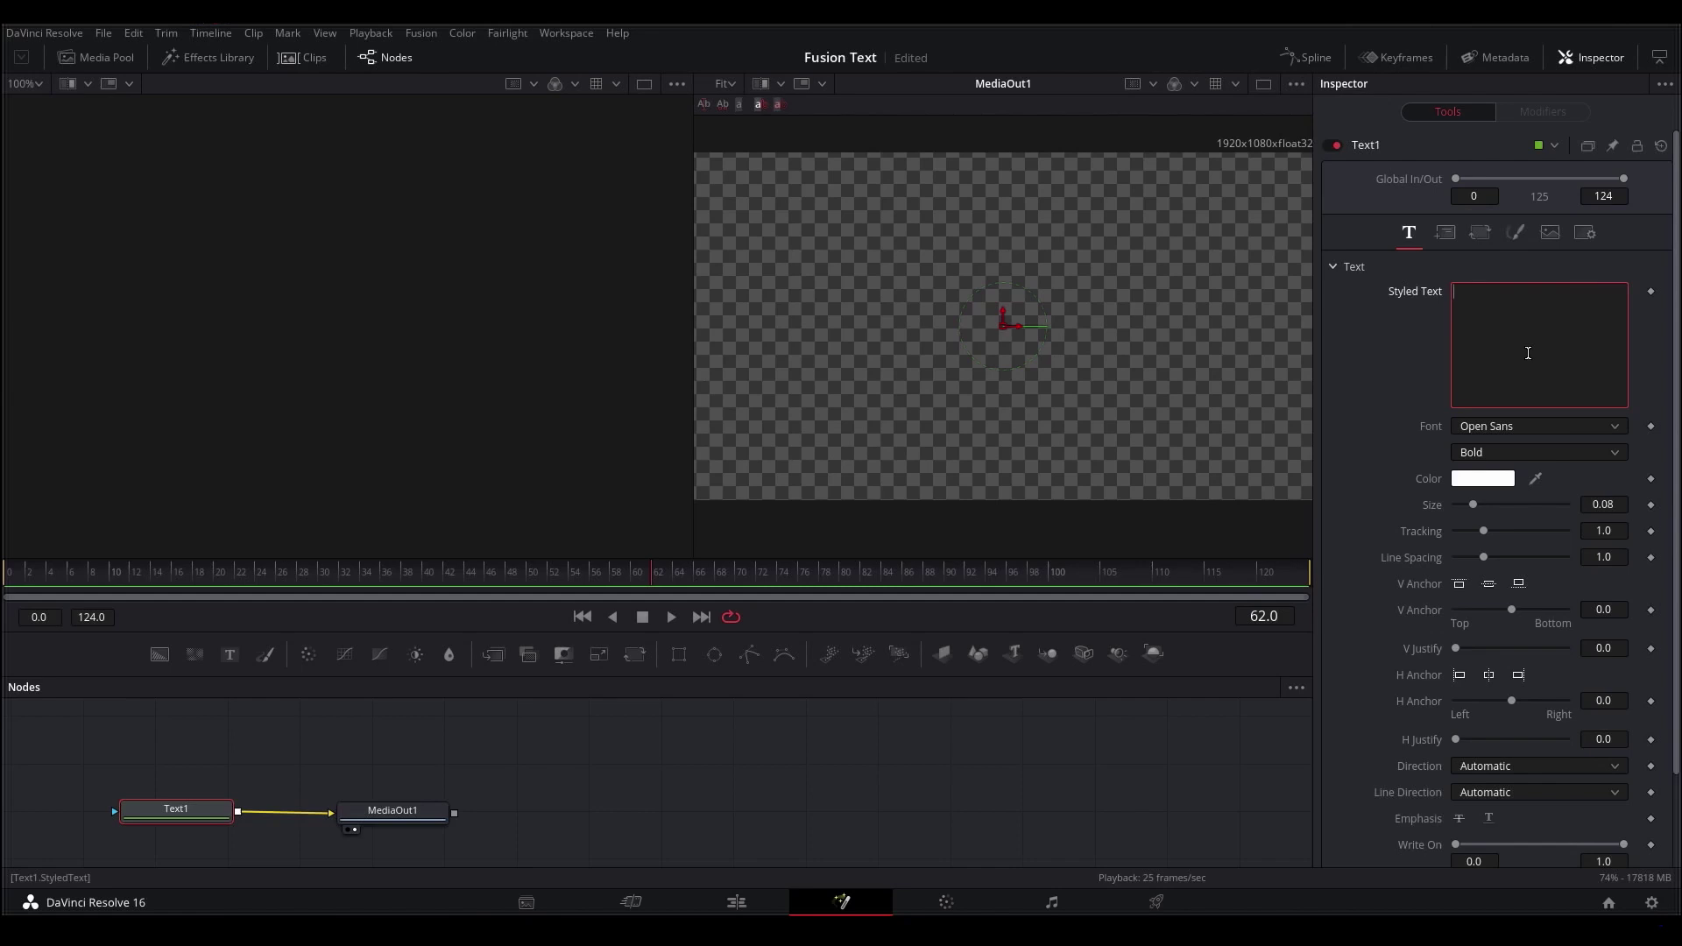
# Step: Type tab-separated lines 'Character 1/Actor 1', 'Charater Two/Actor Two', 'Character Three/Actor Threec'
pyautogui.click(1527, 353)
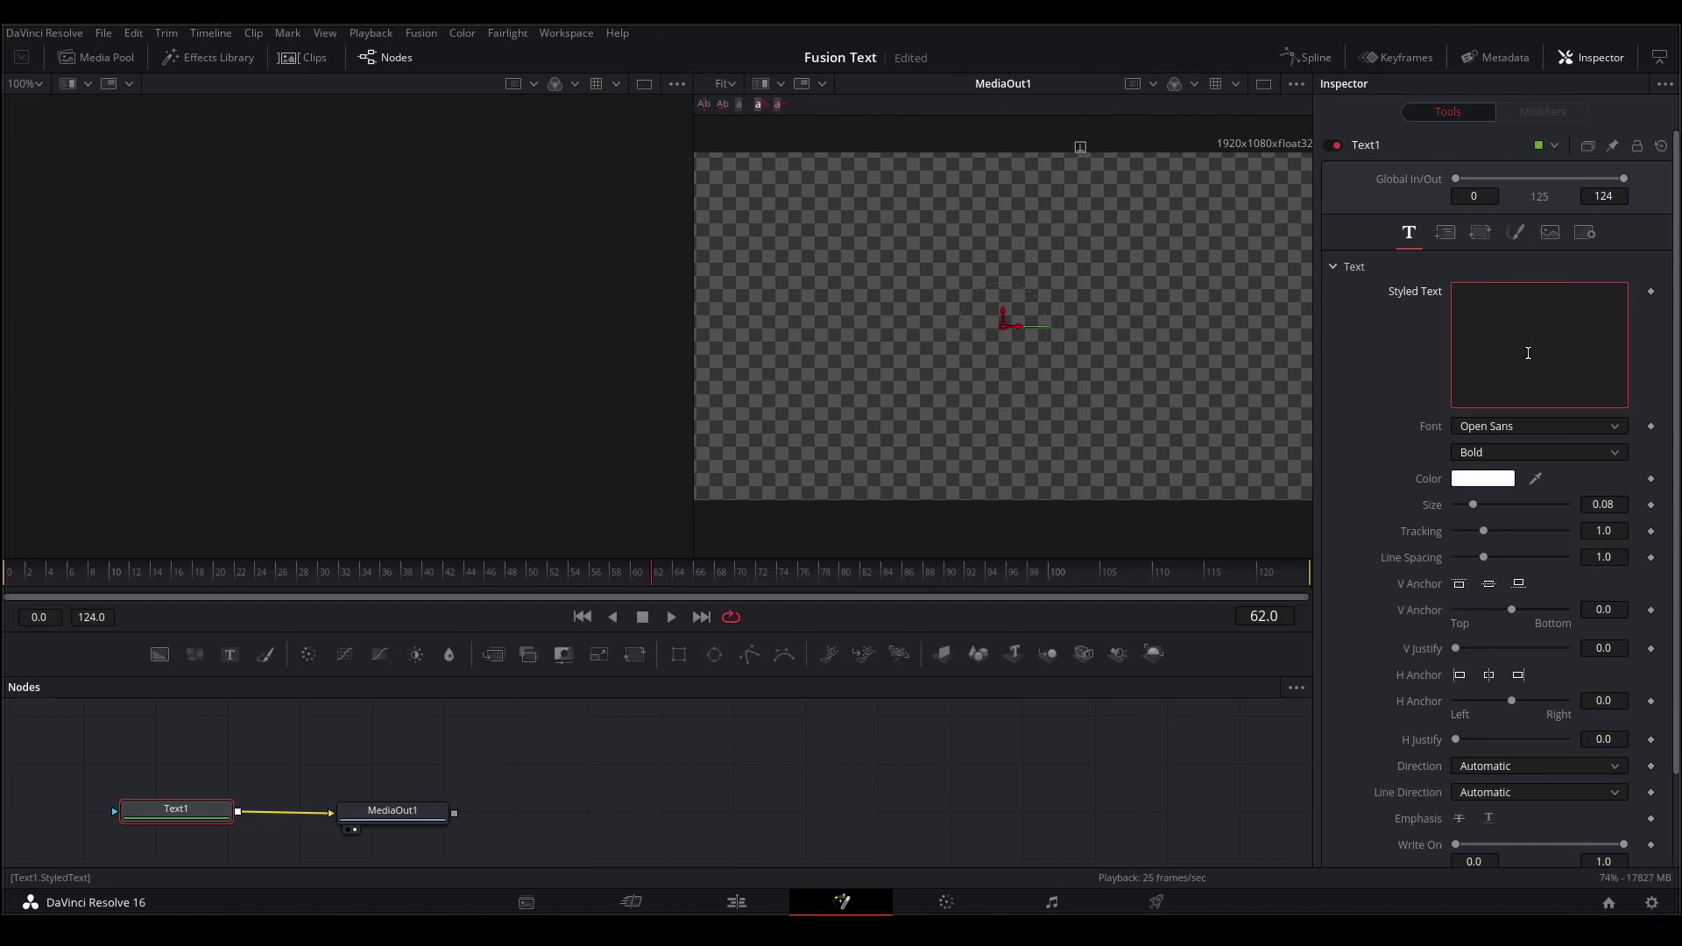
pyautogui.write('Char')
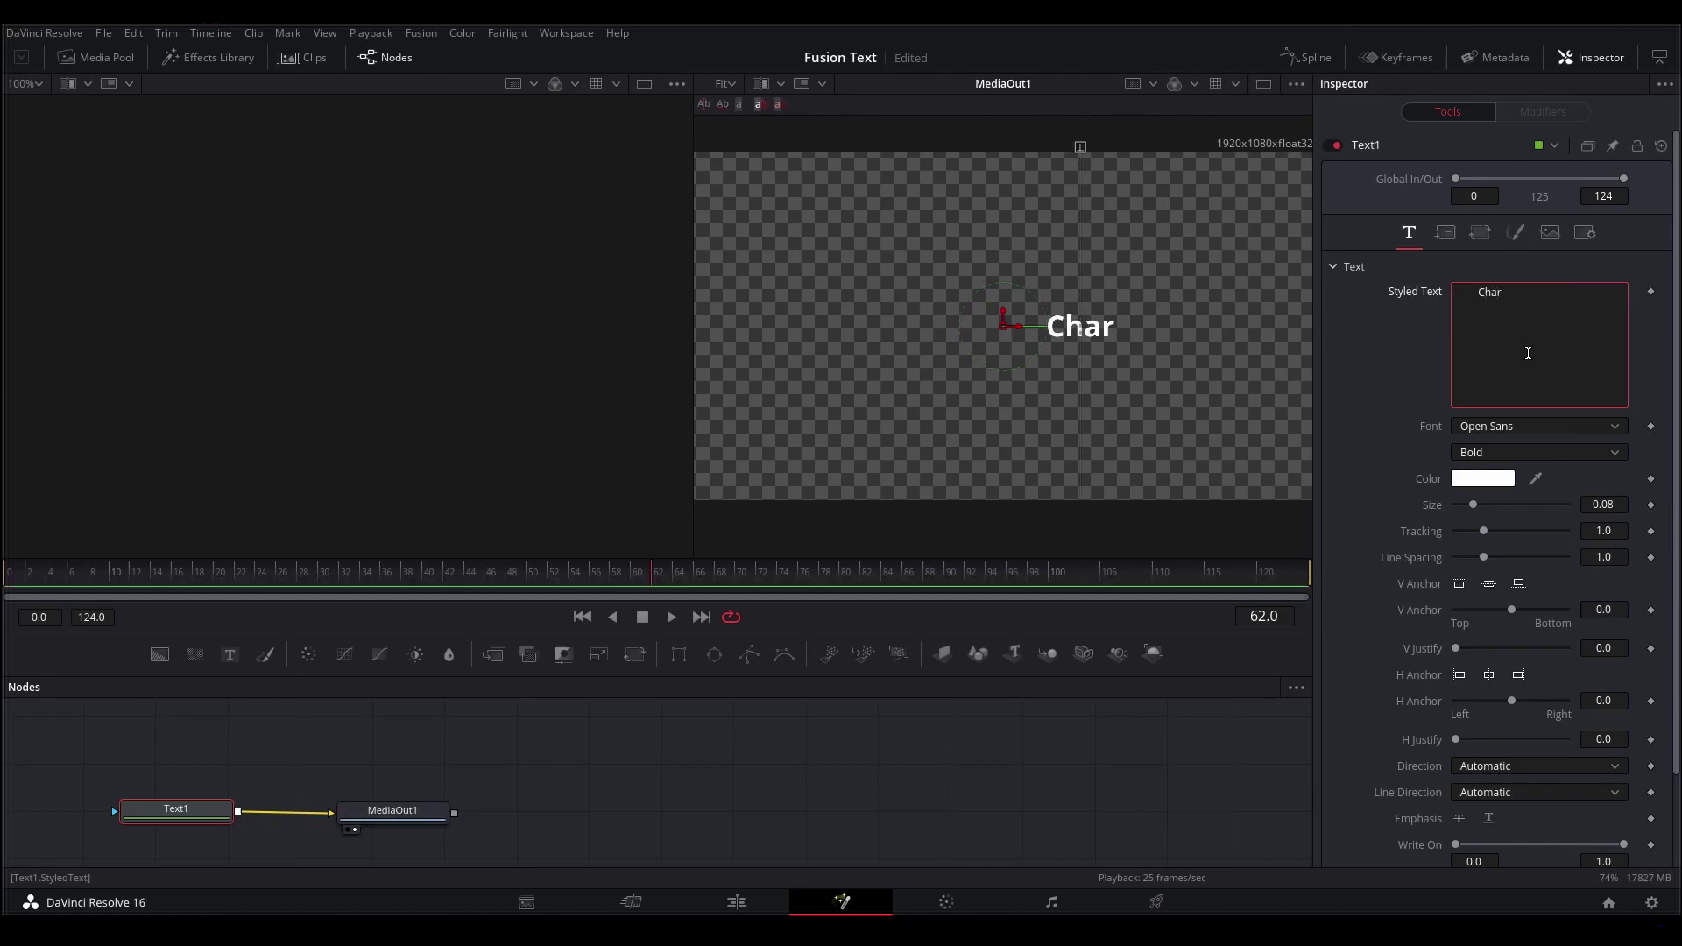
pyautogui.write('acter 1\t')
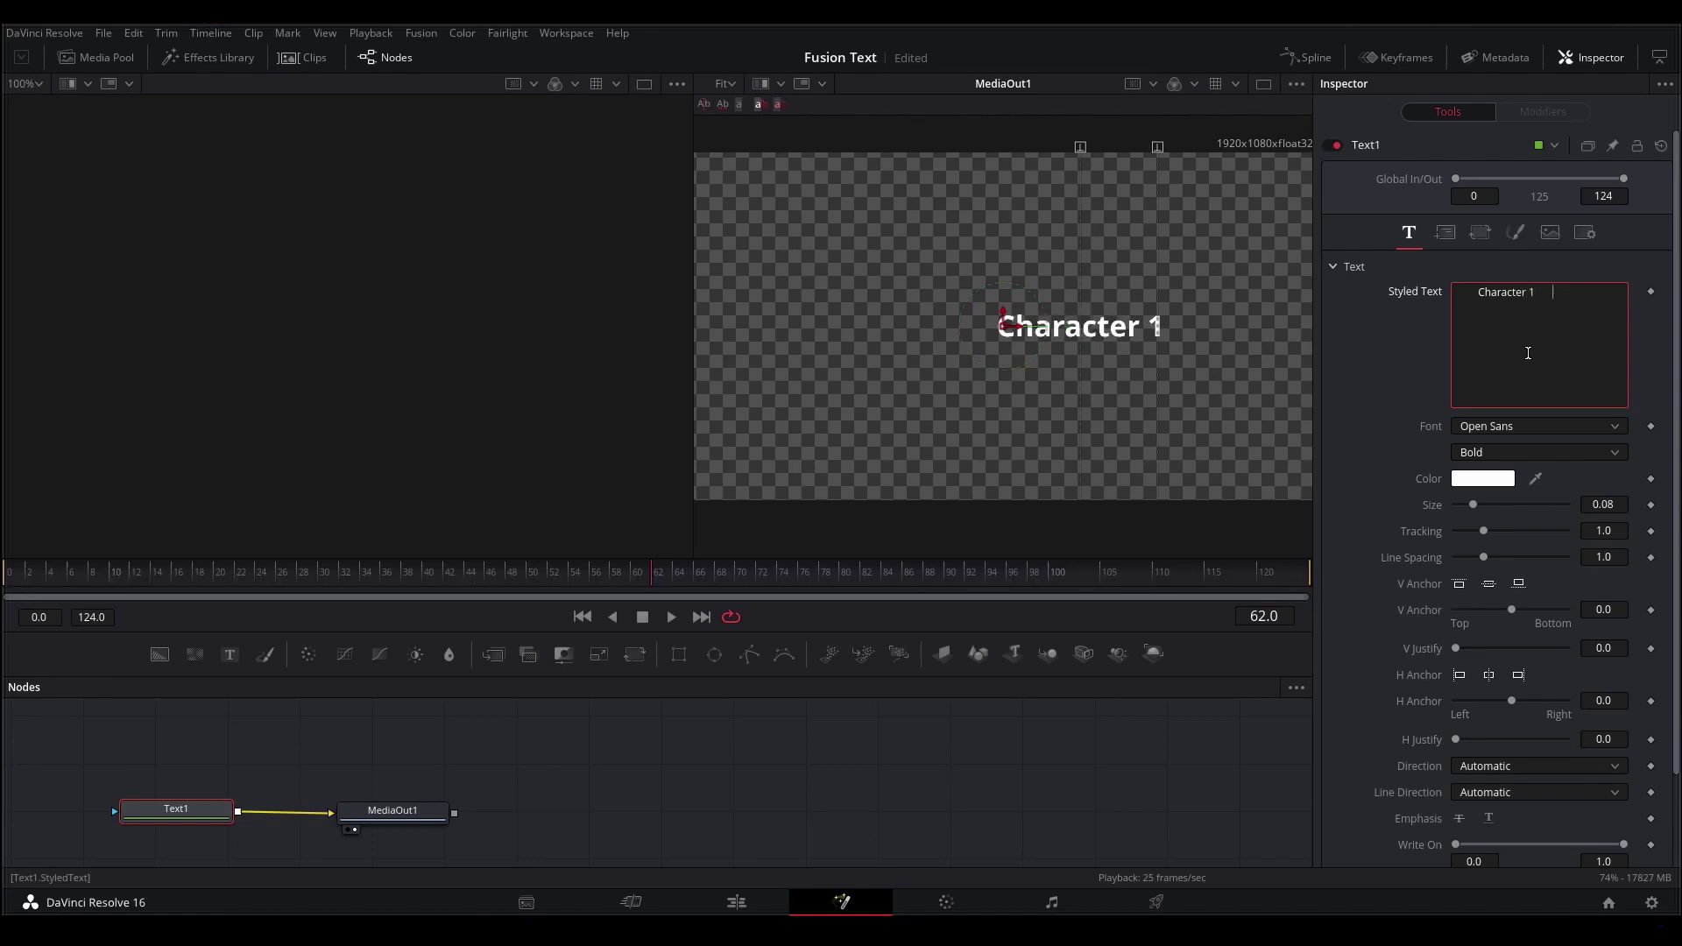
pyautogui.write('Actor 1')
pyautogui.press('Return')
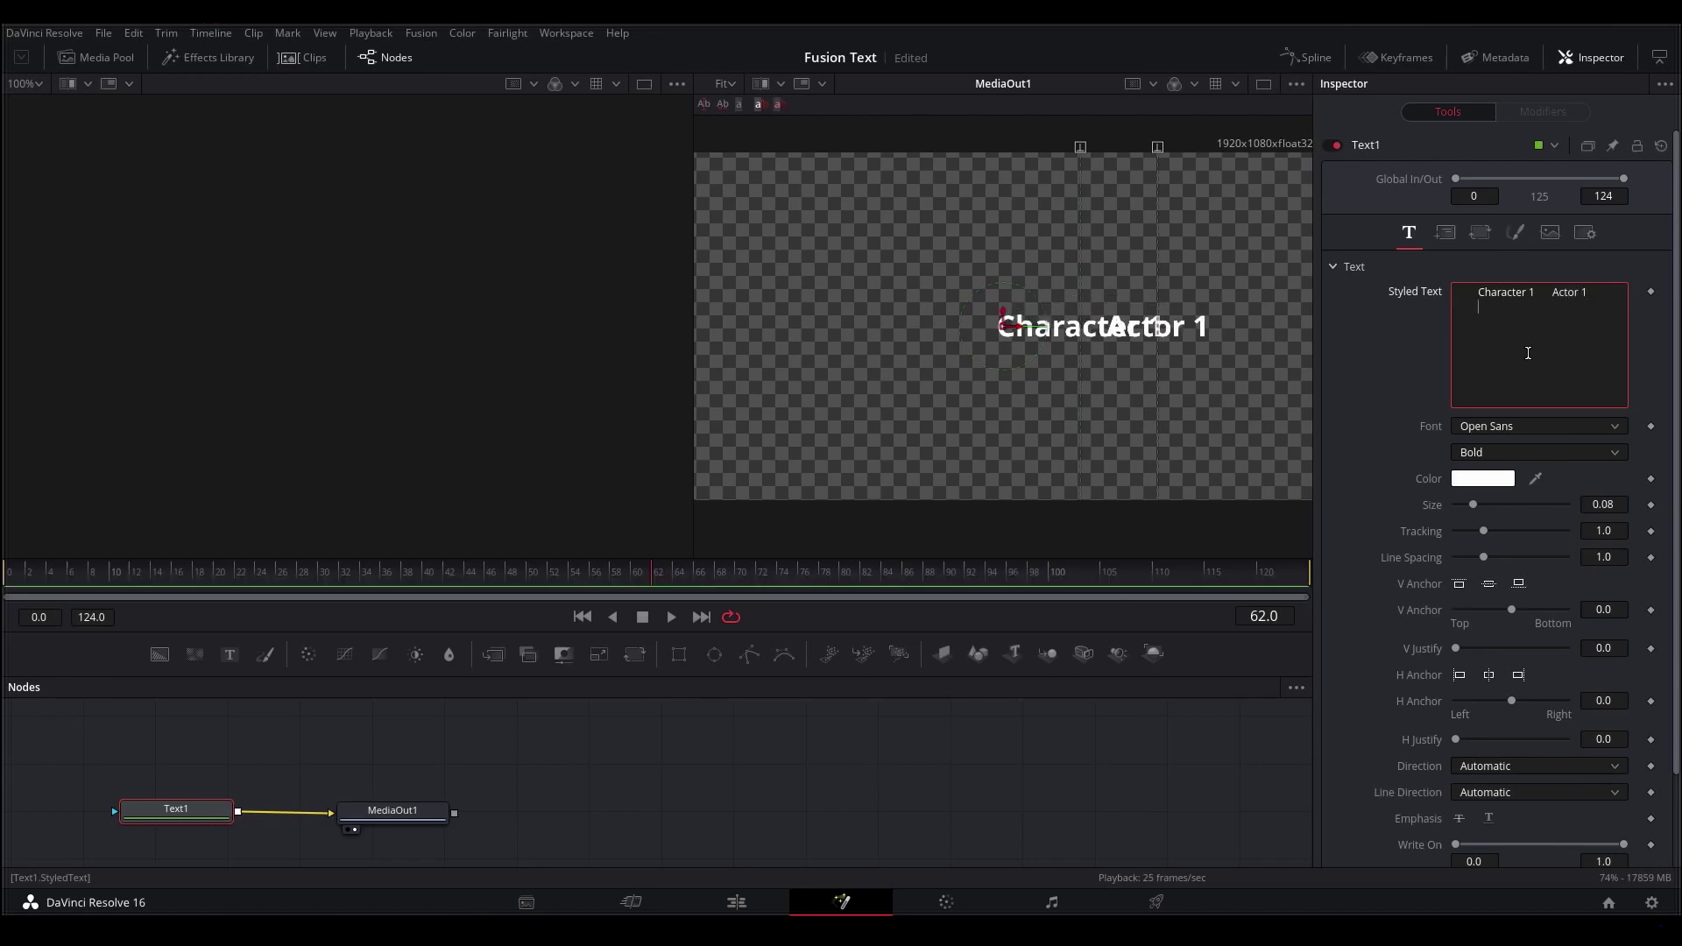
pyautogui.write('Charater Two')
pyautogui.press('Tab')
pyautogui.write('Actor Two')
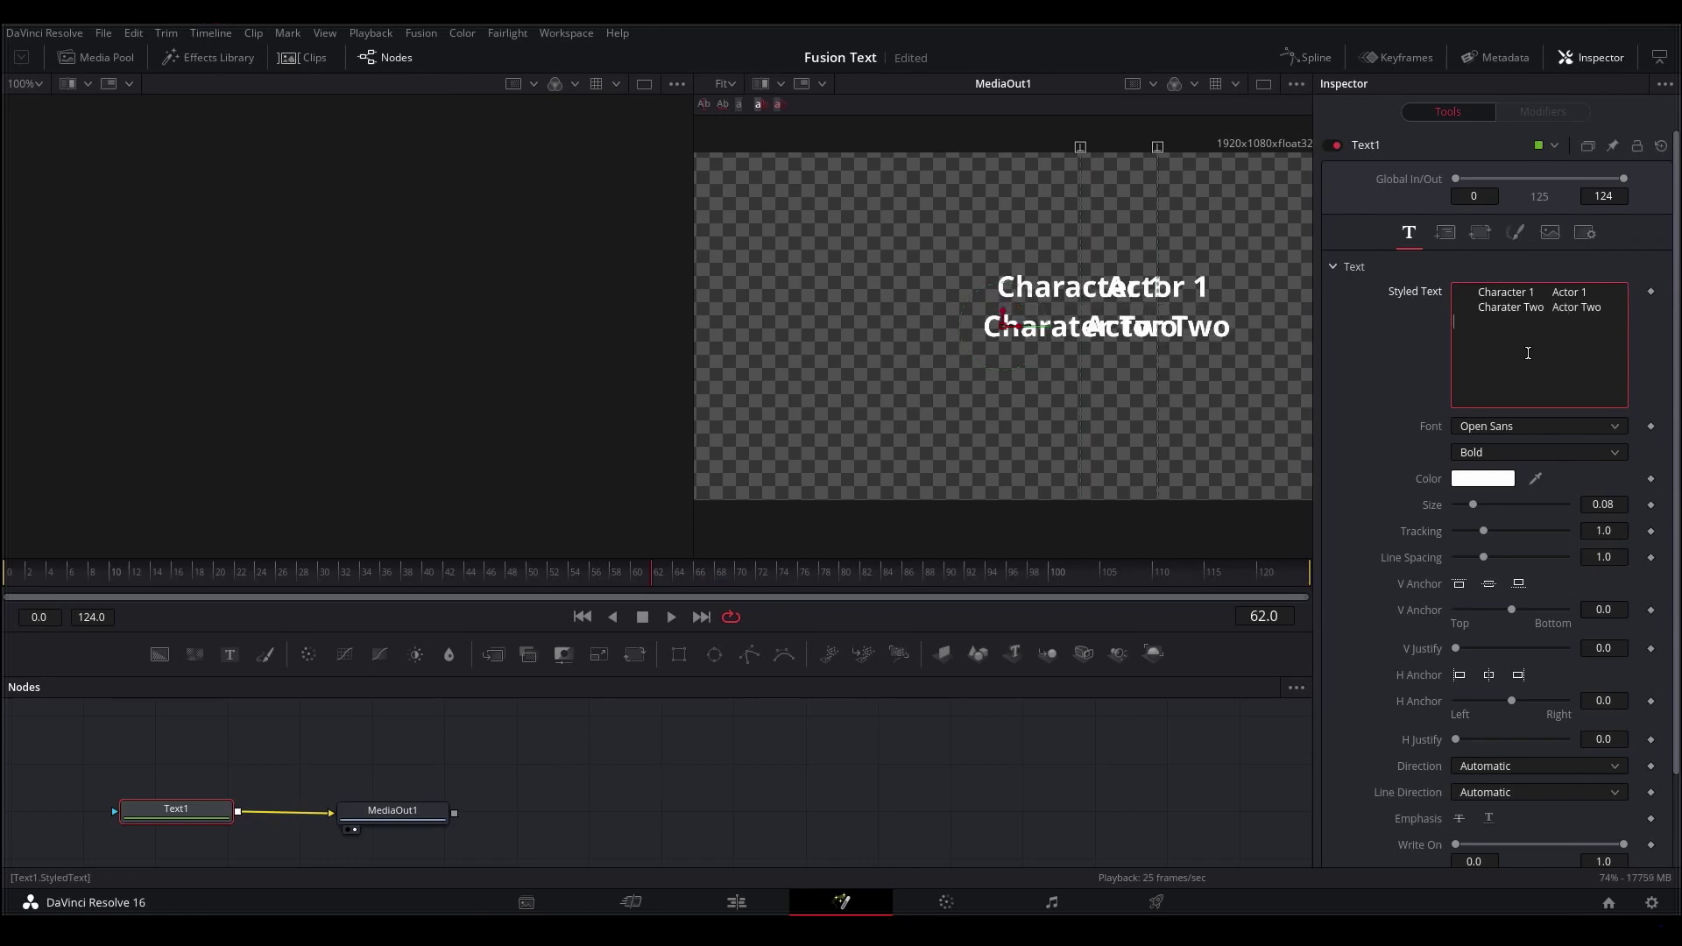
pyautogui.press('Return')
pyautogui.write('Character Three')
pyautogui.press('Tab')
pyautogui.write('Actor ')
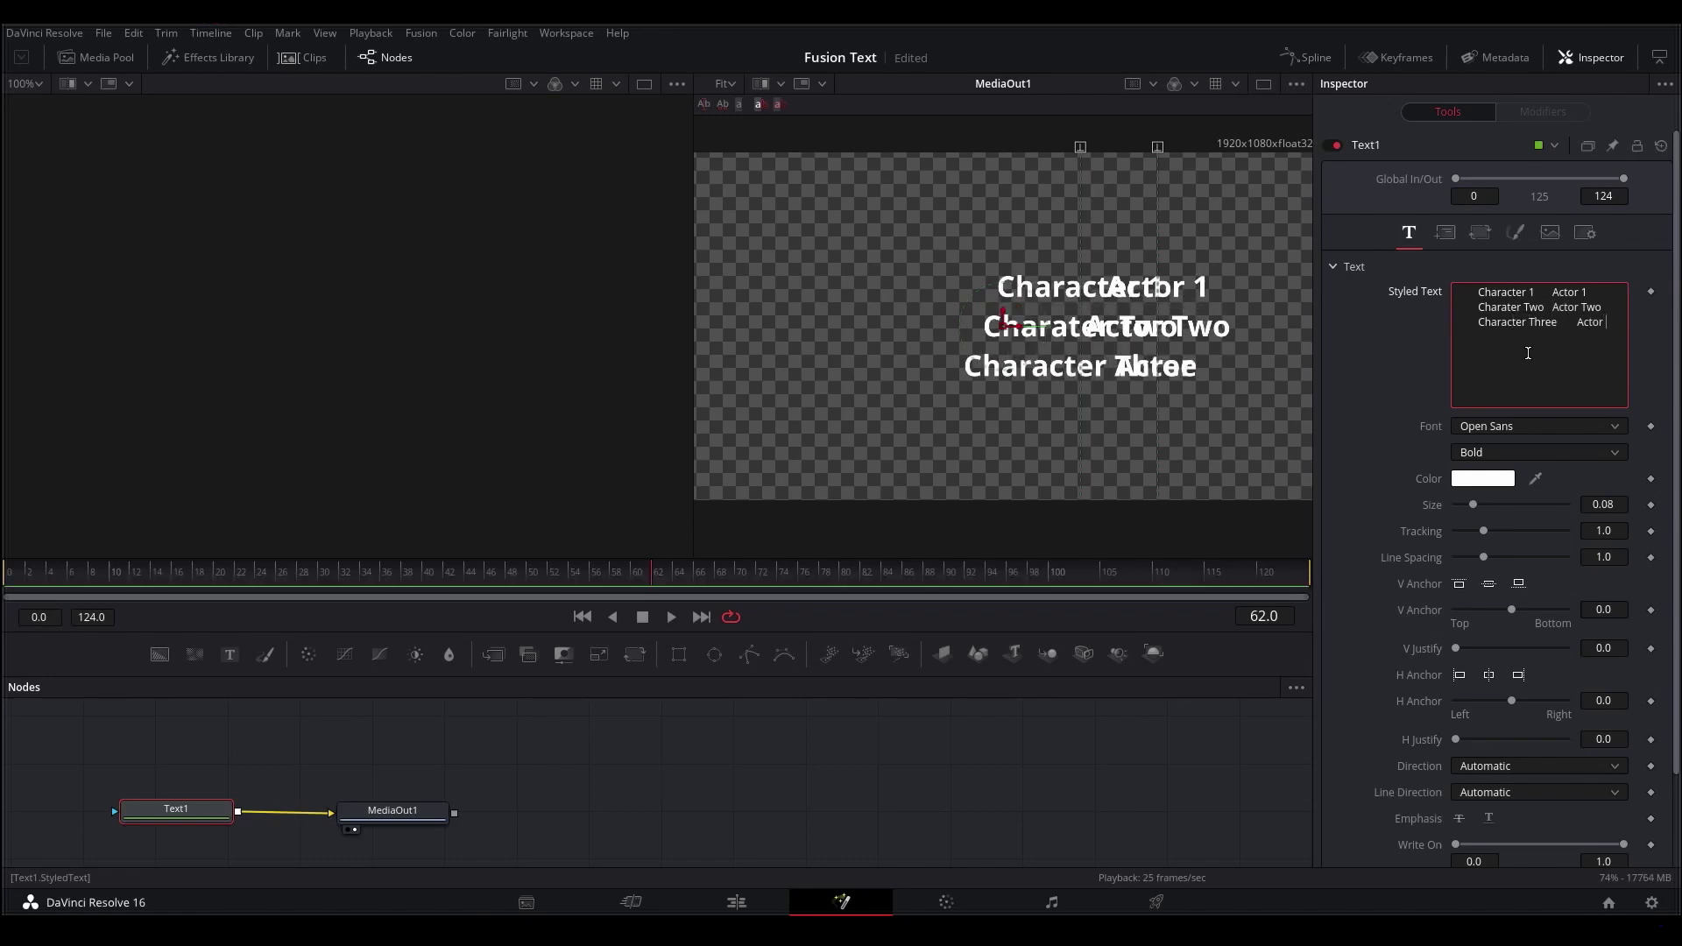
pyautogui.write('Threec')
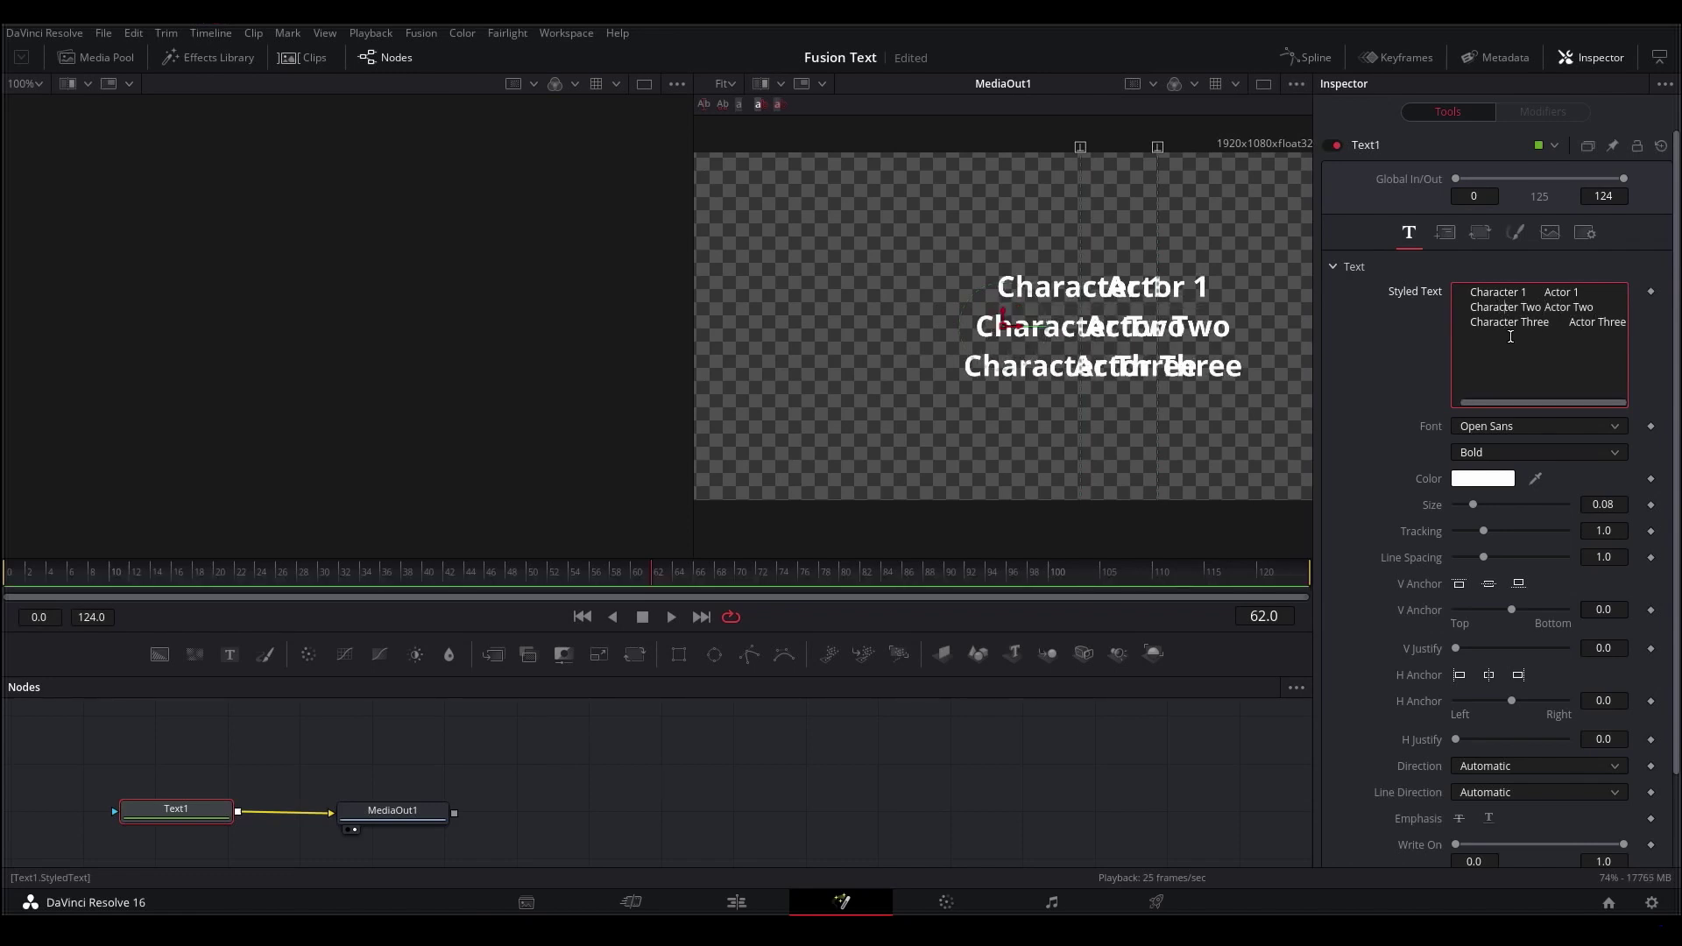
# Step: Expand Tab Spacing and move tab stop 1 left to separate the columns
pyautogui.scroll(-3, 1362, 530)
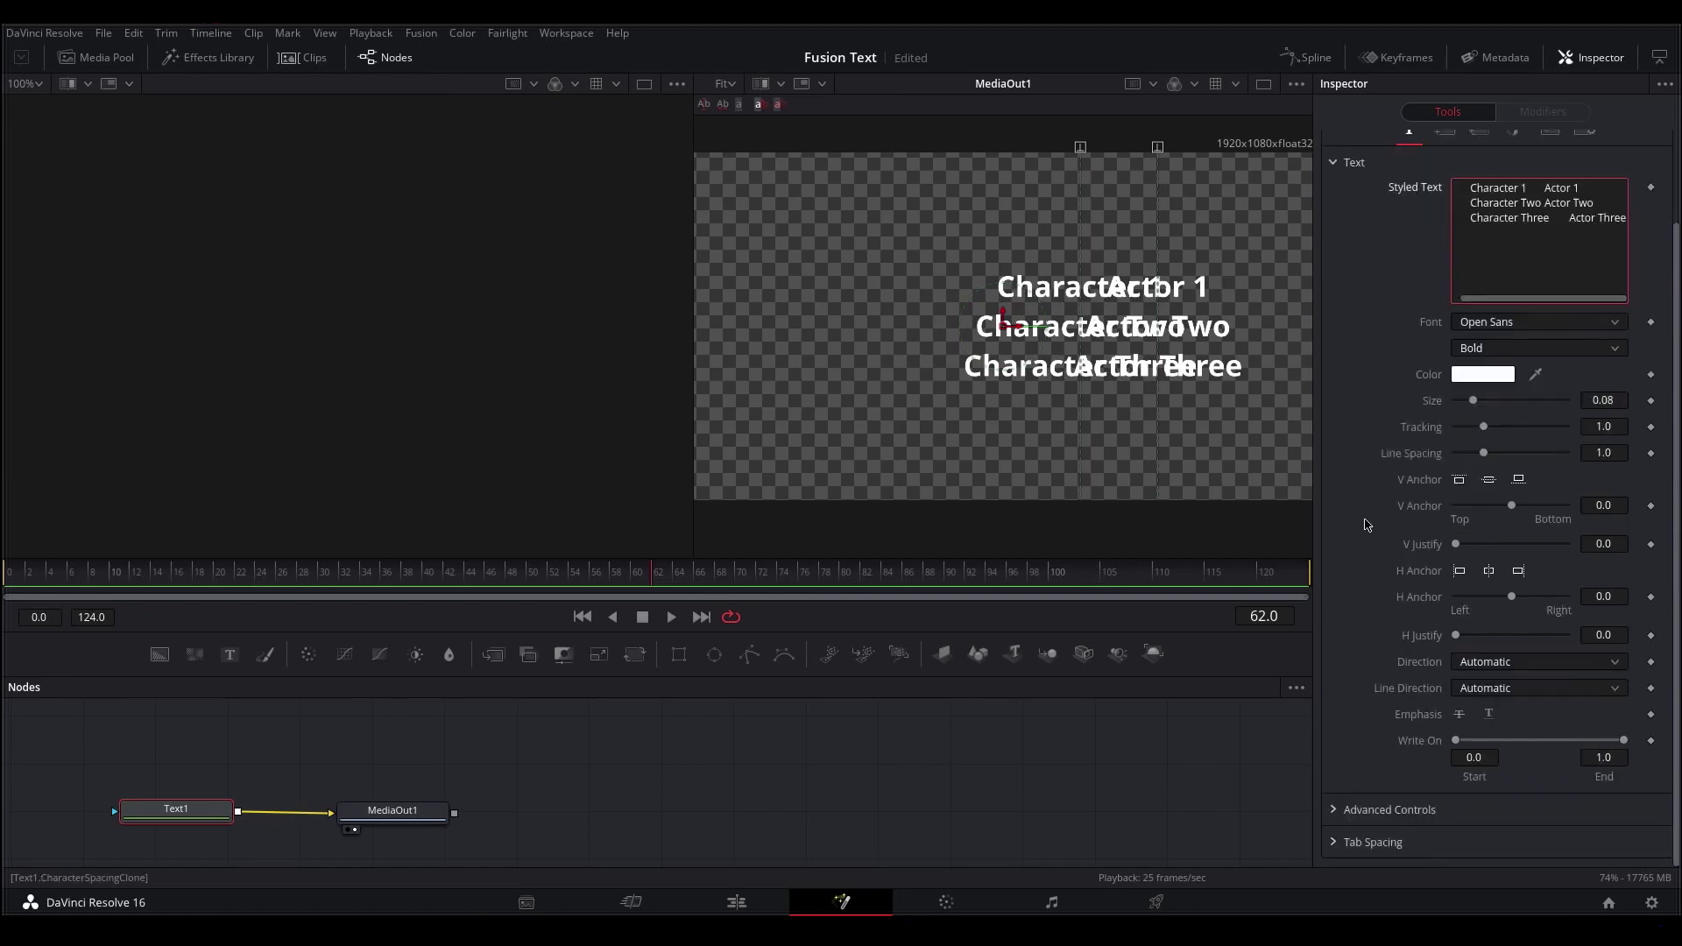
pyautogui.click(1334, 843)
pyautogui.scroll(-2, 1475, 802)
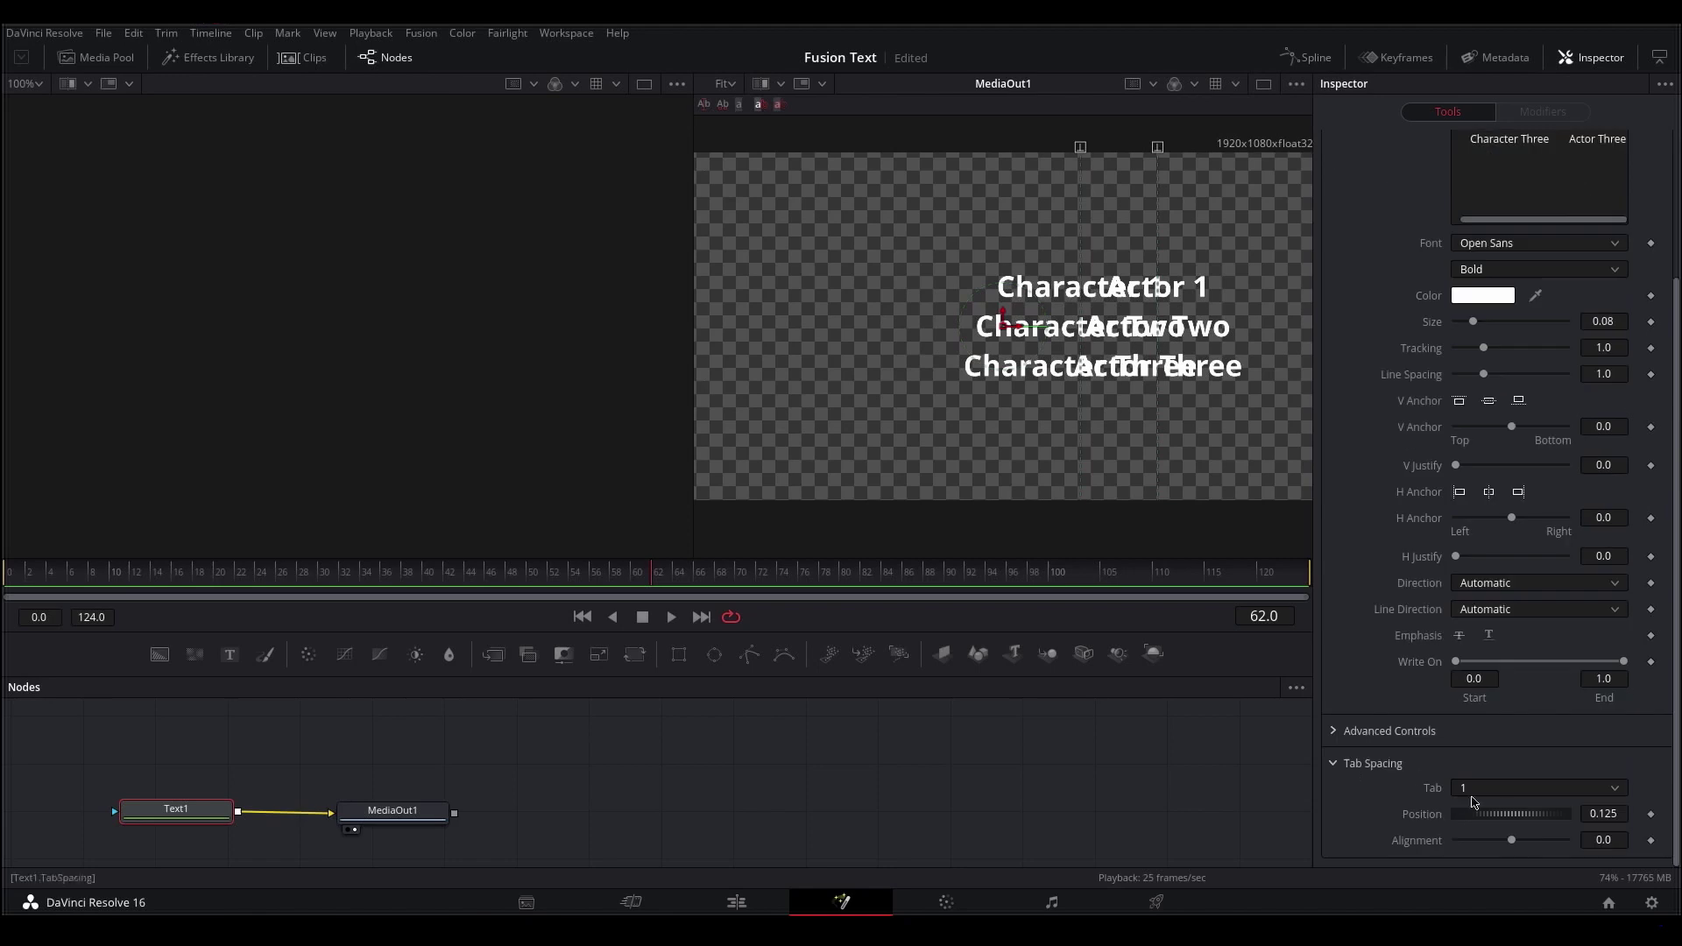
pyautogui.click(1508, 793)
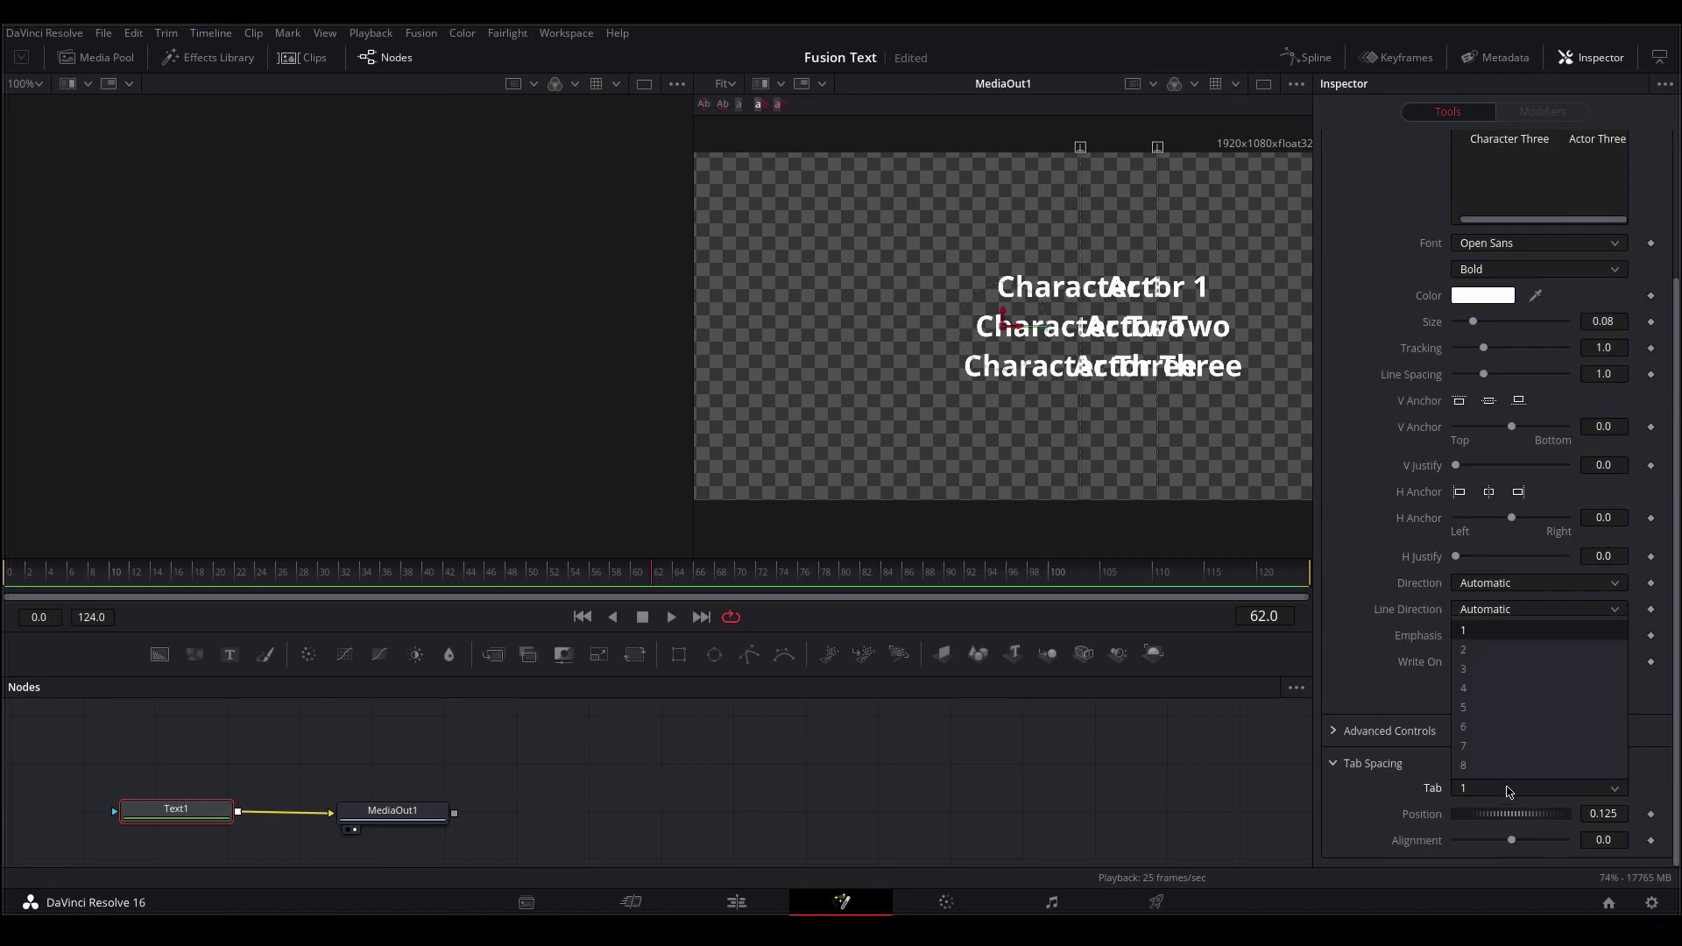
pyautogui.click(1483, 633)
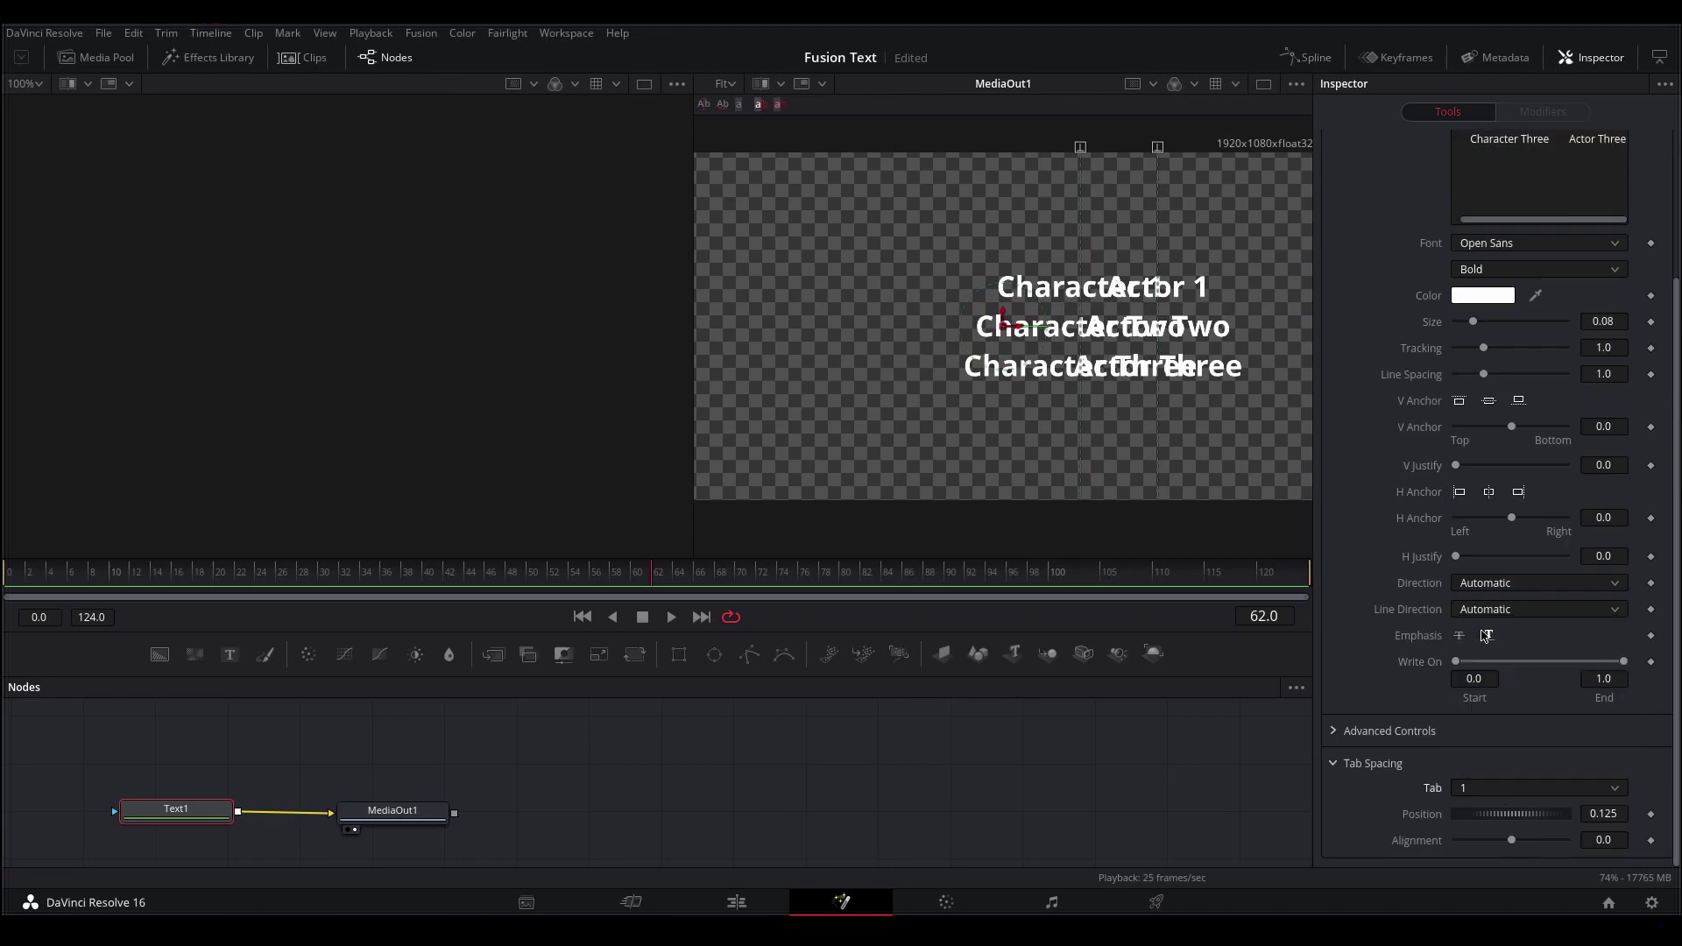
pyautogui.moveTo(1522, 814)
pyautogui.mouseDown()
pyautogui.moveTo(1457, 816)
pyautogui.moveTo(1568, 841)
pyautogui.moveTo(1520, 821)
pyautogui.mouseUp()
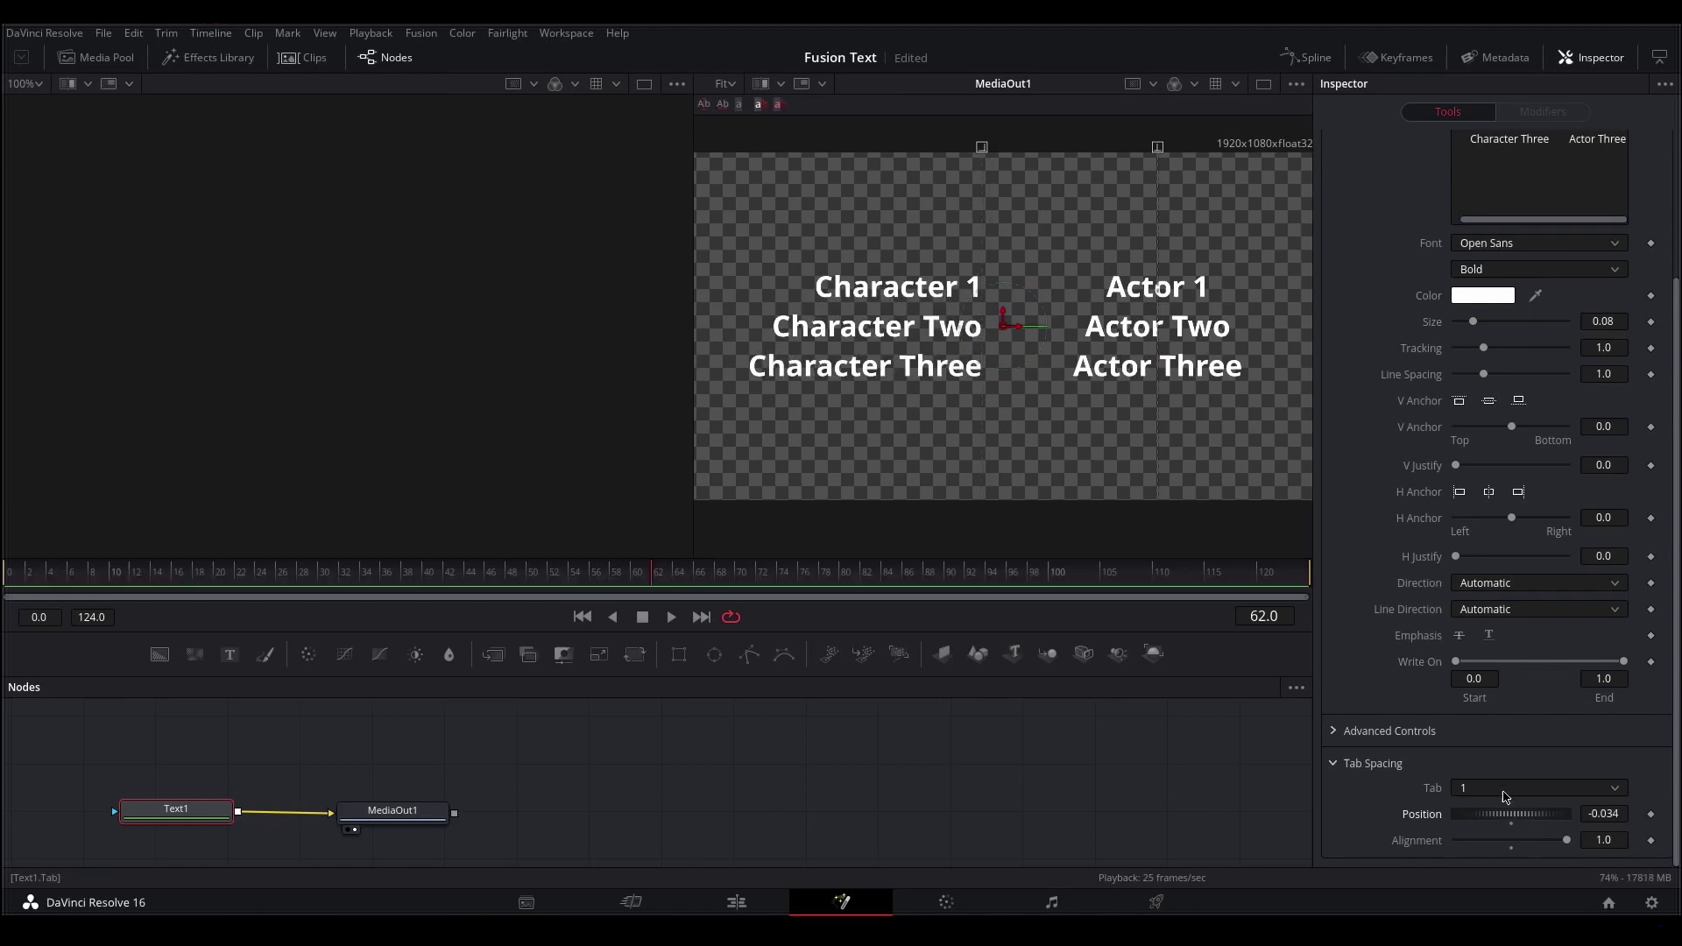
# Step: Set tab 2 to position 0.033 with alignment -1.0, and shrink text size to 0.0633
pyautogui.click(1505, 794)
pyautogui.click(1479, 660)
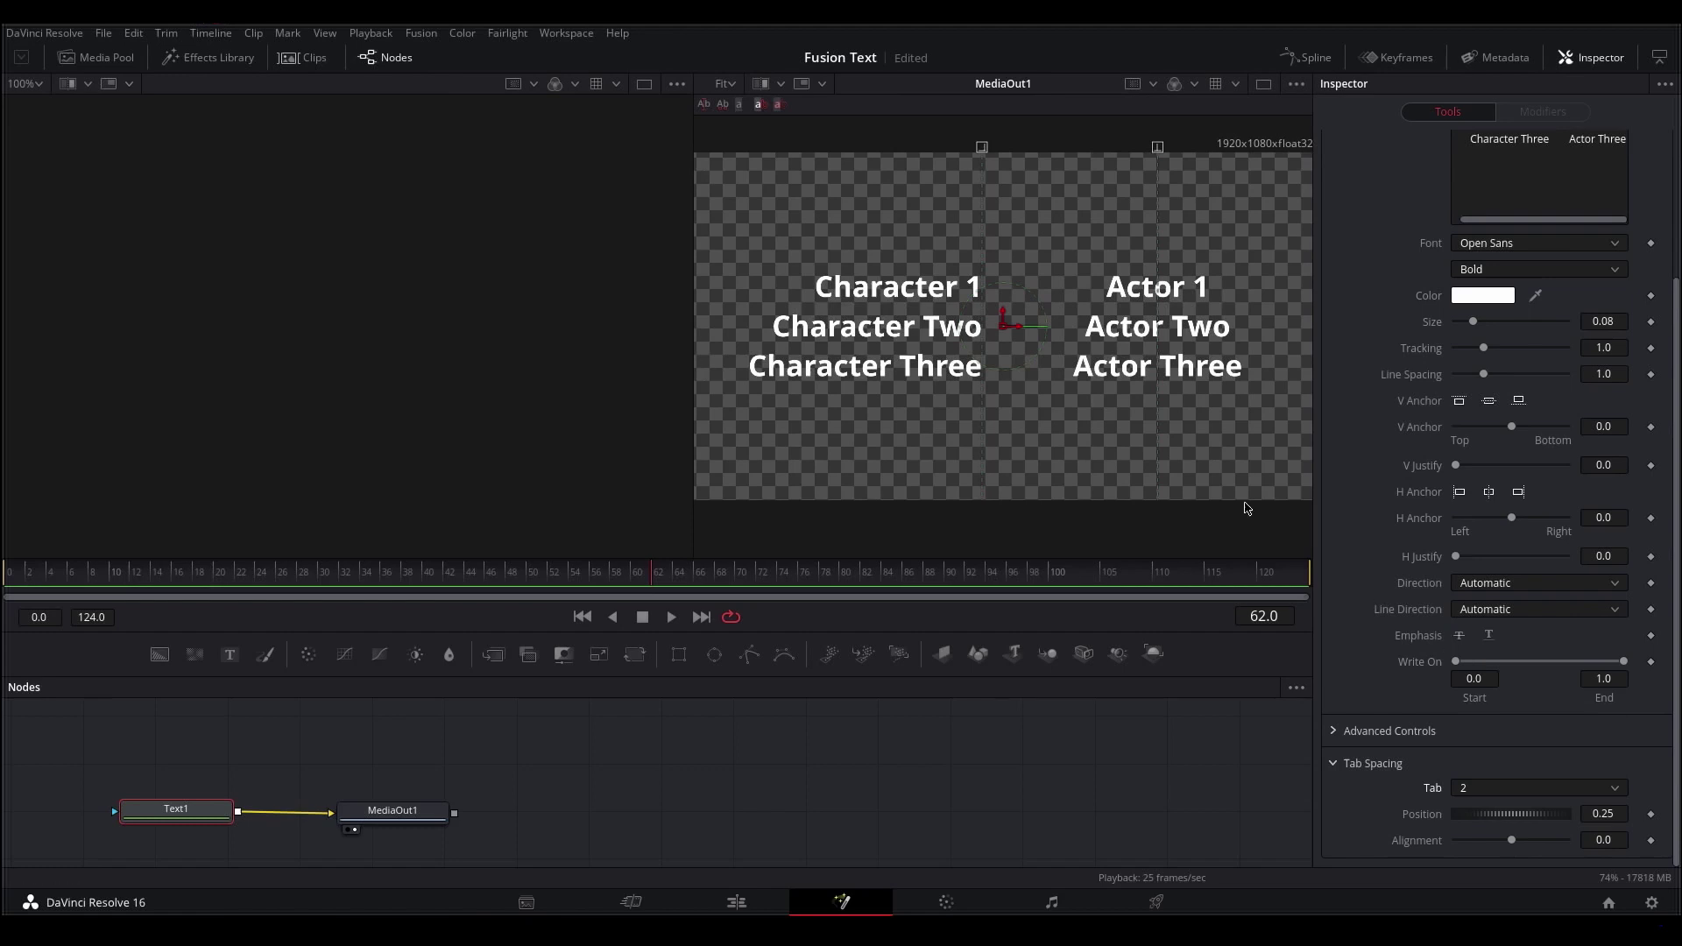
pyautogui.moveTo(1514, 819); pyautogui.dragTo(1431, 843)
pyautogui.moveTo(1543, 821); pyautogui.dragTo(1516, 819)
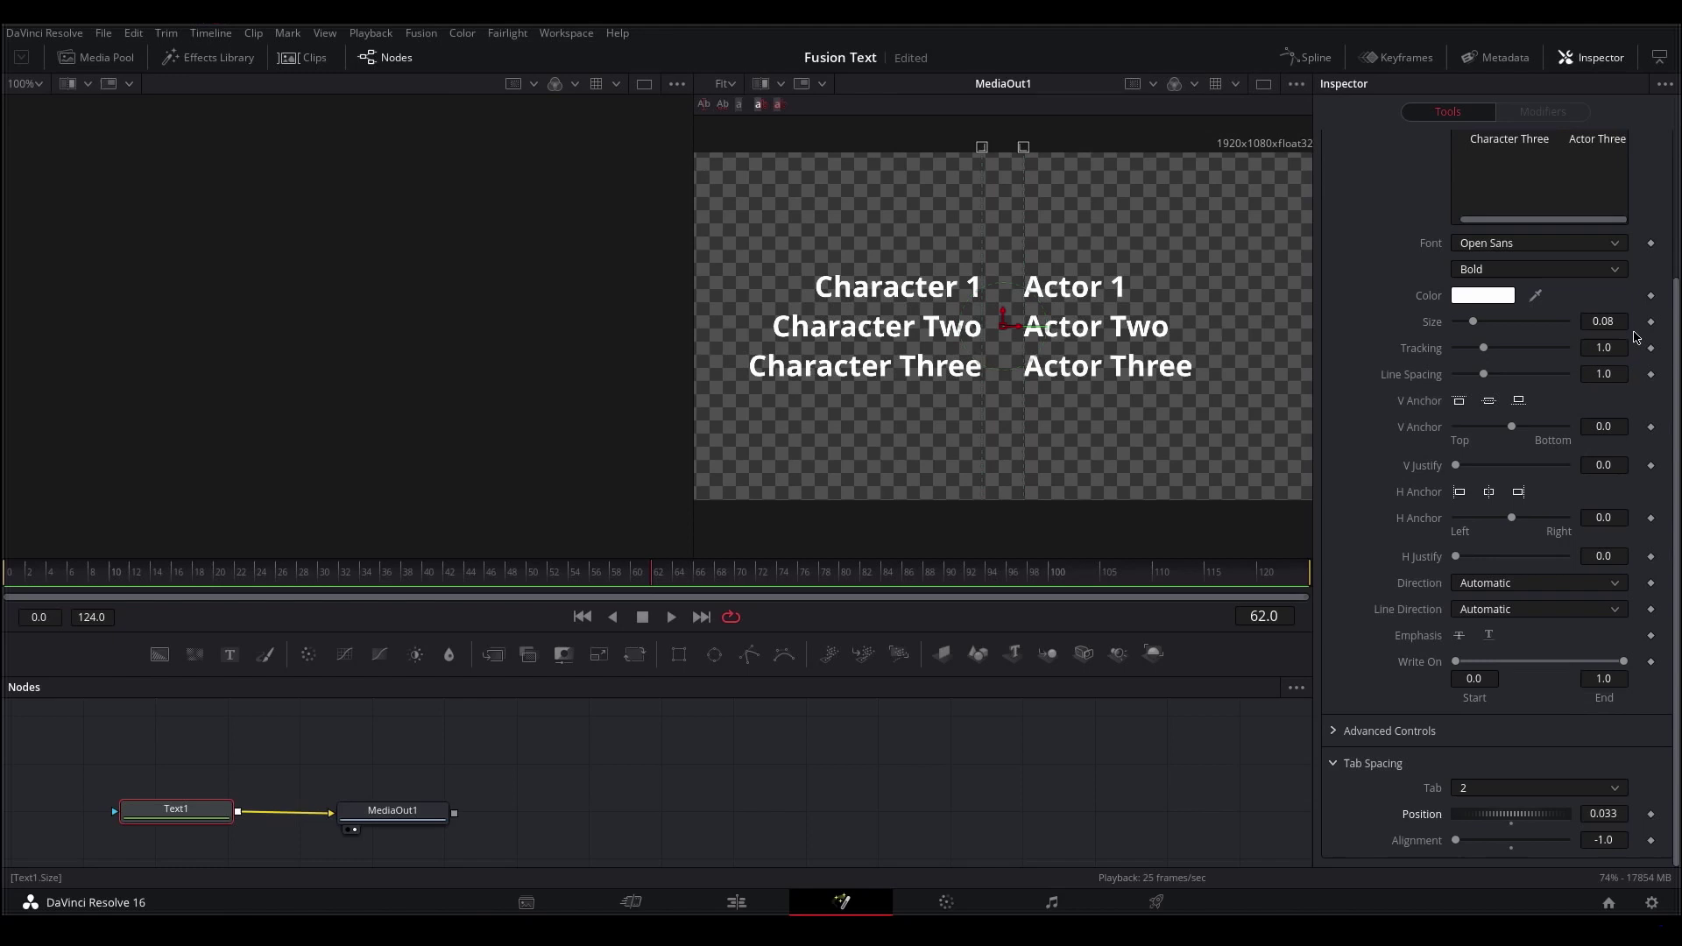
pyautogui.moveTo(1473, 322); pyautogui.dragTo(1469, 322)
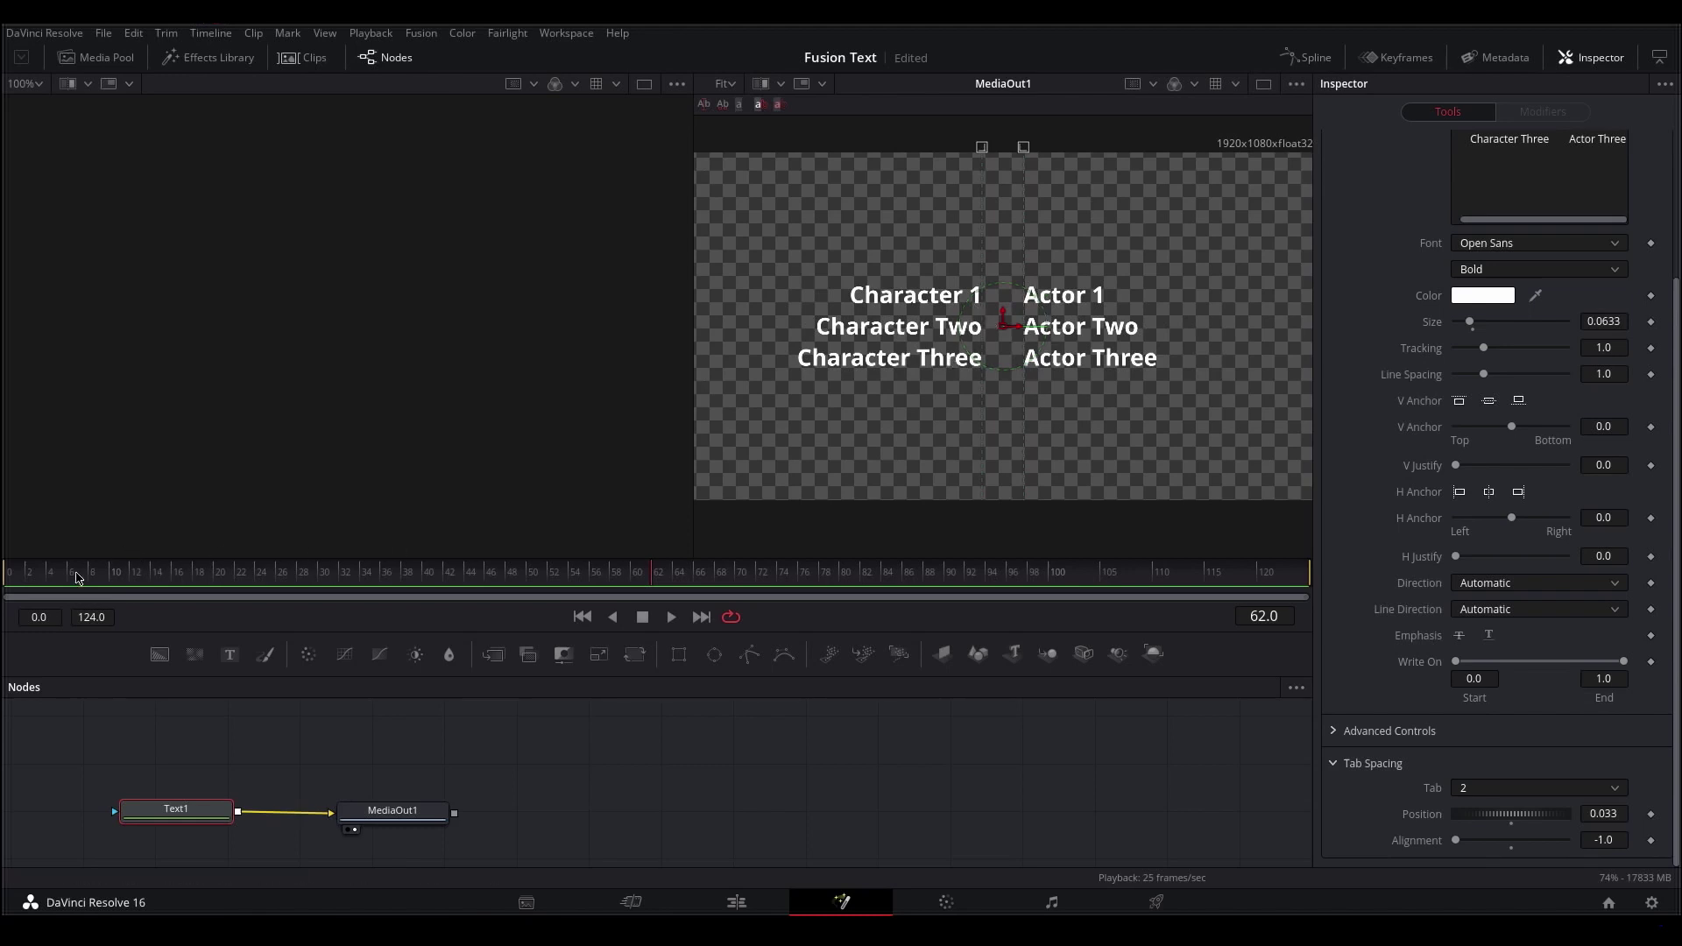
# Step: At frame 0, keyframe Text1's Center Y at -0.125, below the frame
pyautogui.moveTo(76, 576); pyautogui.dragTo(14, 580)
pyautogui.scroll(4, 1400, 235)
pyautogui.click(1446, 235)
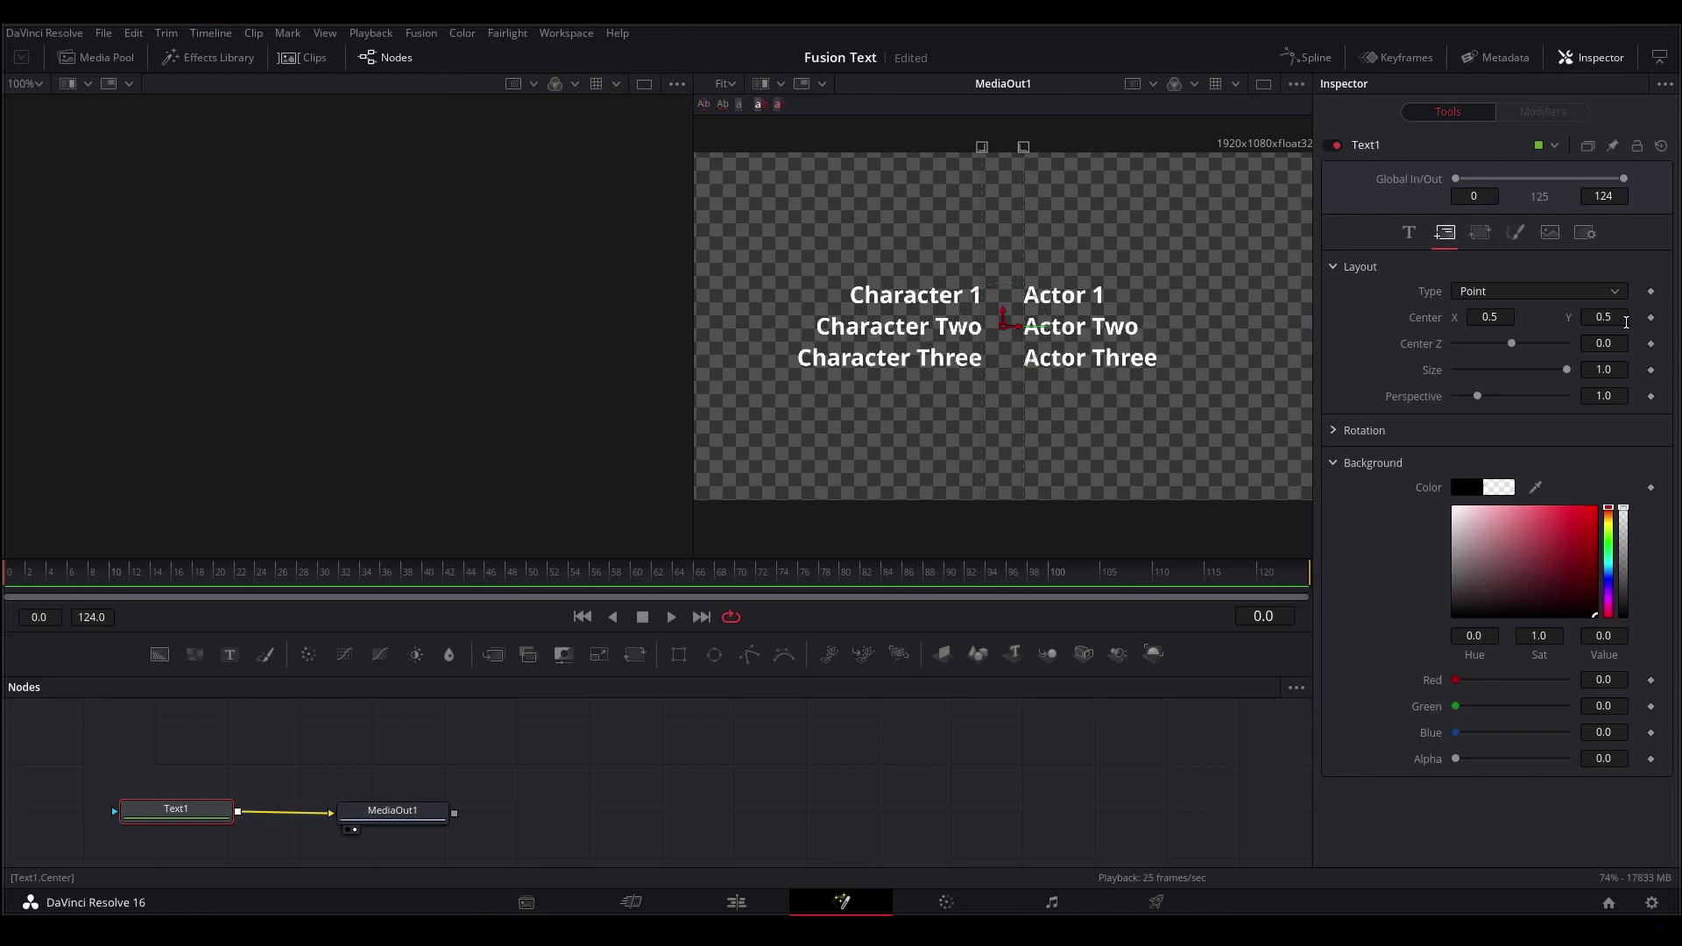
pyautogui.click(1652, 317)
pyautogui.moveTo(1603, 317); pyautogui.dragTo(1091, 326)
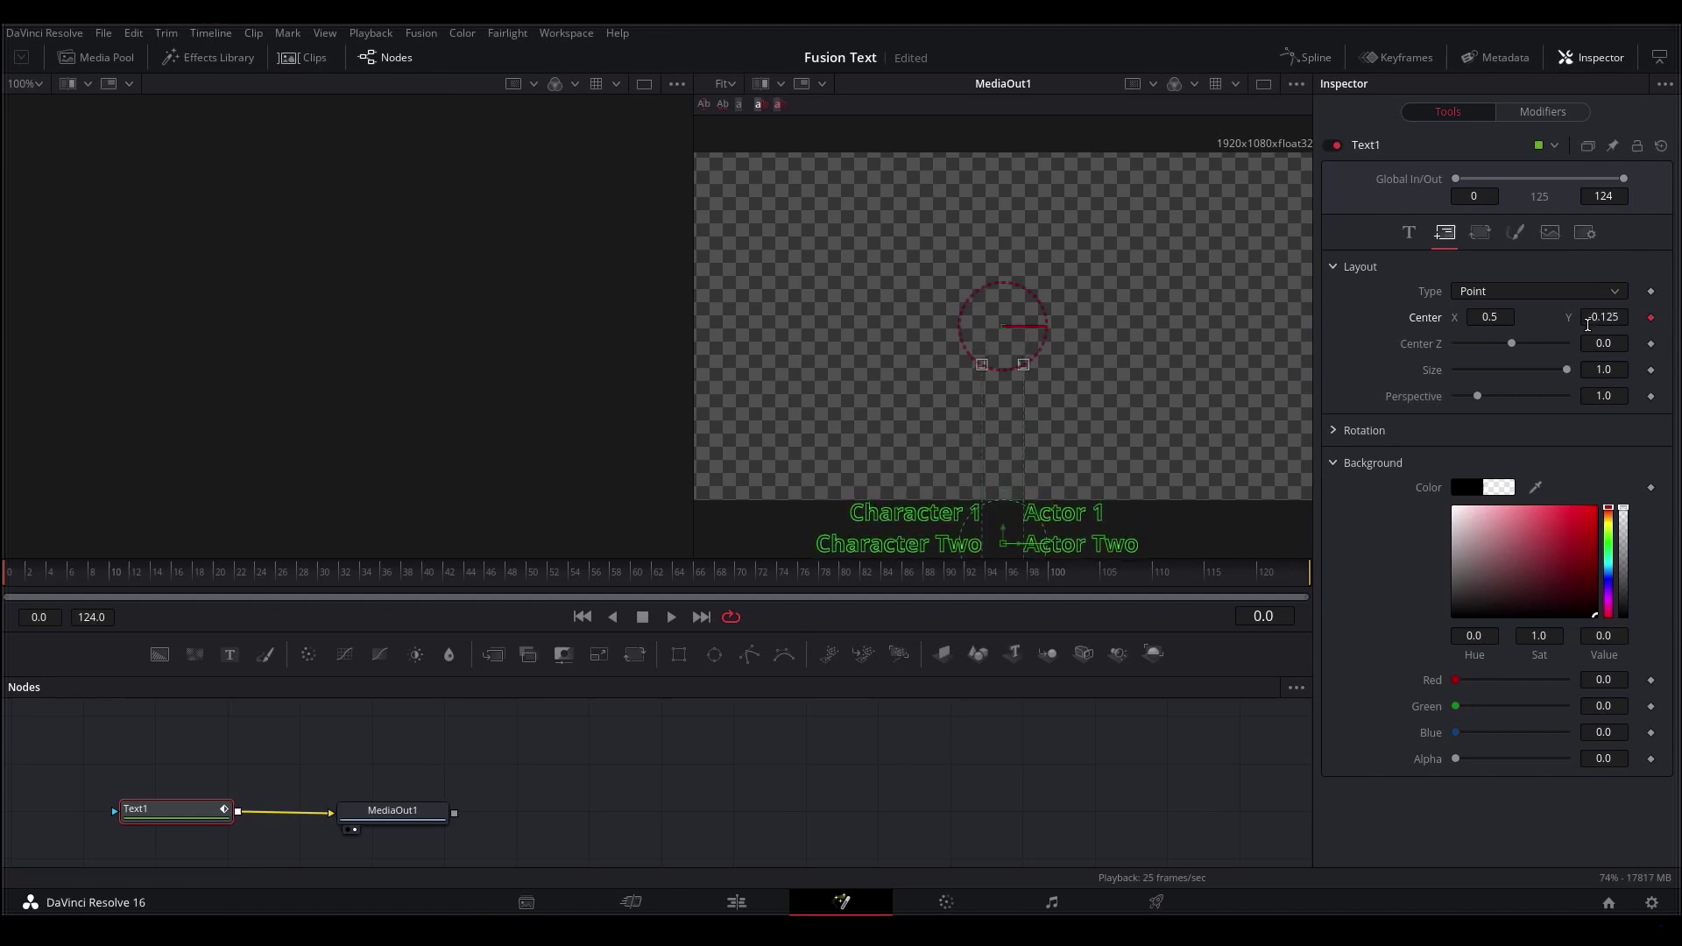
# Step: Keyframe Center Y at about 1.146 on frame 124, then play the roll from the start
pyautogui.click(1286, 571)
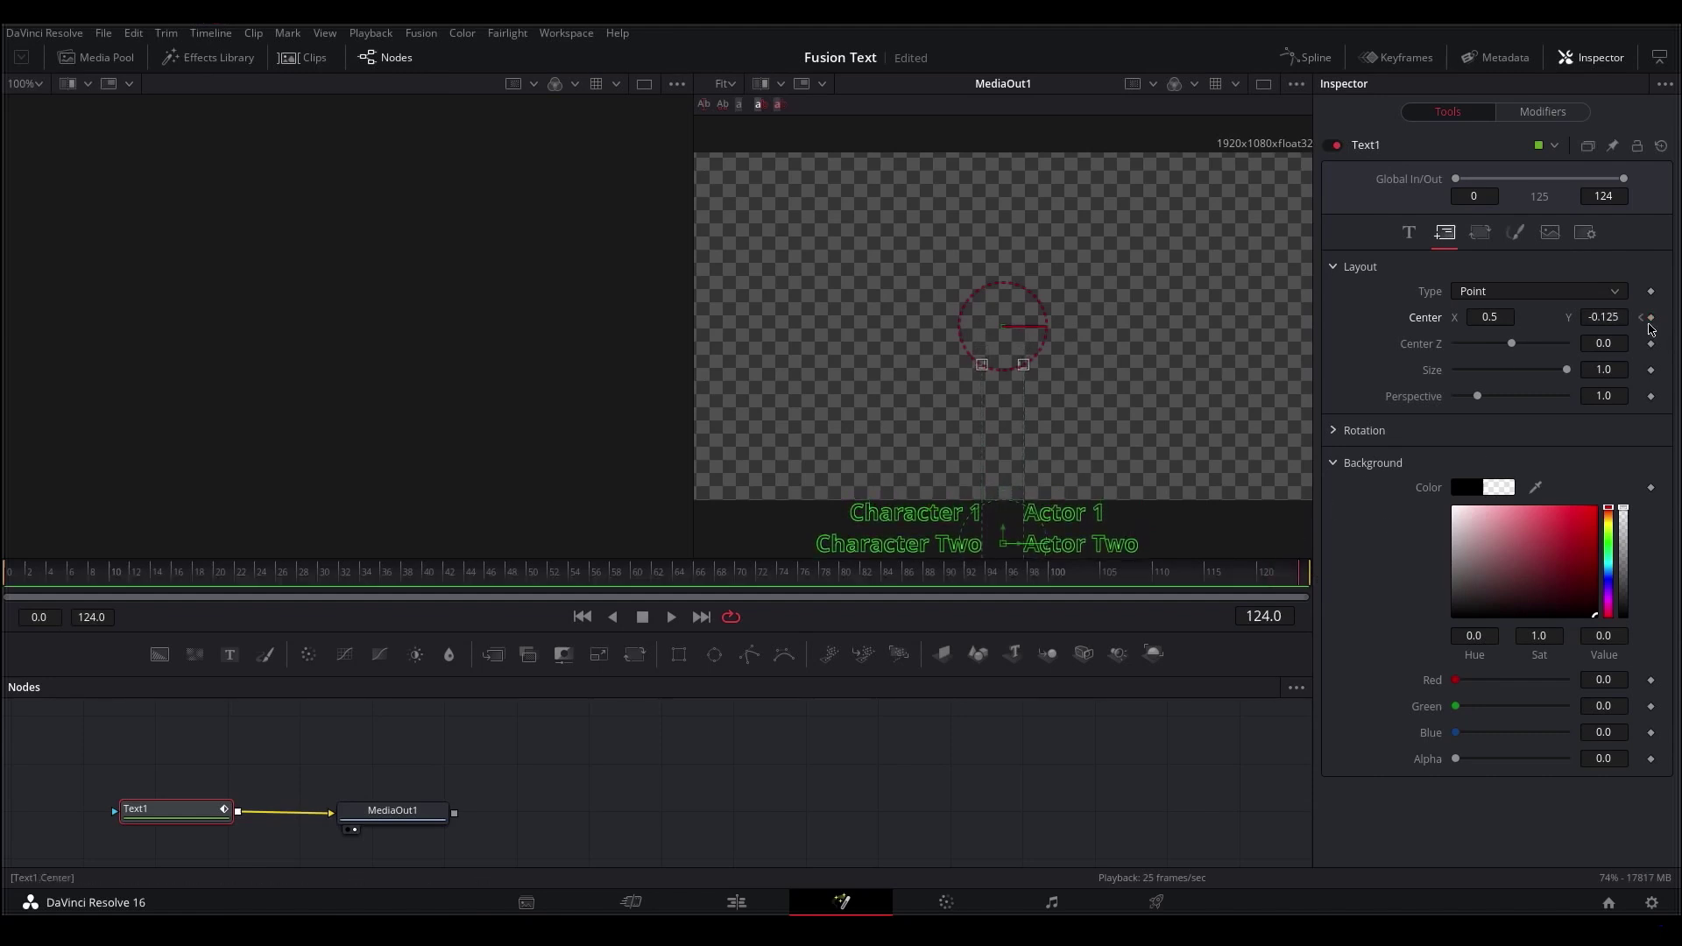
pyautogui.moveTo(1590, 316); pyautogui.dragTo(1055, 319)
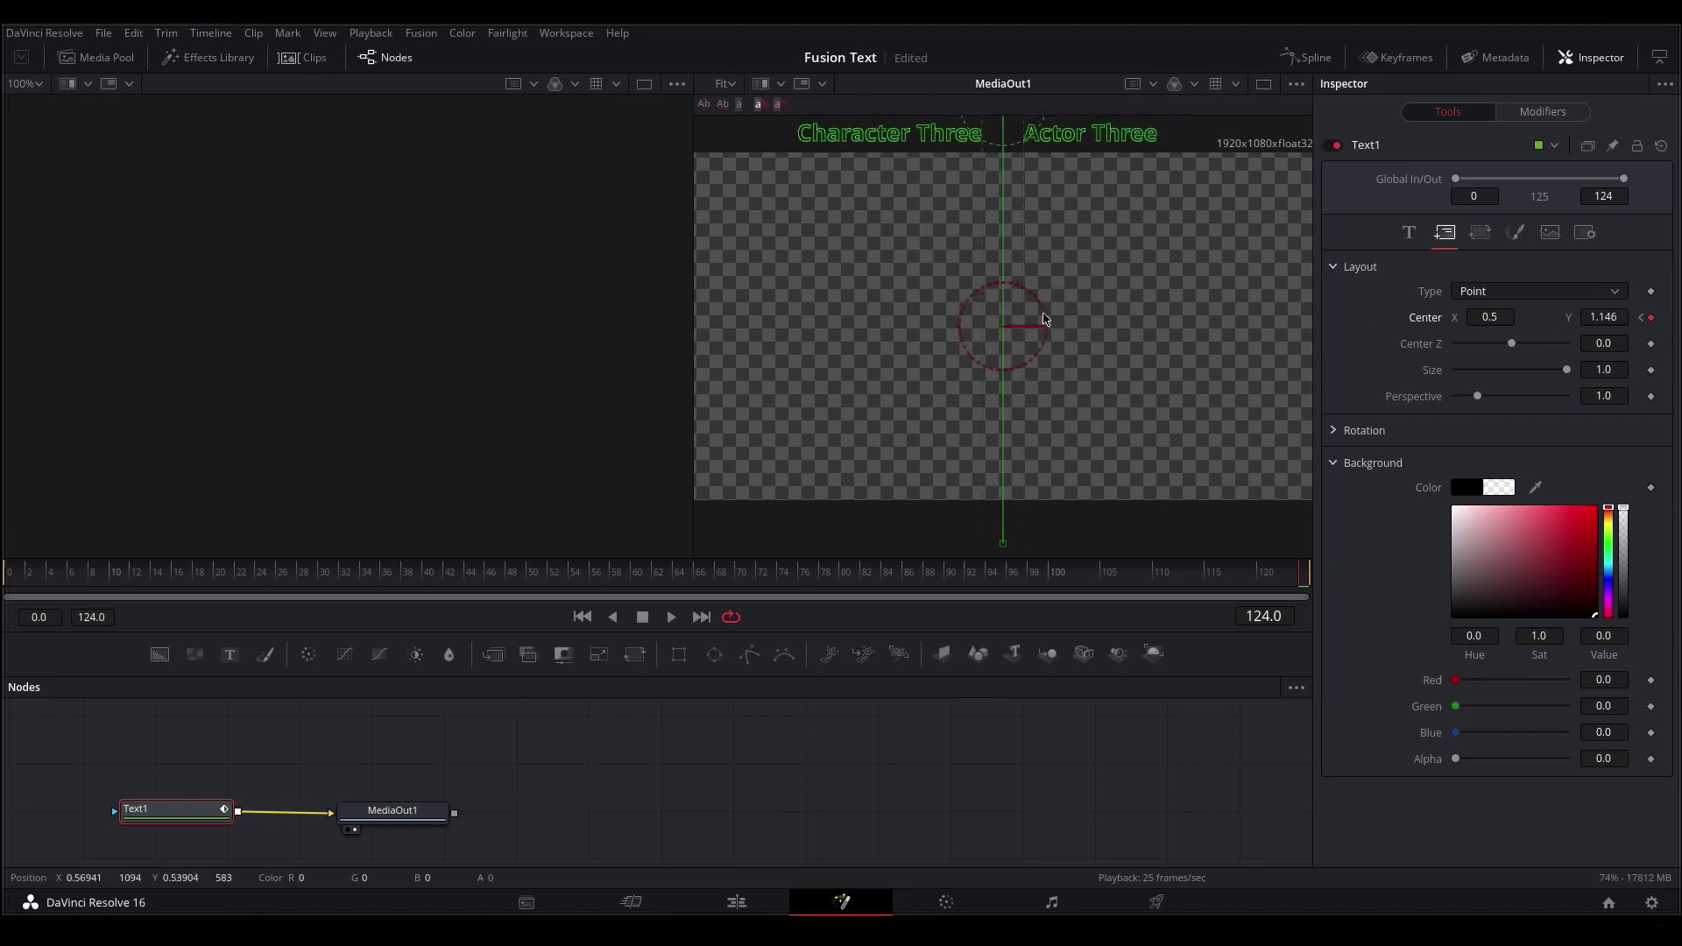
pyautogui.moveTo(515, 575); pyautogui.dragTo(7, 580)
pyautogui.press('space')
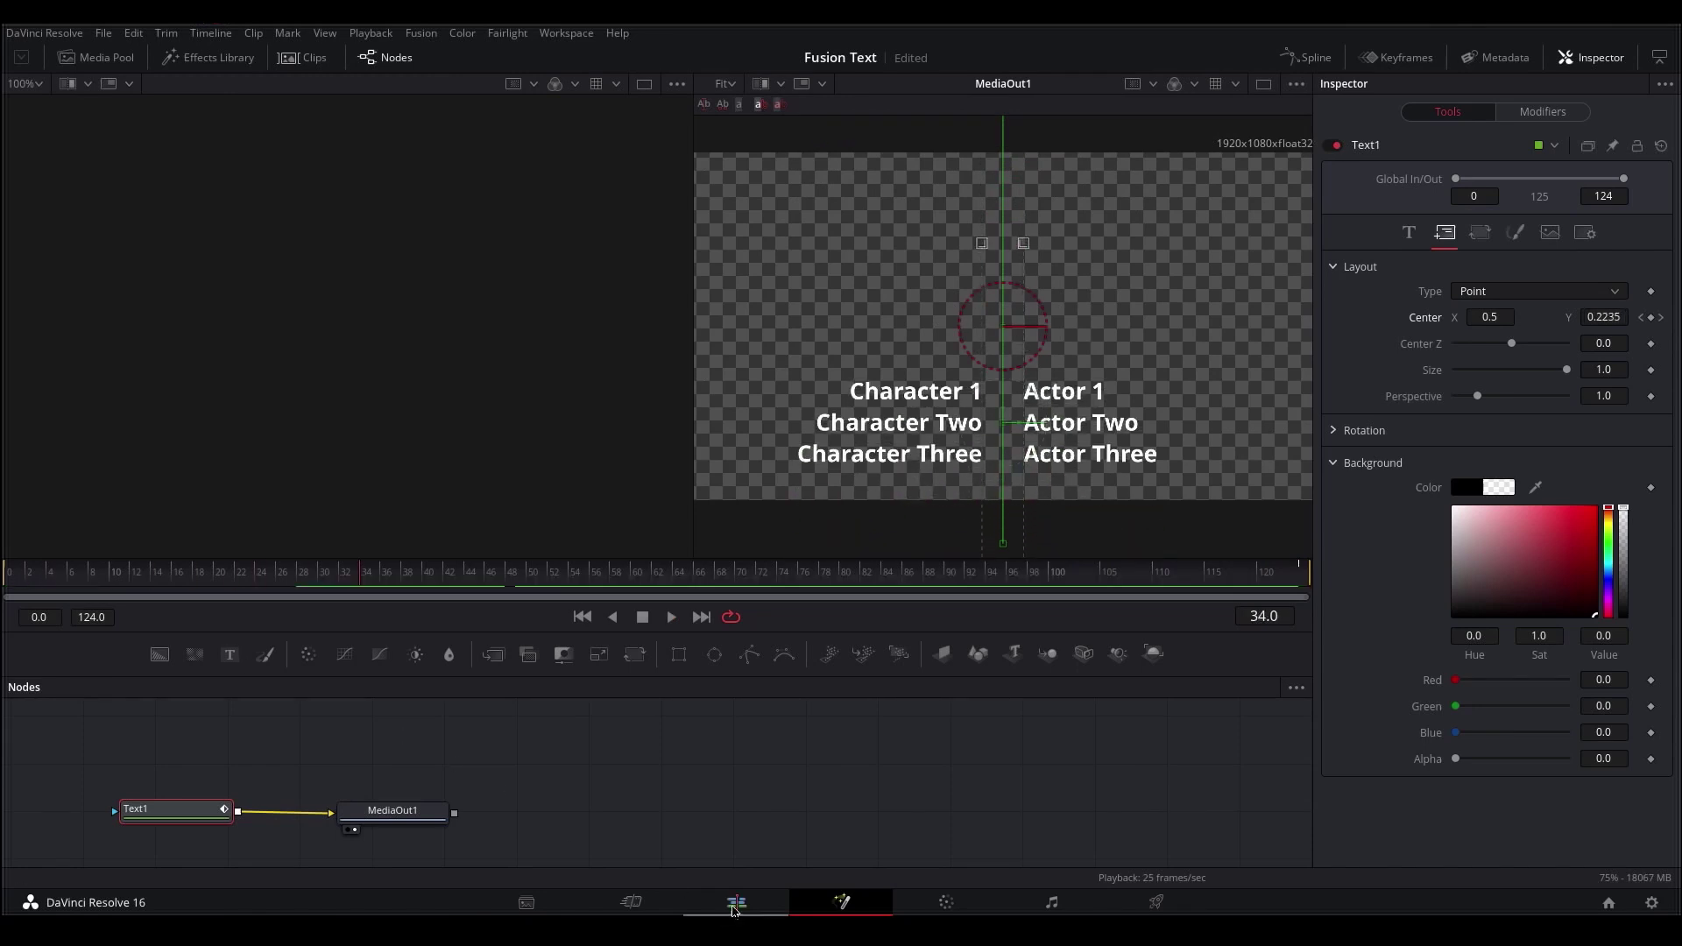
# Step: Play the credits clip on the Edit page timeline, then delete the Fusion Composition from Video 1
pyautogui.click(736, 904)
pyautogui.moveTo(316, 589); pyautogui.dragTo(200, 573)
pyautogui.press('space')
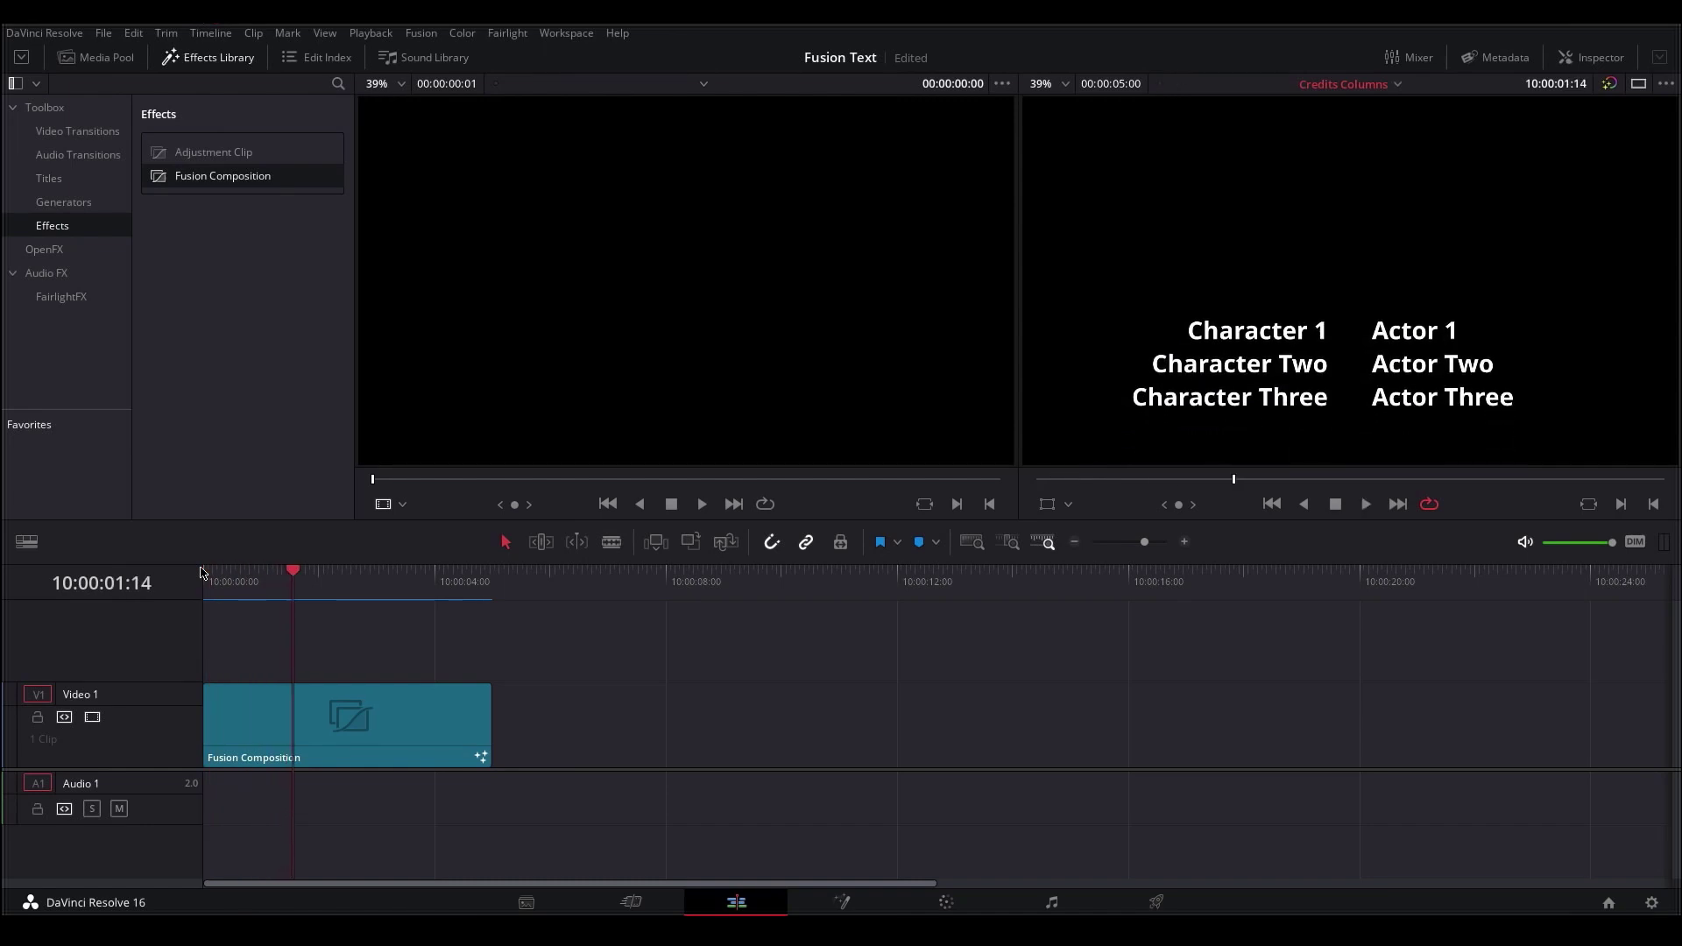
pyautogui.click(368, 727)
pyautogui.press('Delete')
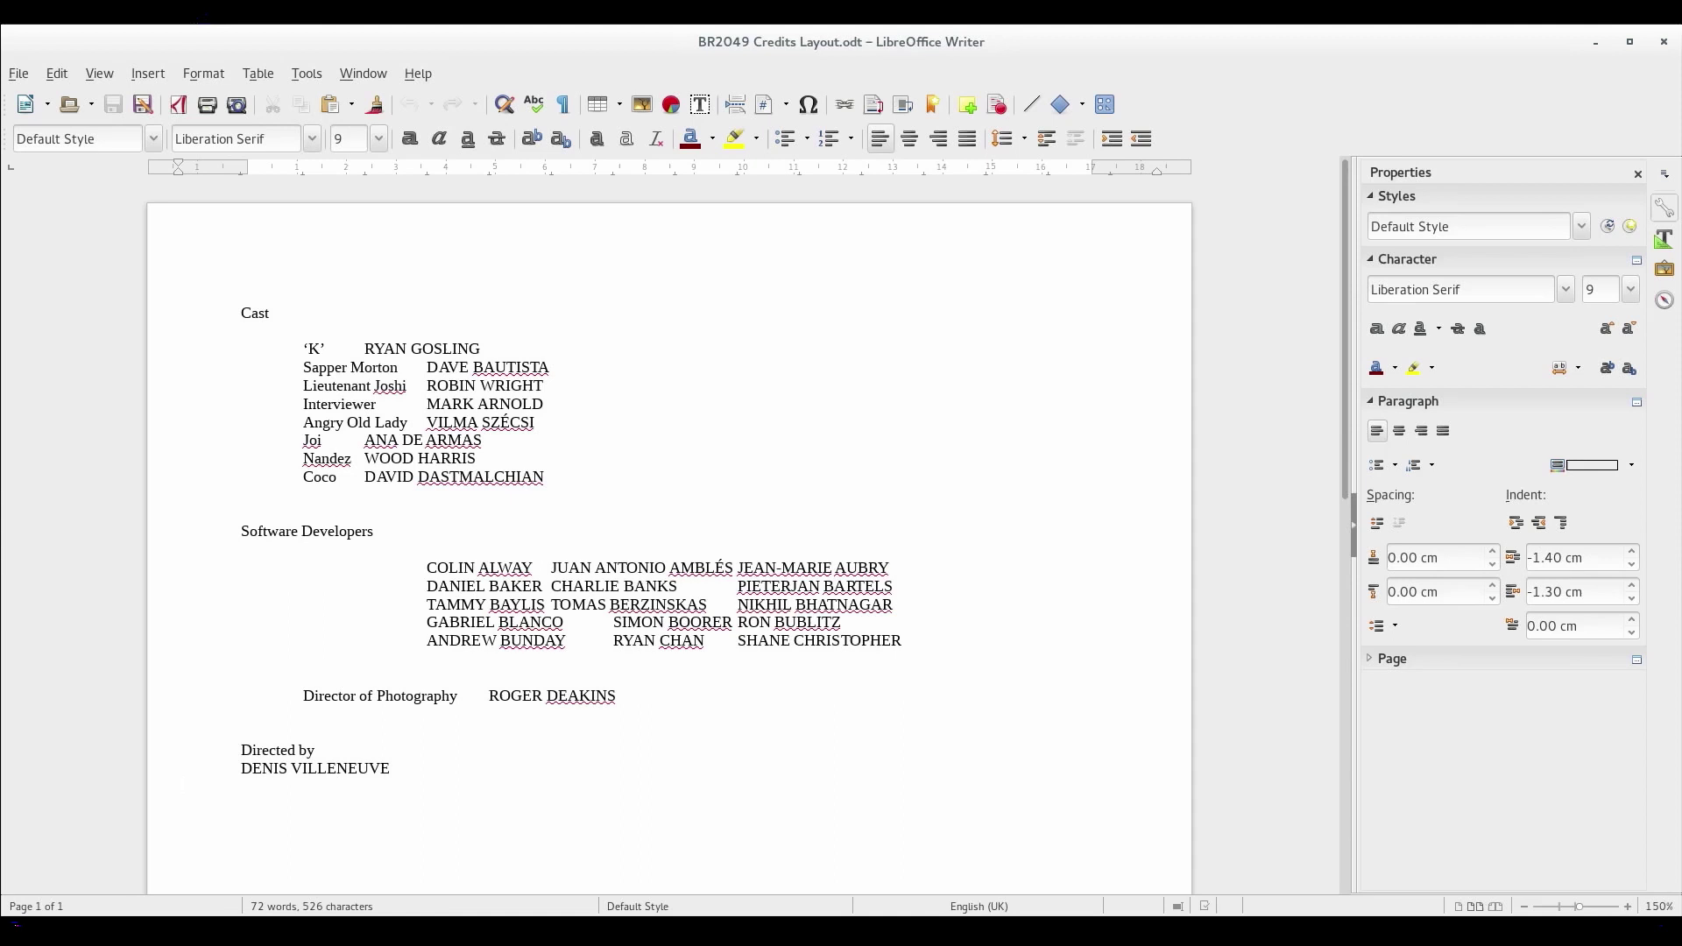
# Step: Turn on View > Non-printing Characters, then switch to Davinci Credits Tabs.ods
pyautogui.click(98, 75)
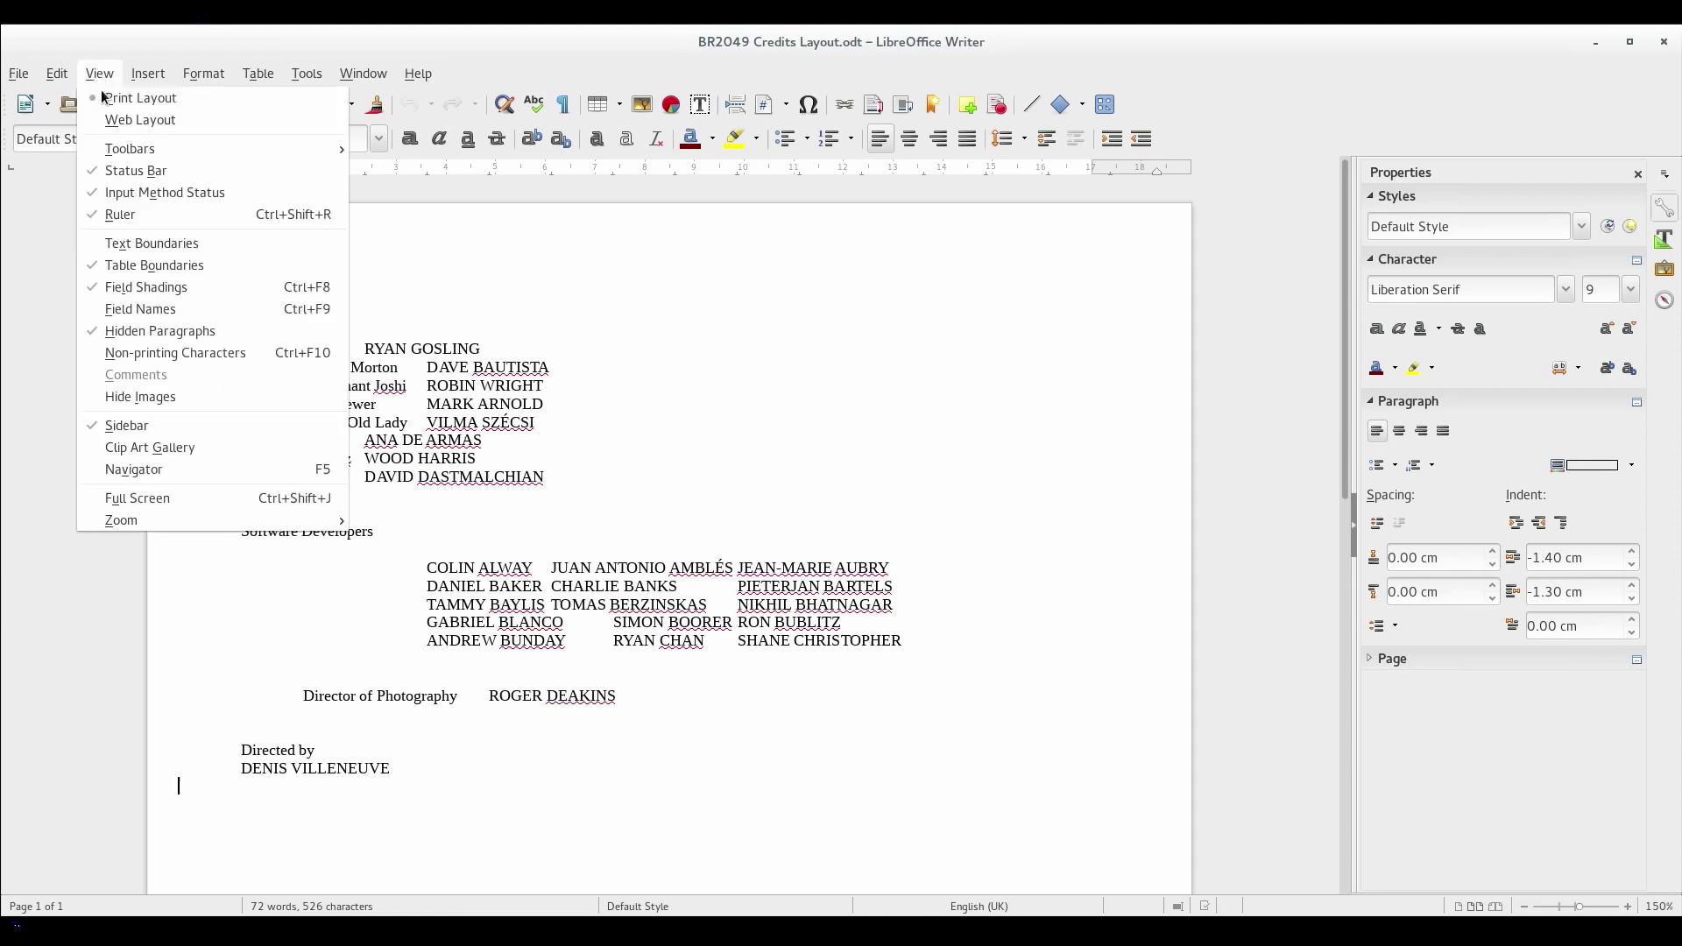
pyautogui.click(245, 354)
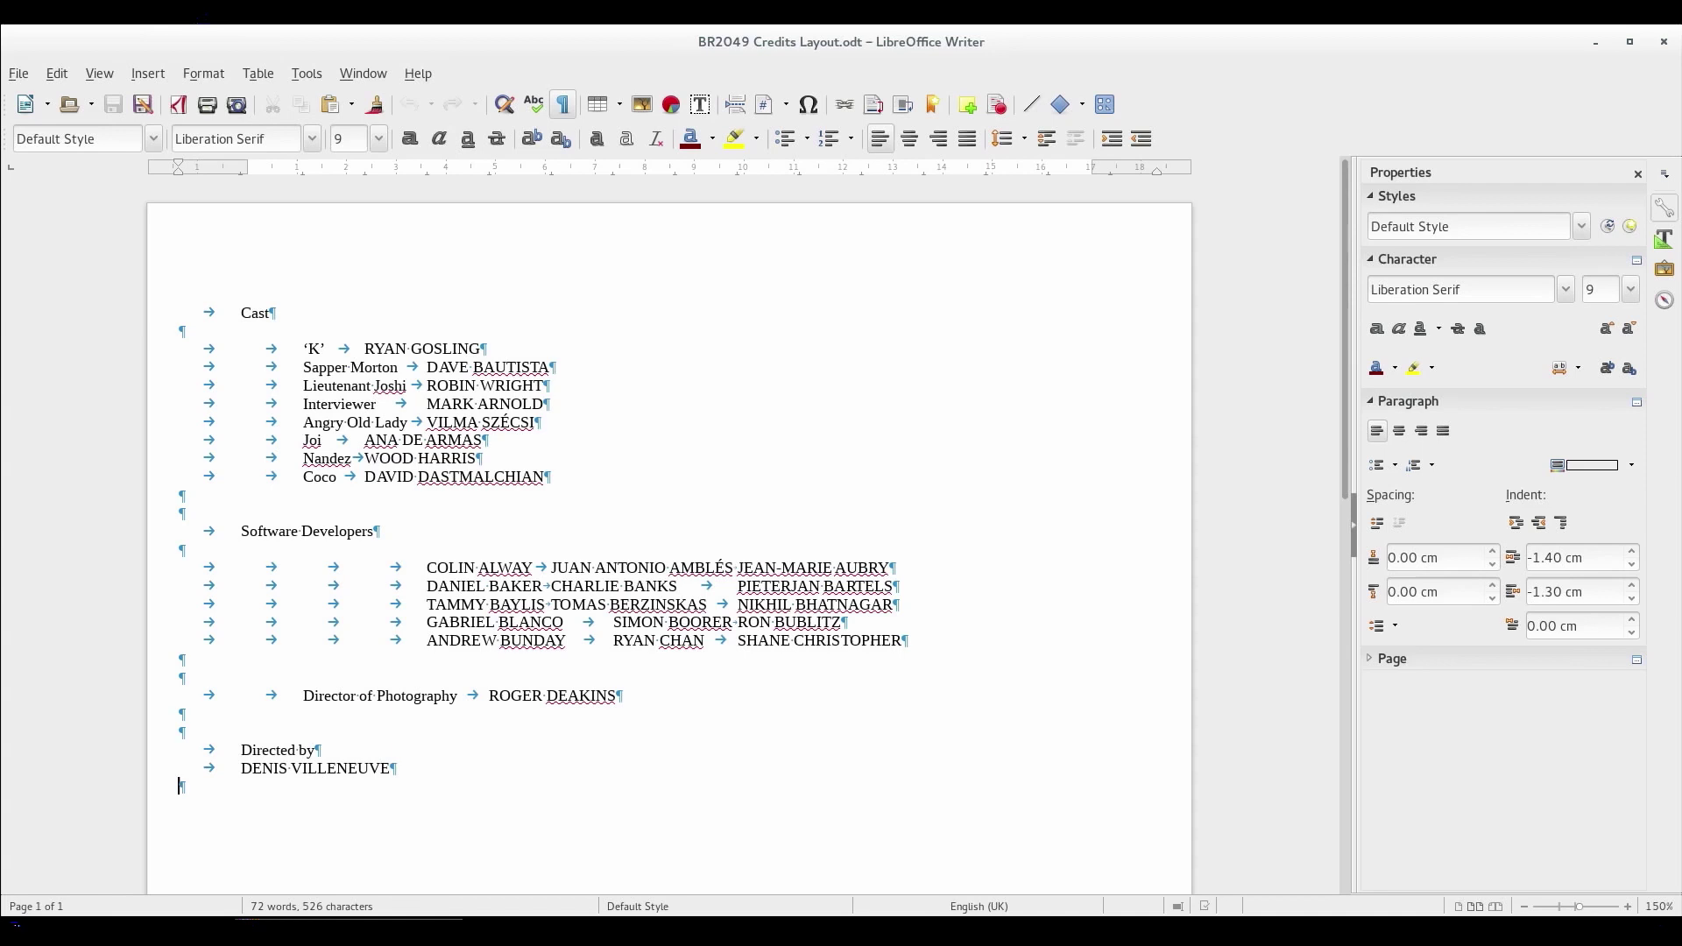
pyautogui.hotkey('alt', 'Tab')
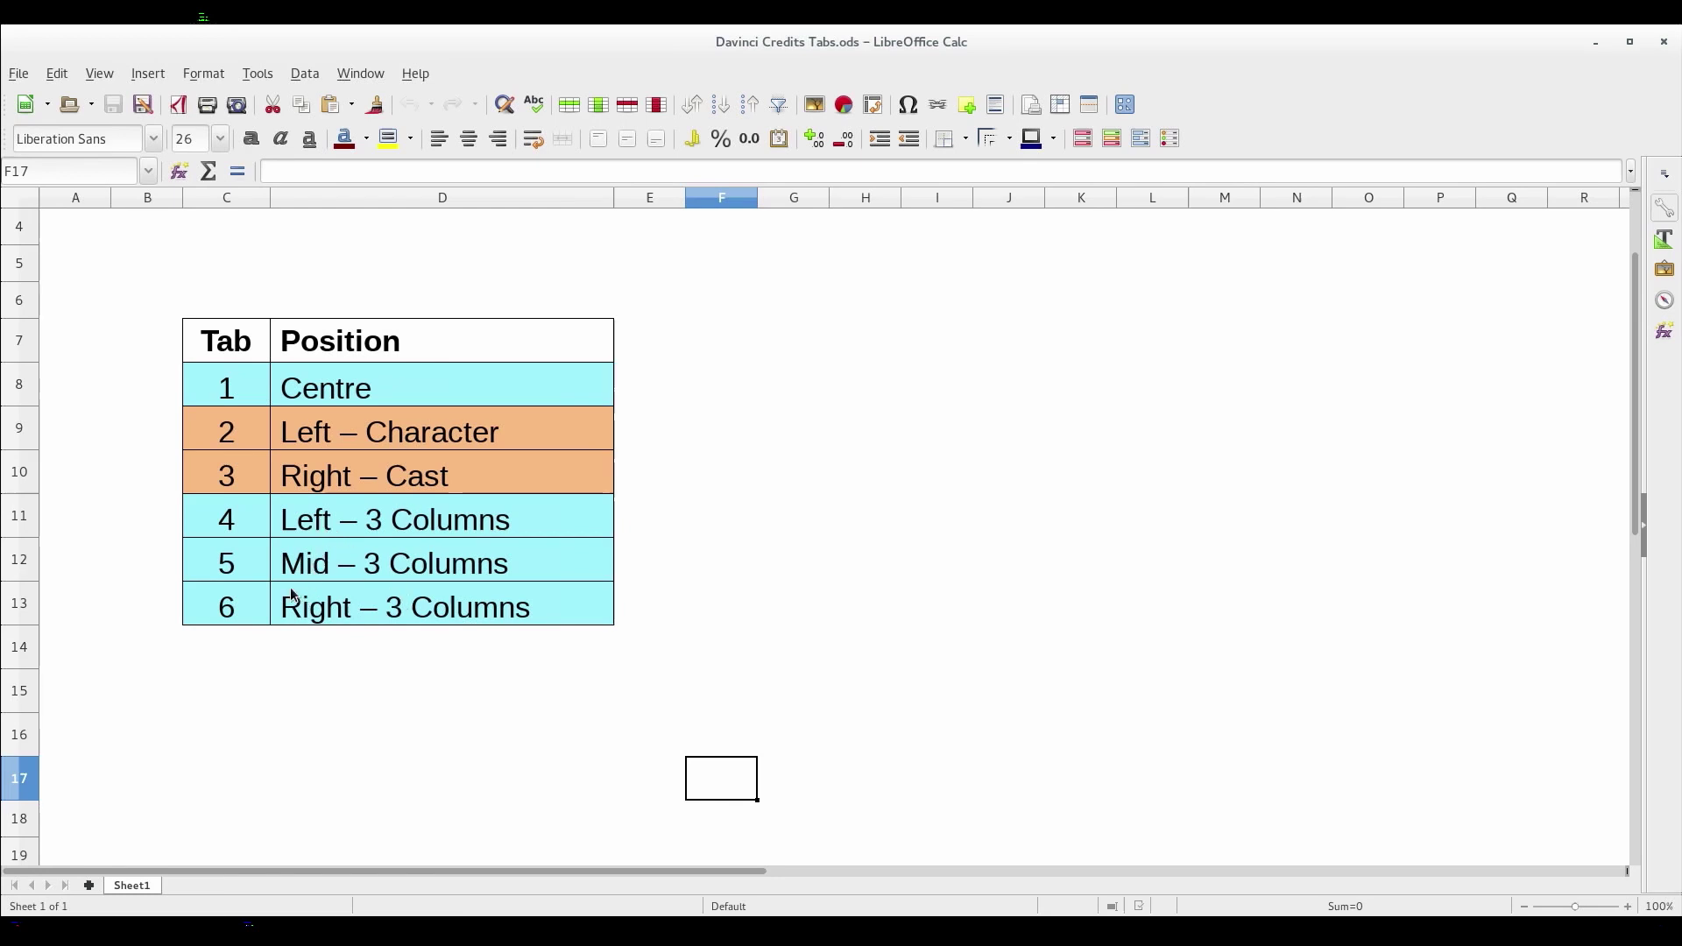
# Step: After reviewing the six tab positions, return to BR2049 Credits Layout.odt in Writer
pyautogui.click(149, 929)
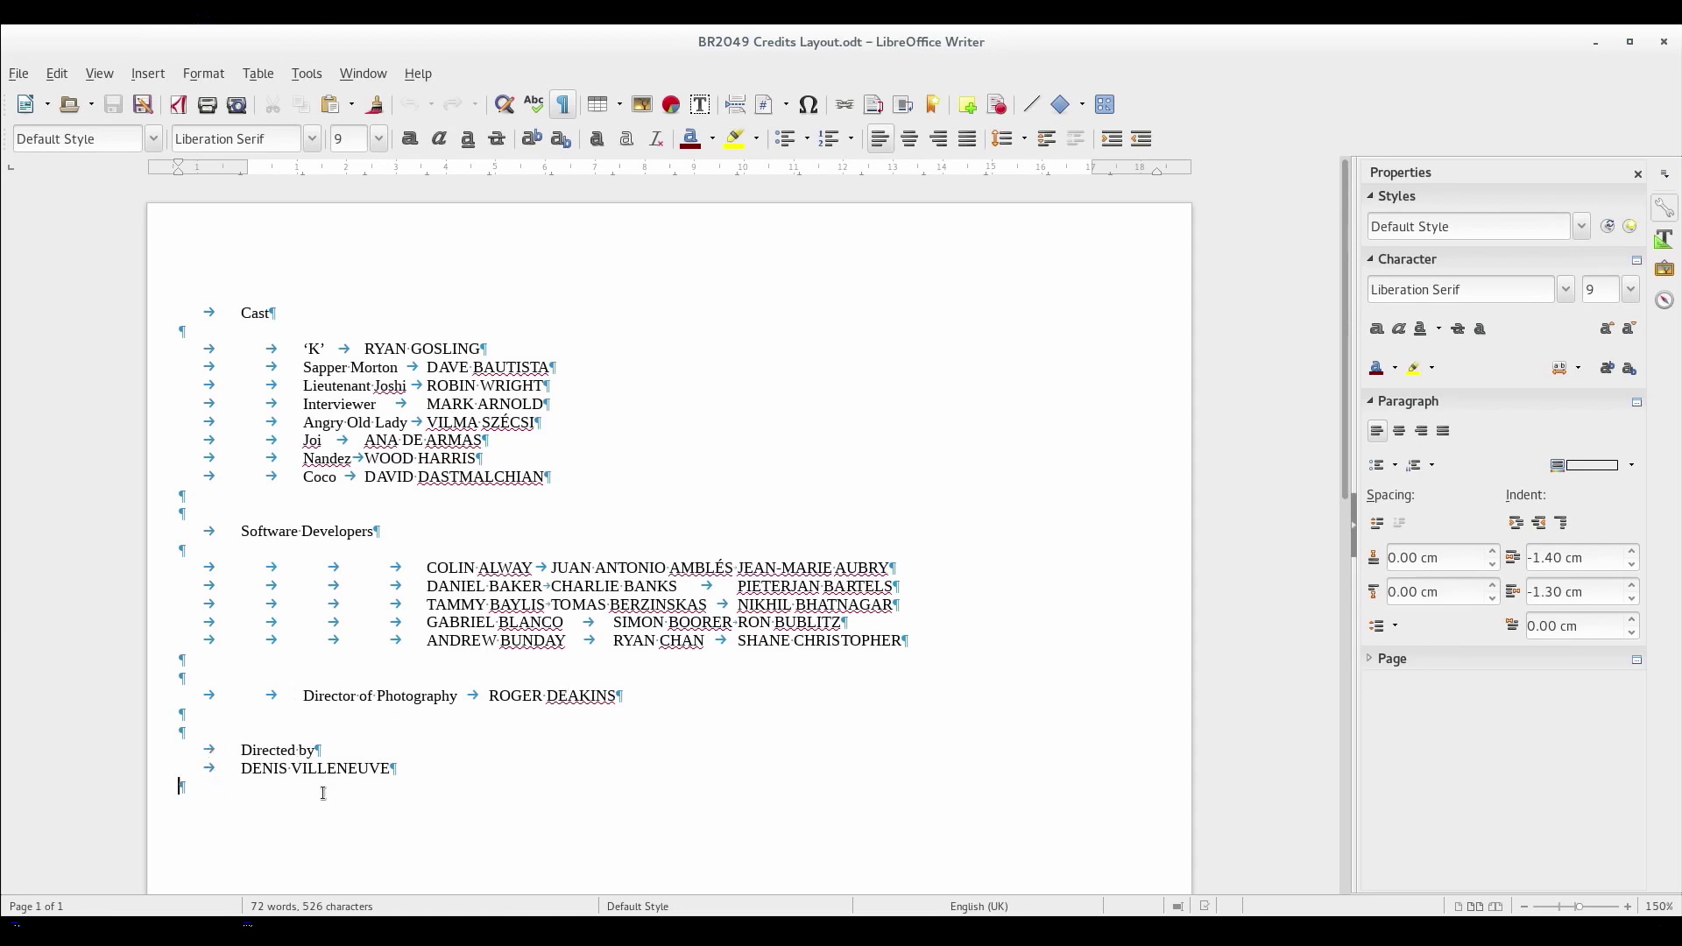
# Step: Select all the credits layout text with Ctrl+A
pyautogui.hotkey('ctrl', 'a')
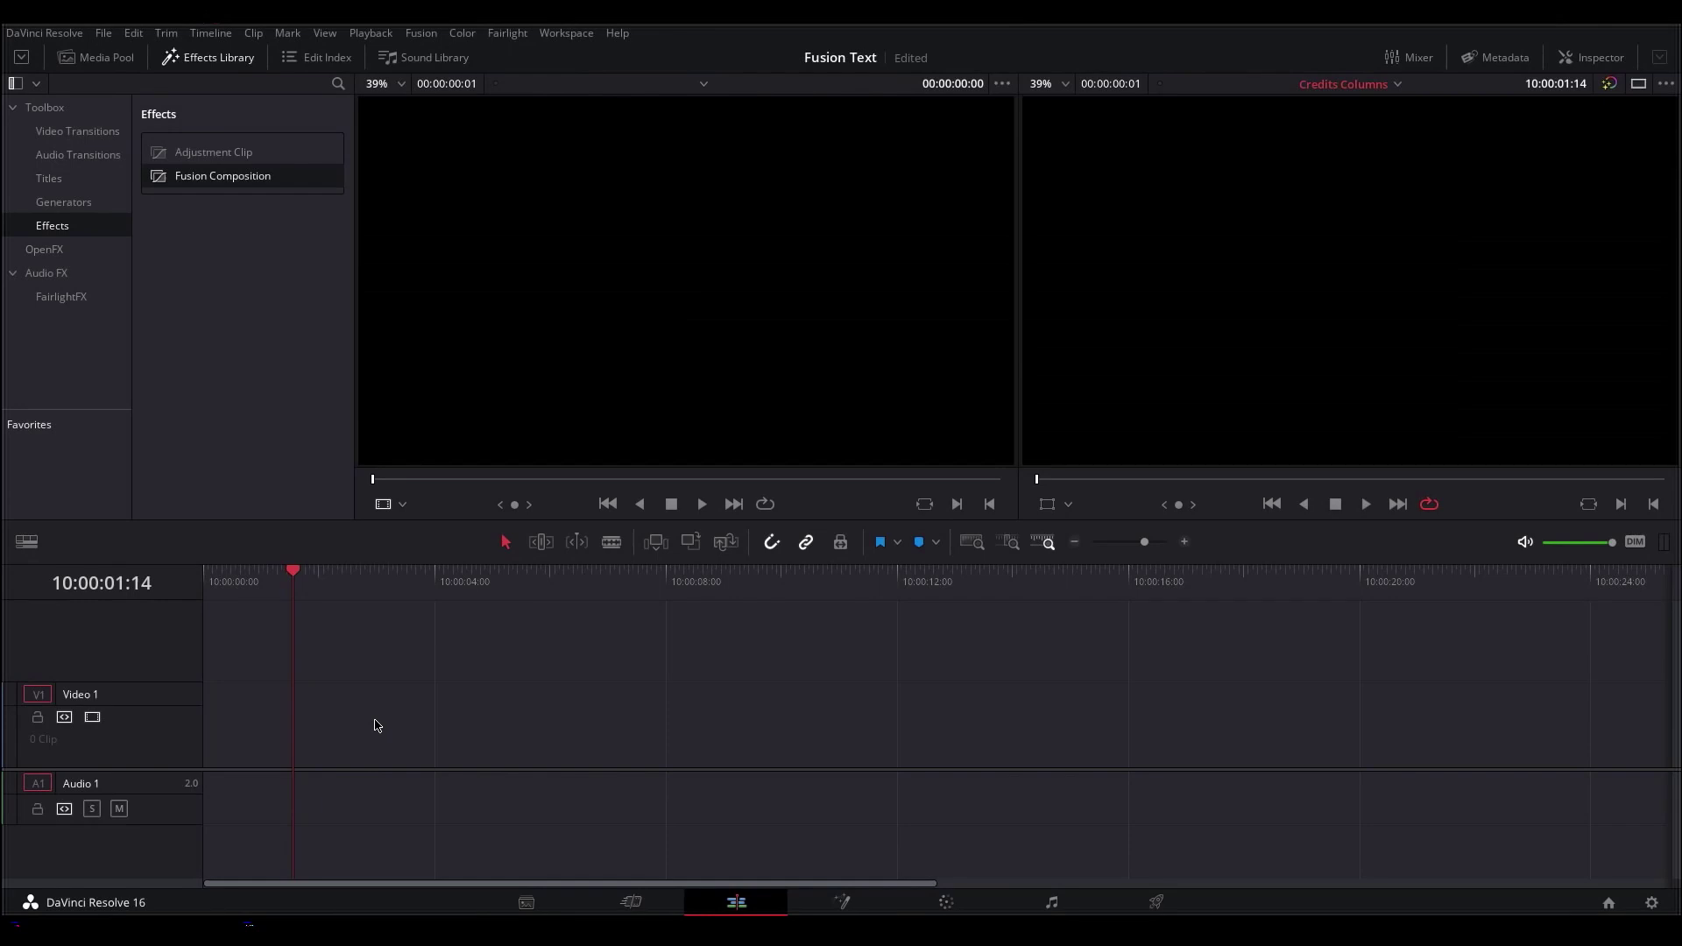
# Step: Add a nine-second Fusion Composition clip and wire a new Text node into MediaOut1
pyautogui.moveTo(211, 181); pyautogui.dragTo(302, 732)
pyautogui.moveTo(492, 734); pyautogui.dragTo(773, 714)
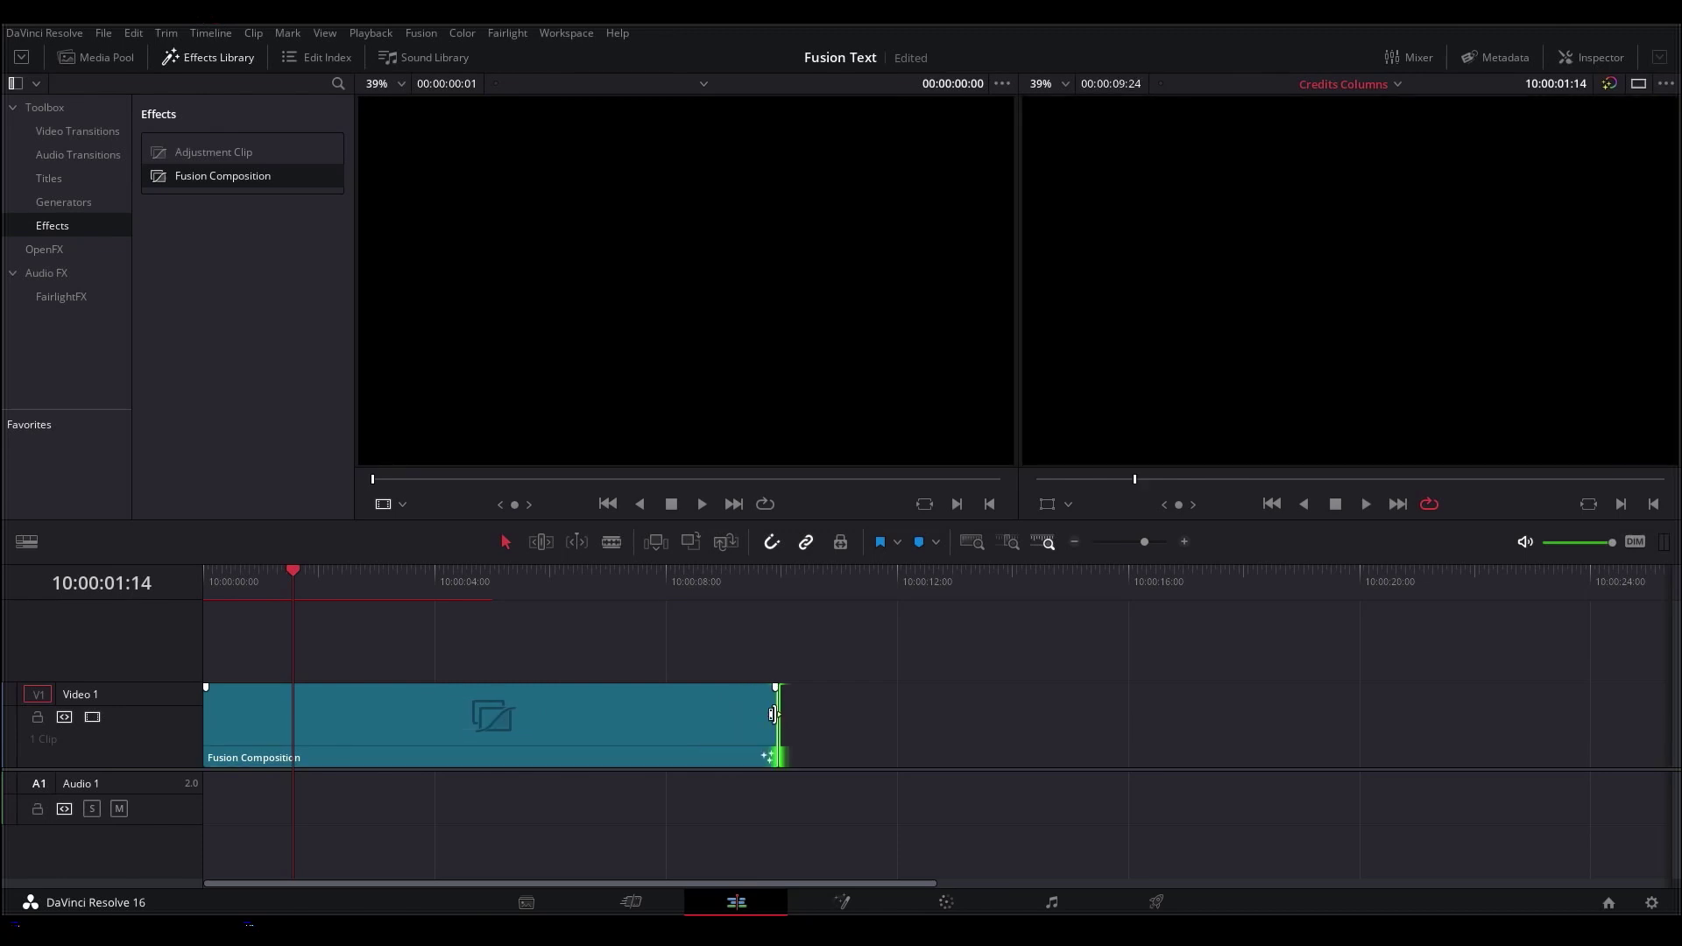
pyautogui.click(841, 903)
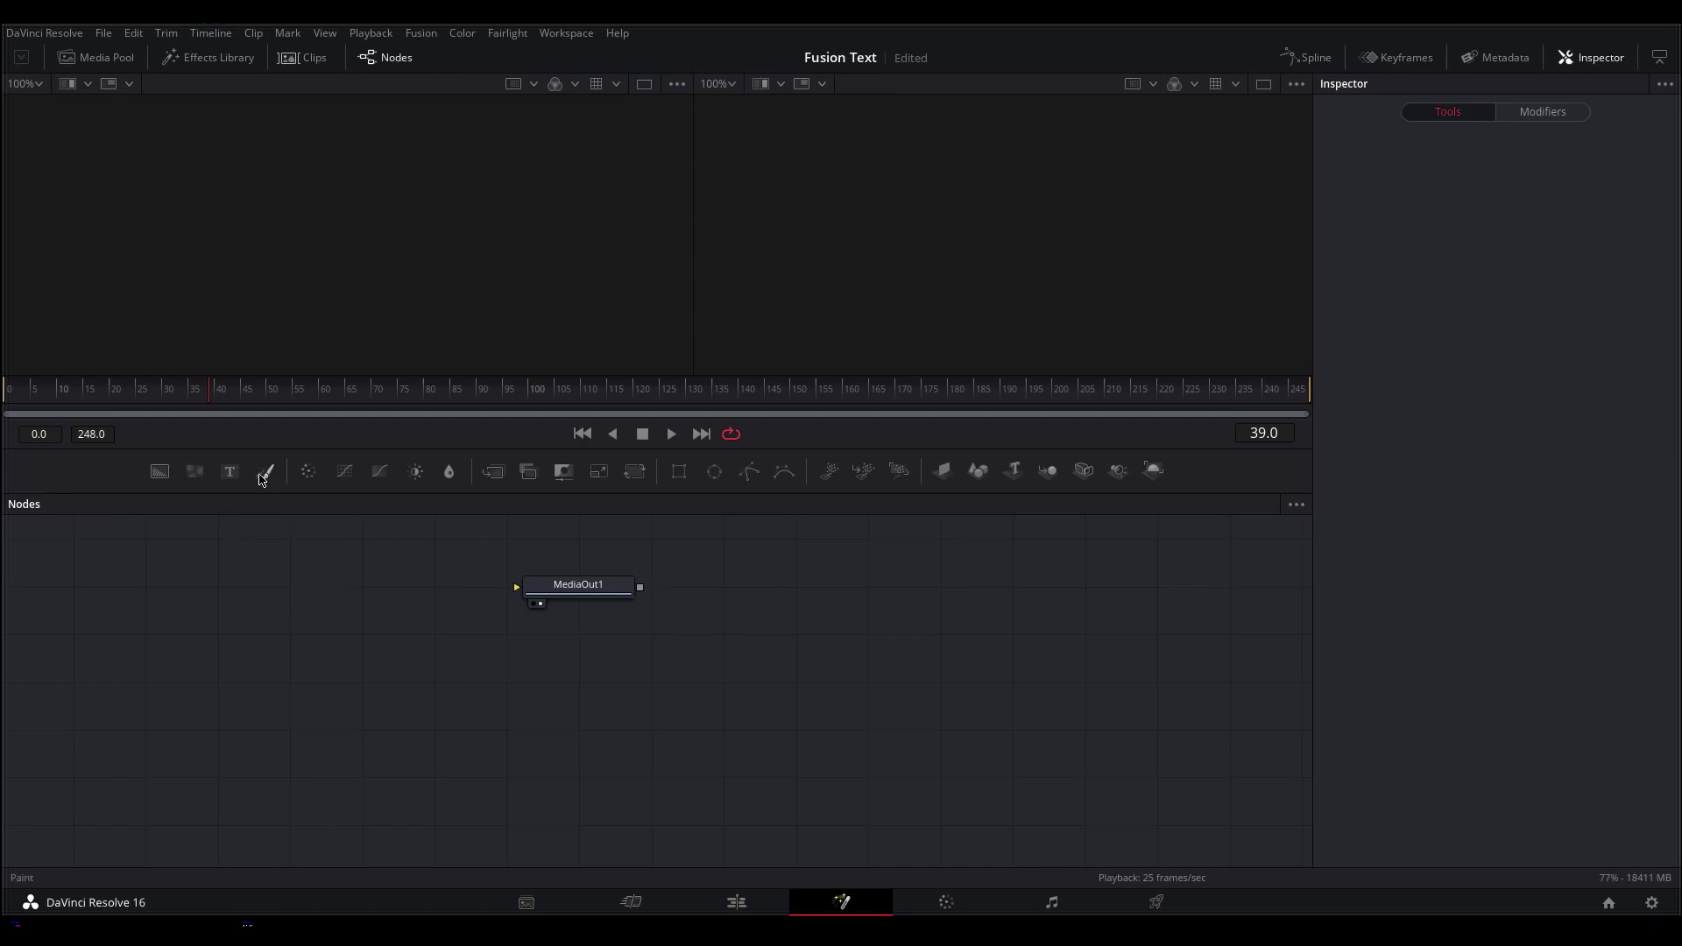
pyautogui.click(229, 472)
pyautogui.moveTo(387, 596); pyautogui.dragTo(517, 587)
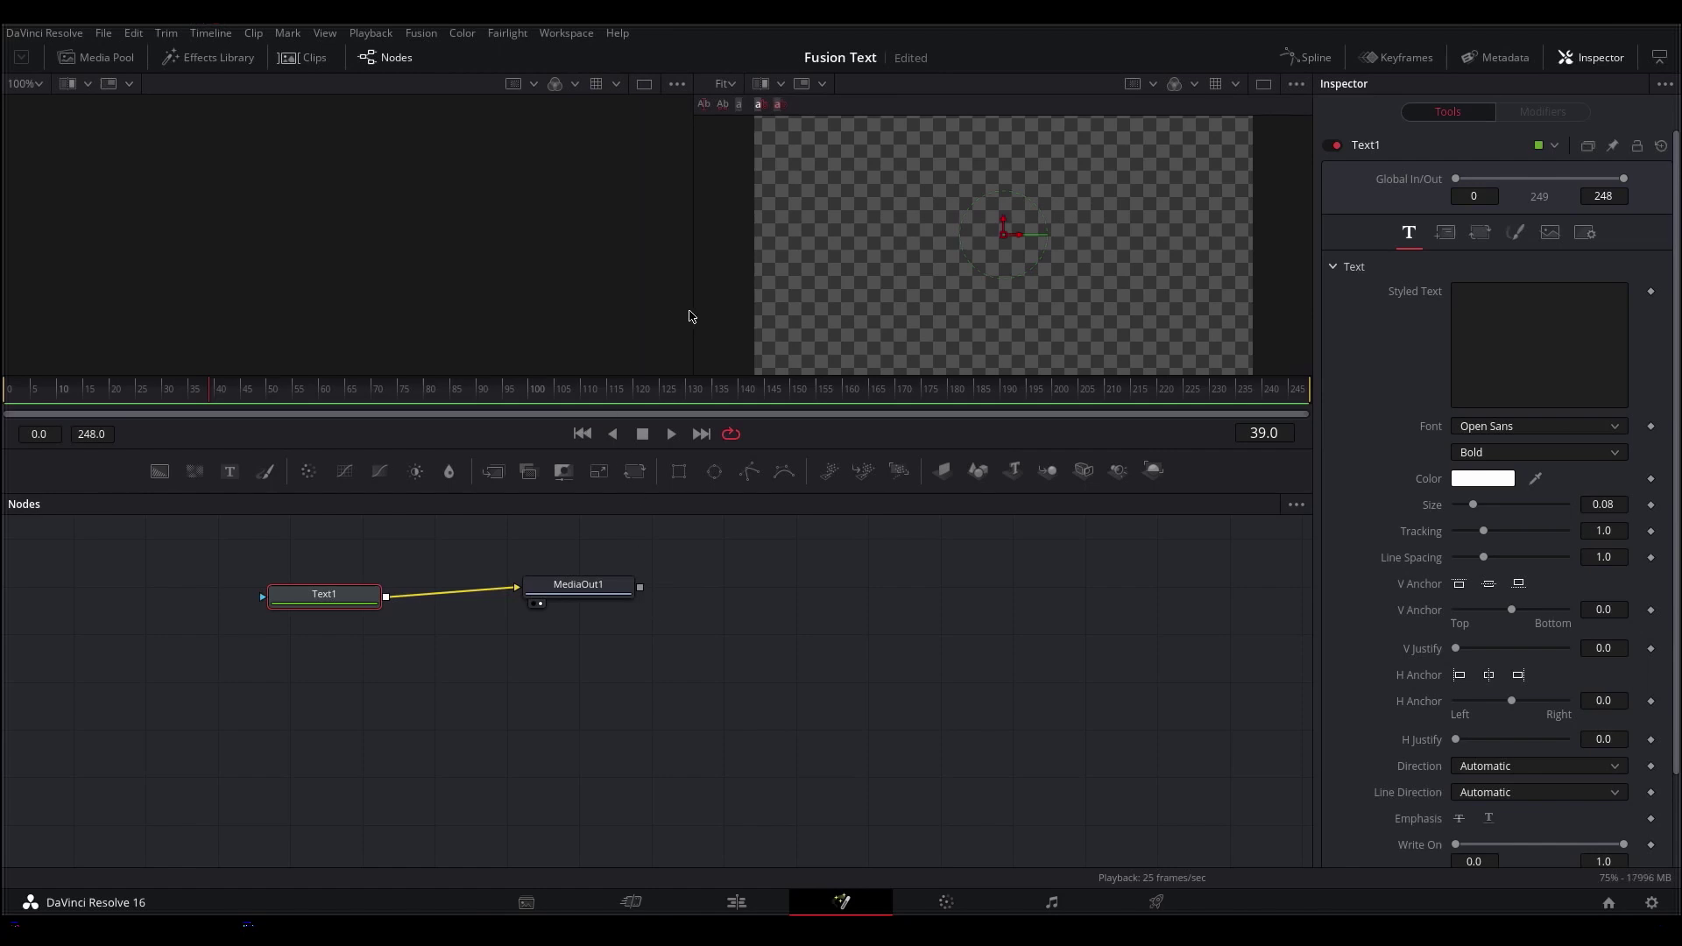
# Step: Enlarge the viewers and paste the credits layout into Text1's Styled Text at frame one
pyautogui.moveTo(691, 316); pyautogui.dragTo(513, 317)
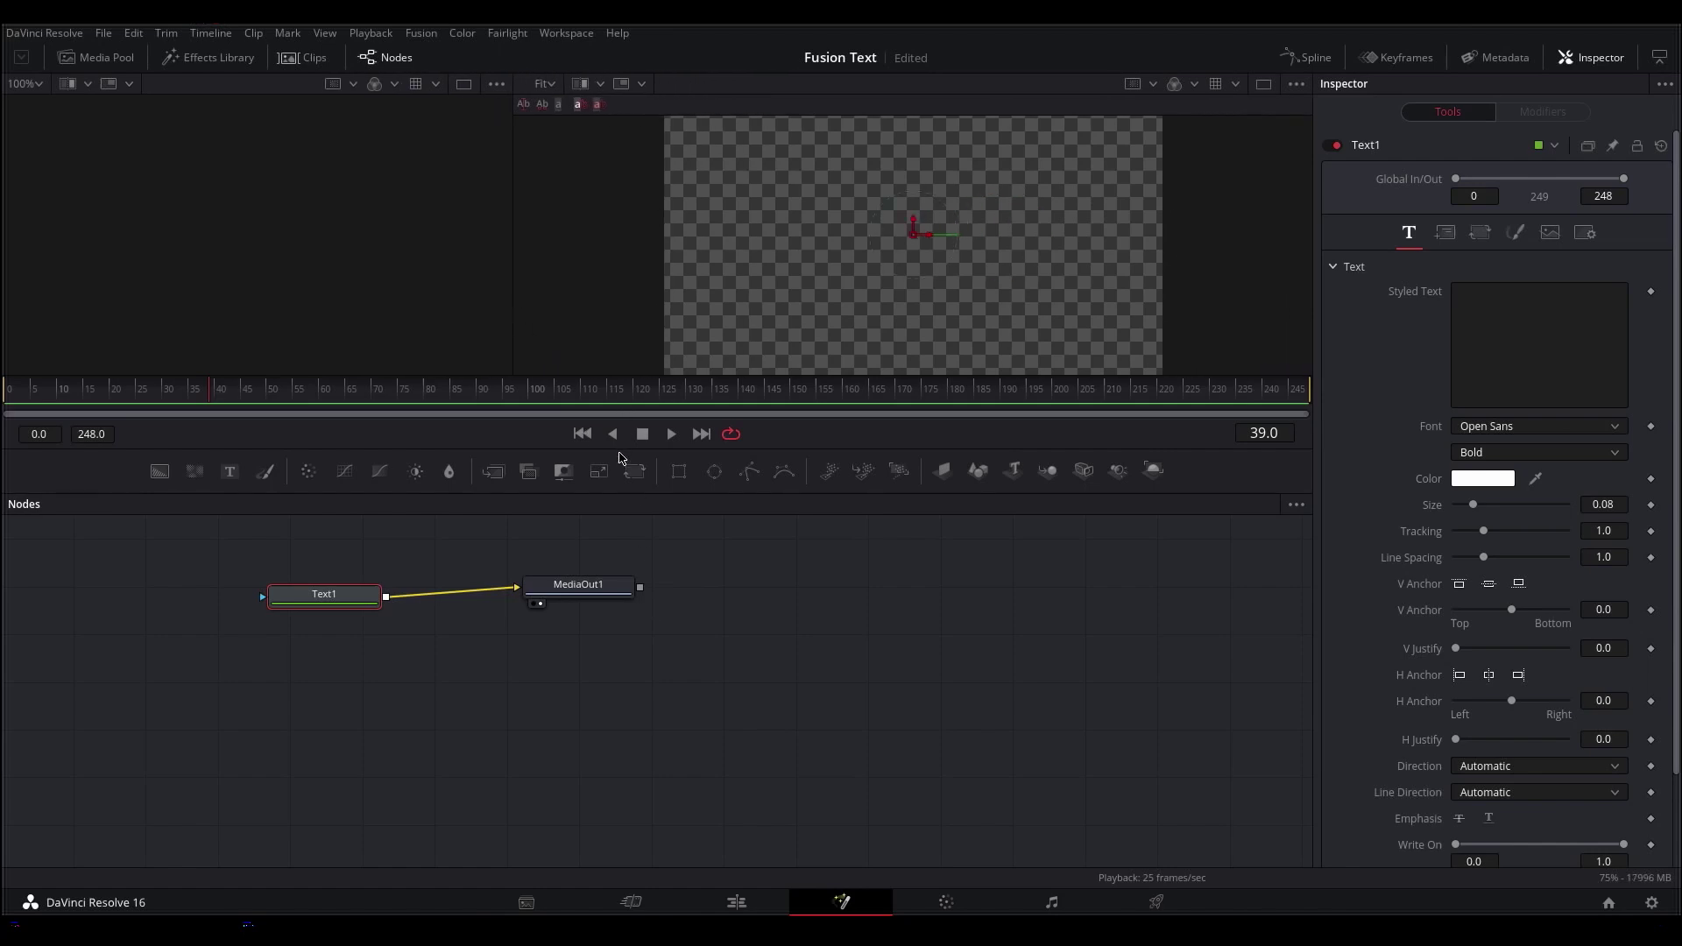
pyautogui.moveTo(619, 459); pyautogui.dragTo(611, 607)
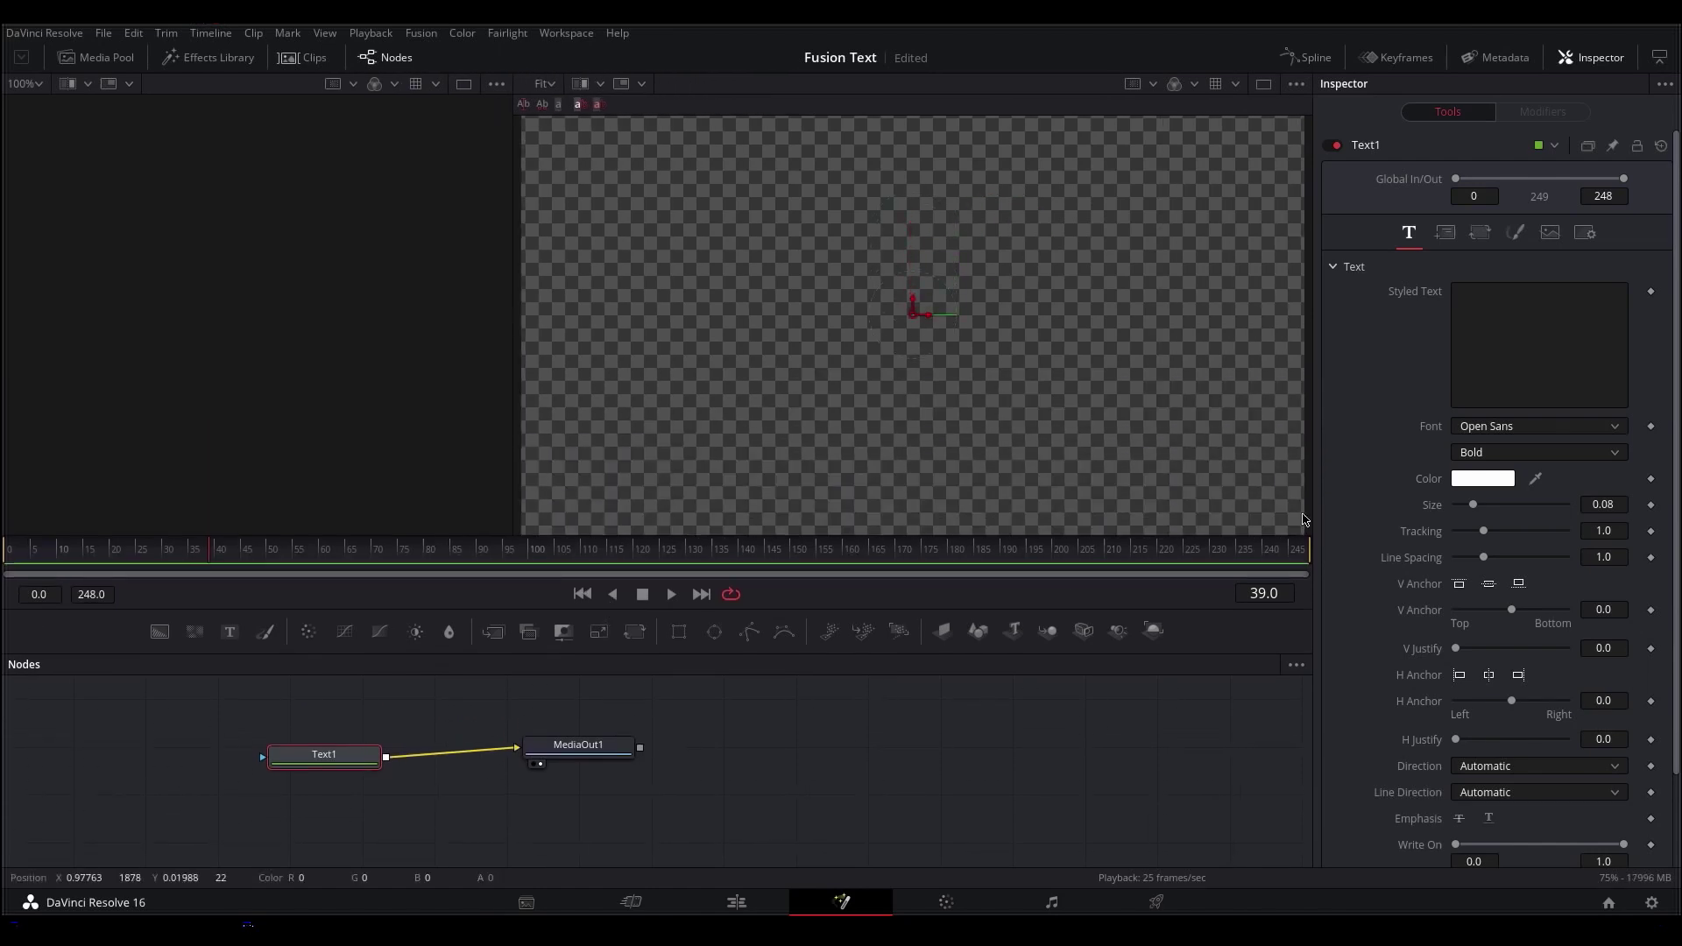
pyautogui.click(1509, 329)
pyautogui.hotkey('ctrl', 'v')
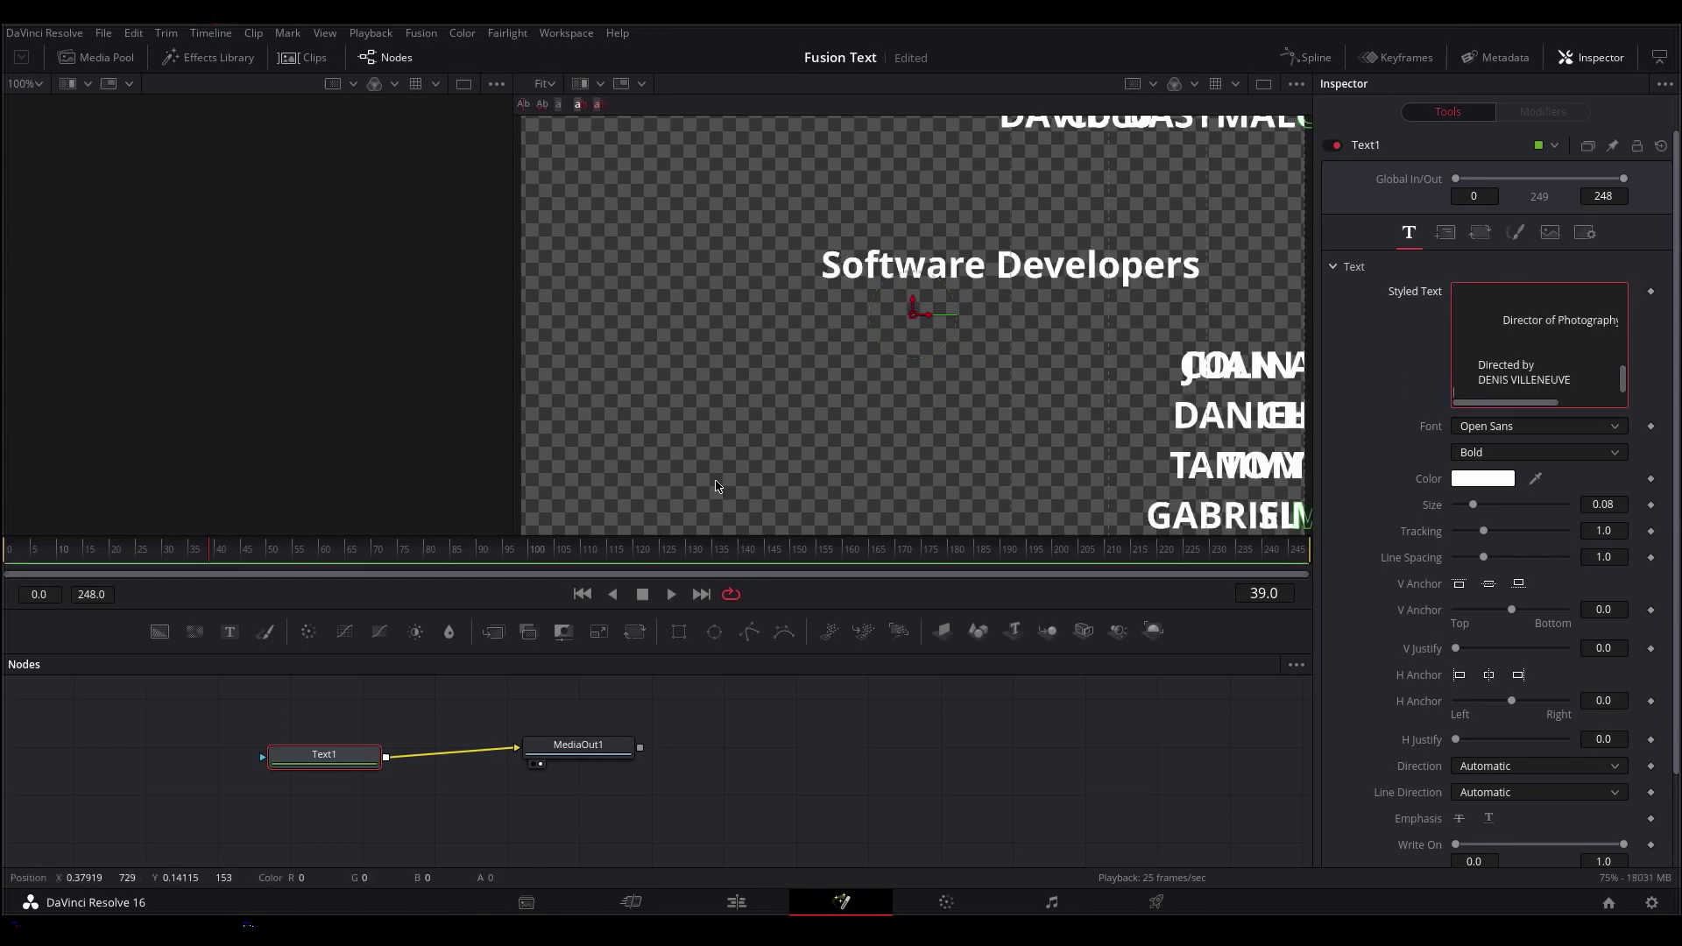
pyautogui.moveTo(75, 553); pyautogui.dragTo(5, 553)
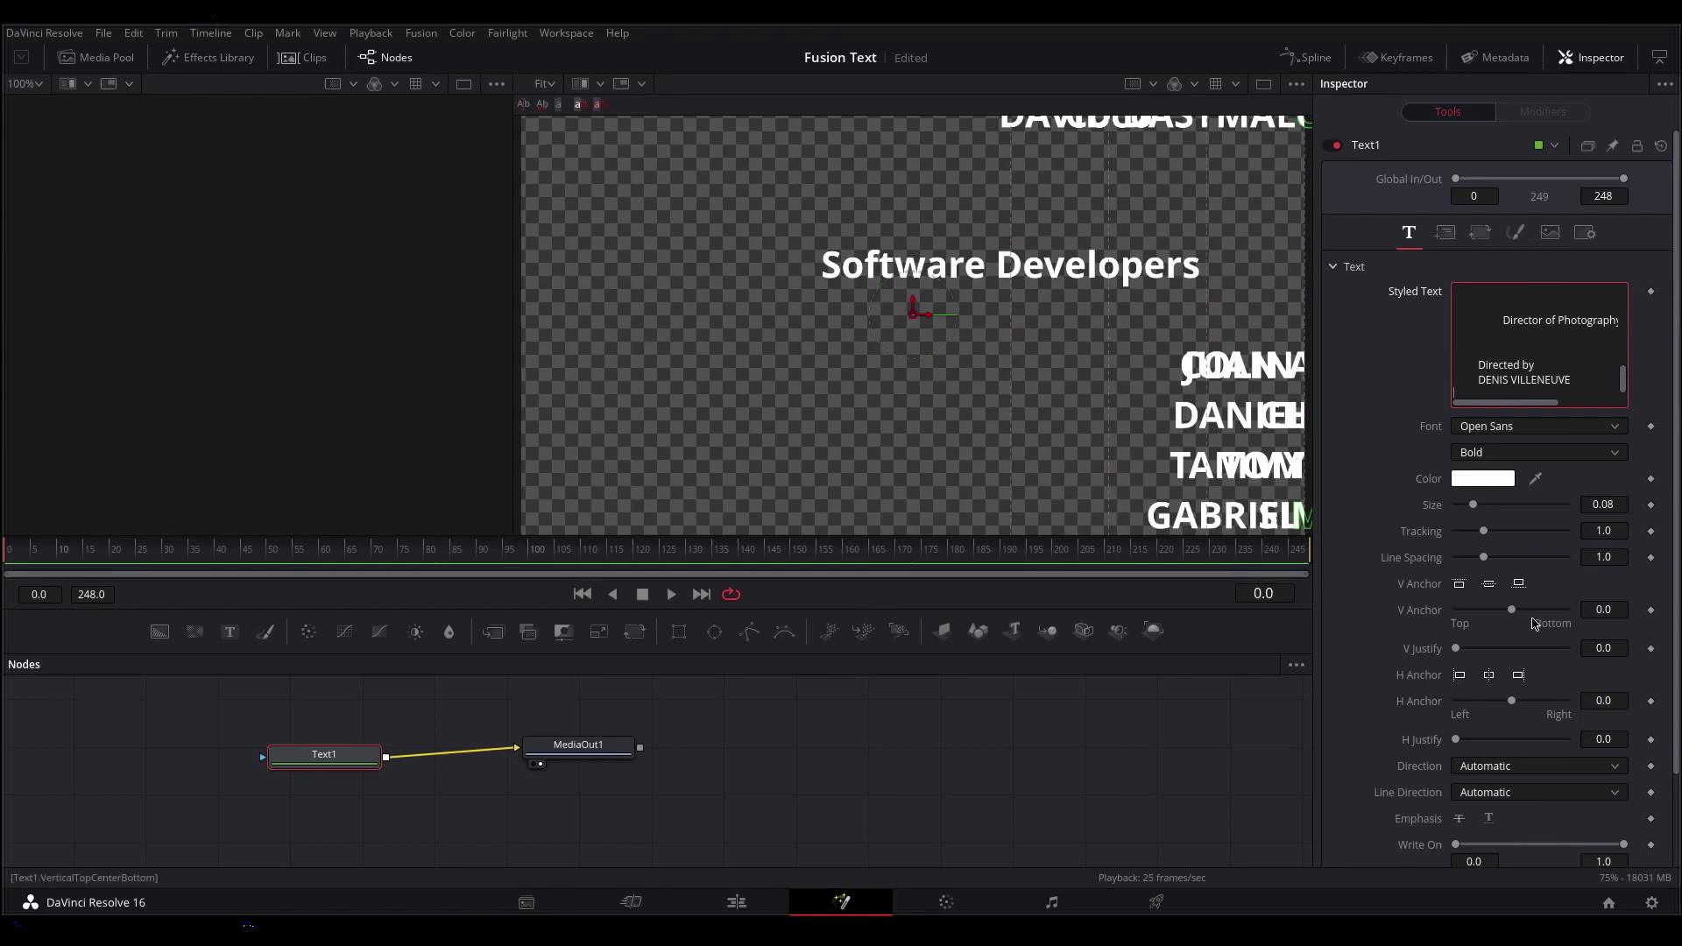
pyautogui.scroll(-2, 1534, 626)
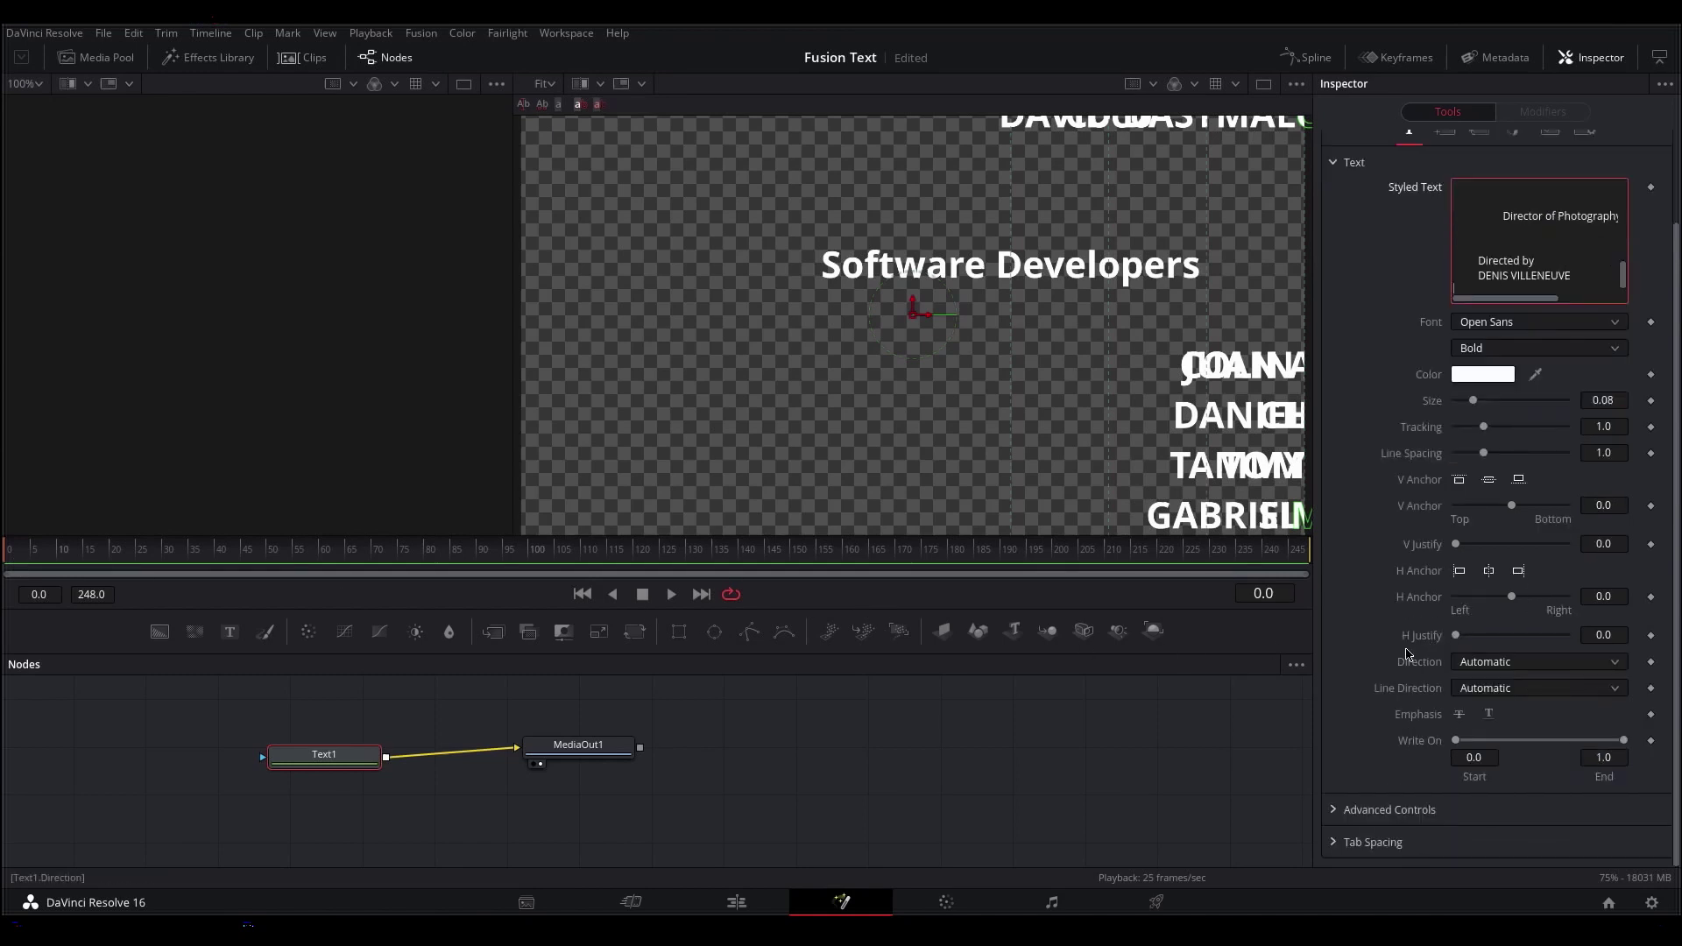
# Step: Set tab 1's position to 0.0 so the headings centre
pyautogui.click(1337, 842)
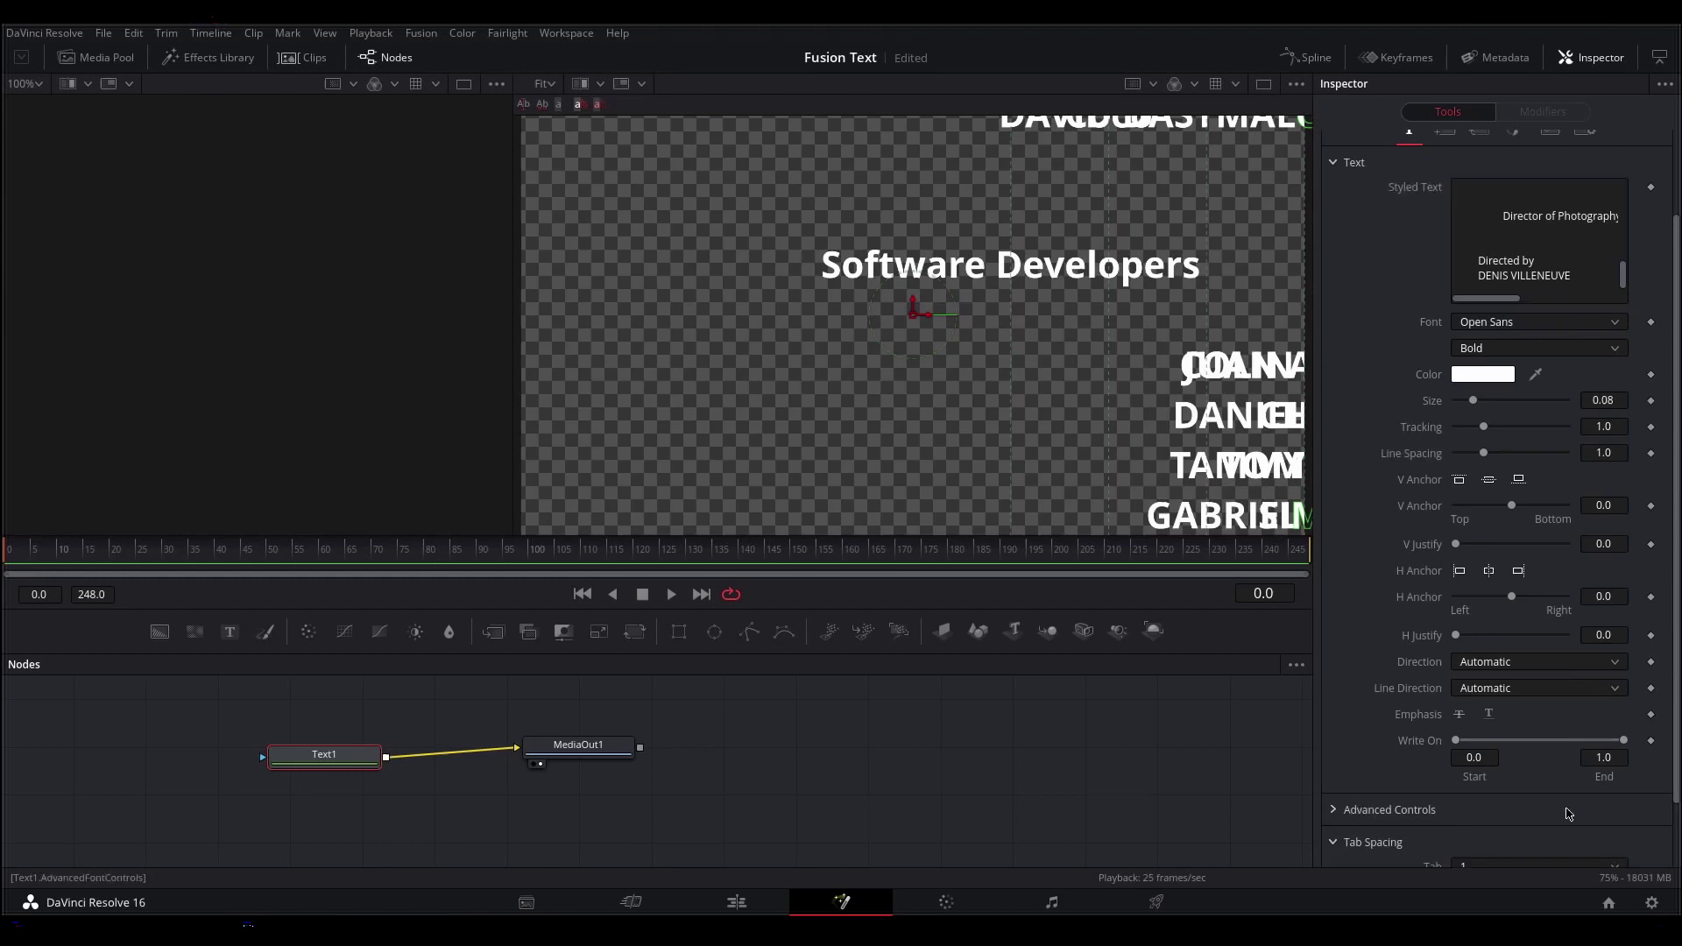
pyautogui.scroll(-2, 1568, 814)
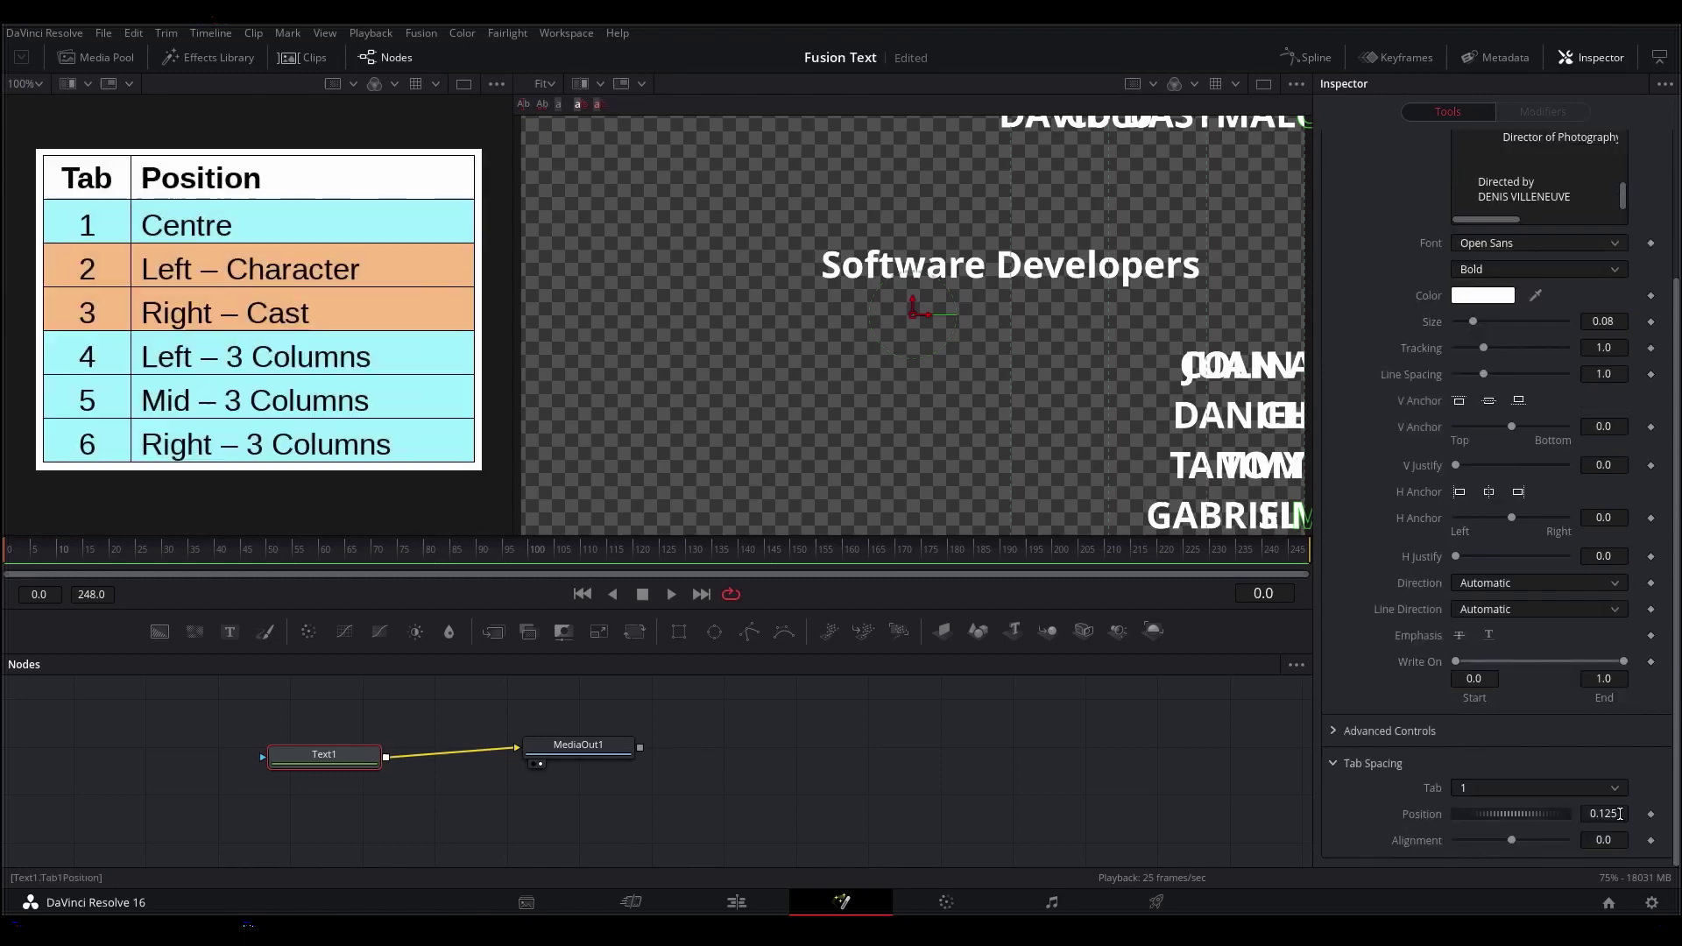
pyautogui.click(1624, 814)
pyautogui.write('0')
pyautogui.press('Tab')
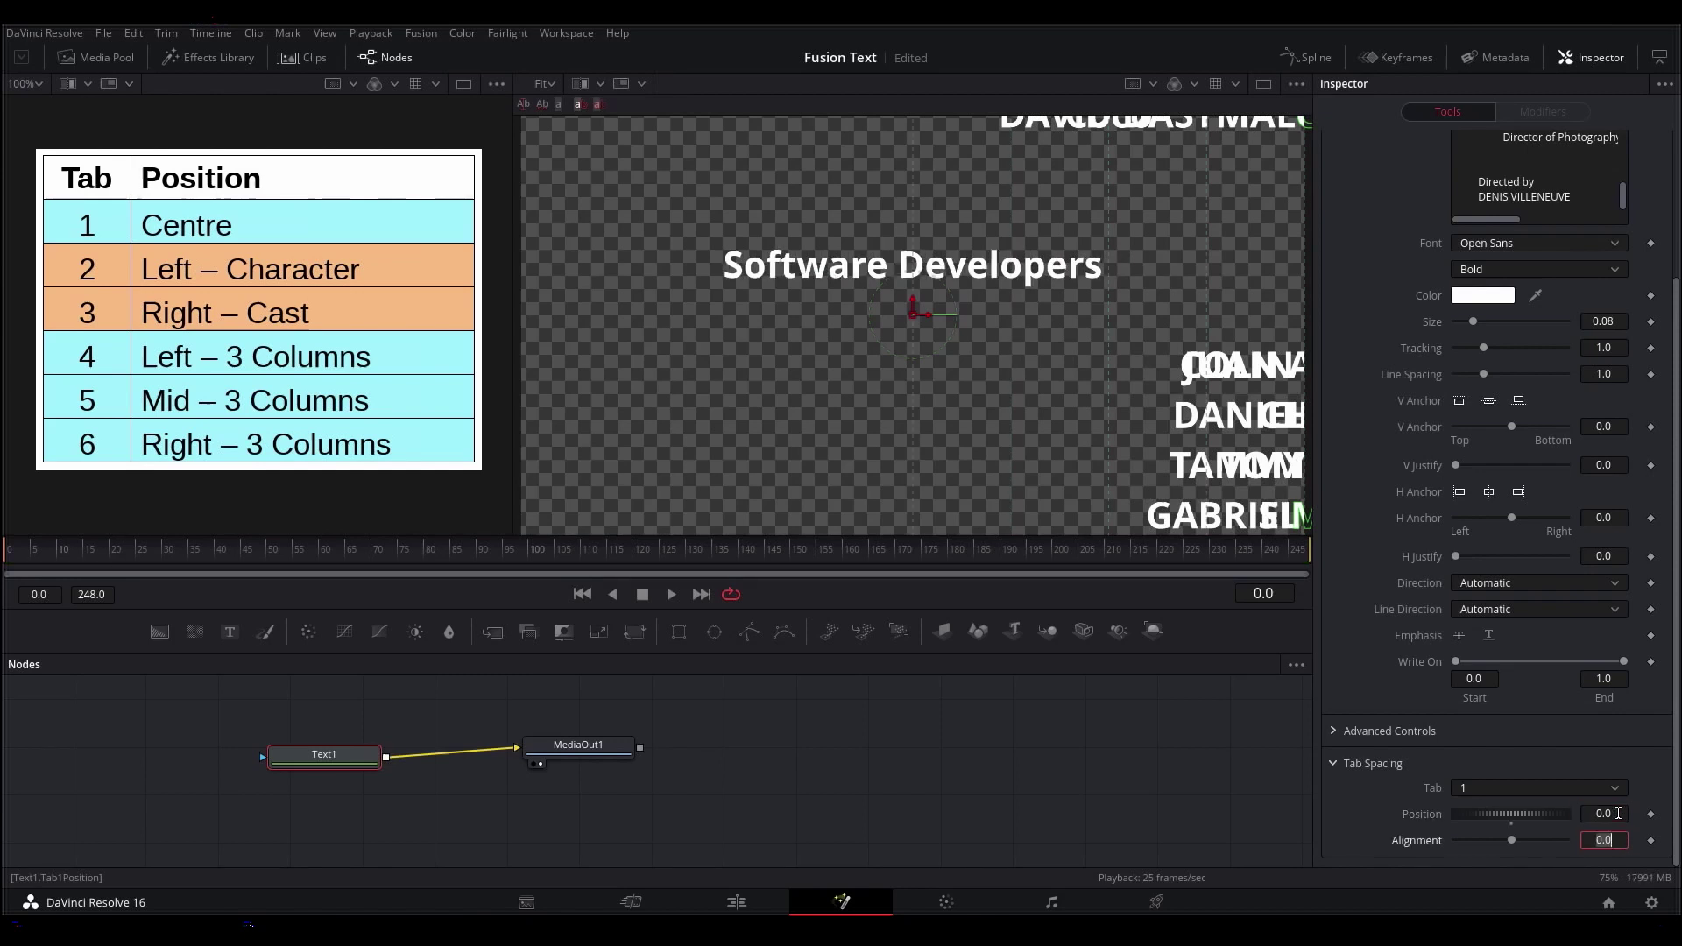
# Step: Move tab 2 left of centre to -0.055 for the character-name column
pyautogui.click(1503, 790)
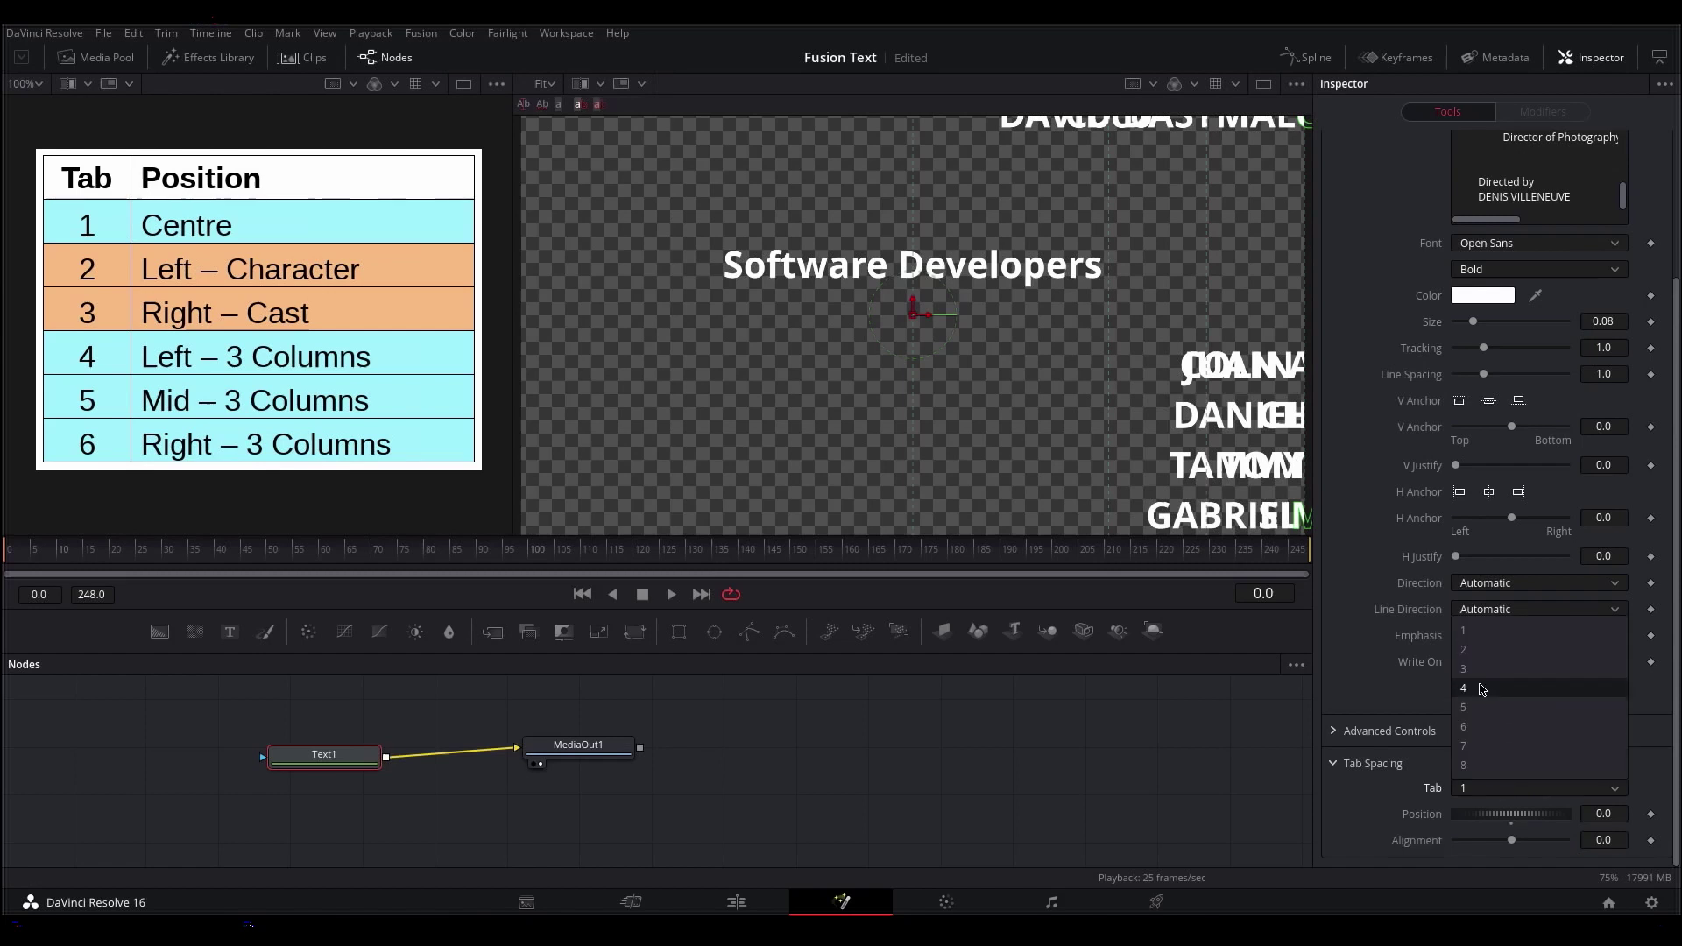
pyautogui.click(1475, 653)
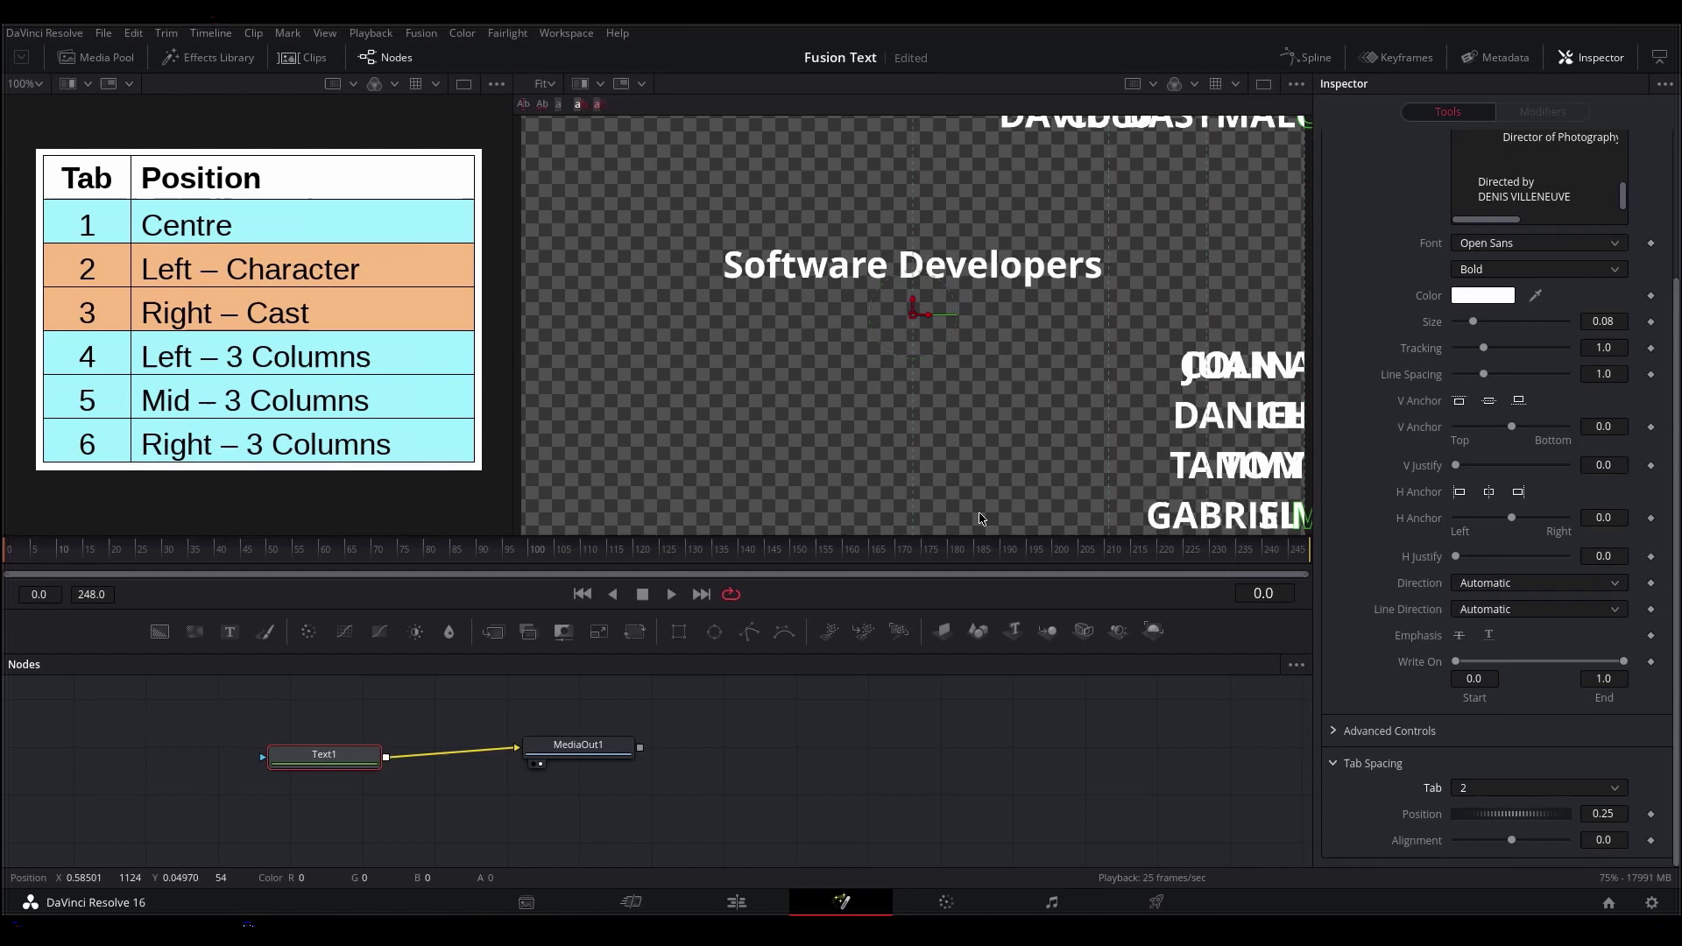
pyautogui.scroll(-2, 996, 388)
pyautogui.scroll(-2, 974, 358)
pyautogui.scroll(2, 975, 355)
pyautogui.scroll(-5, 975, 355)
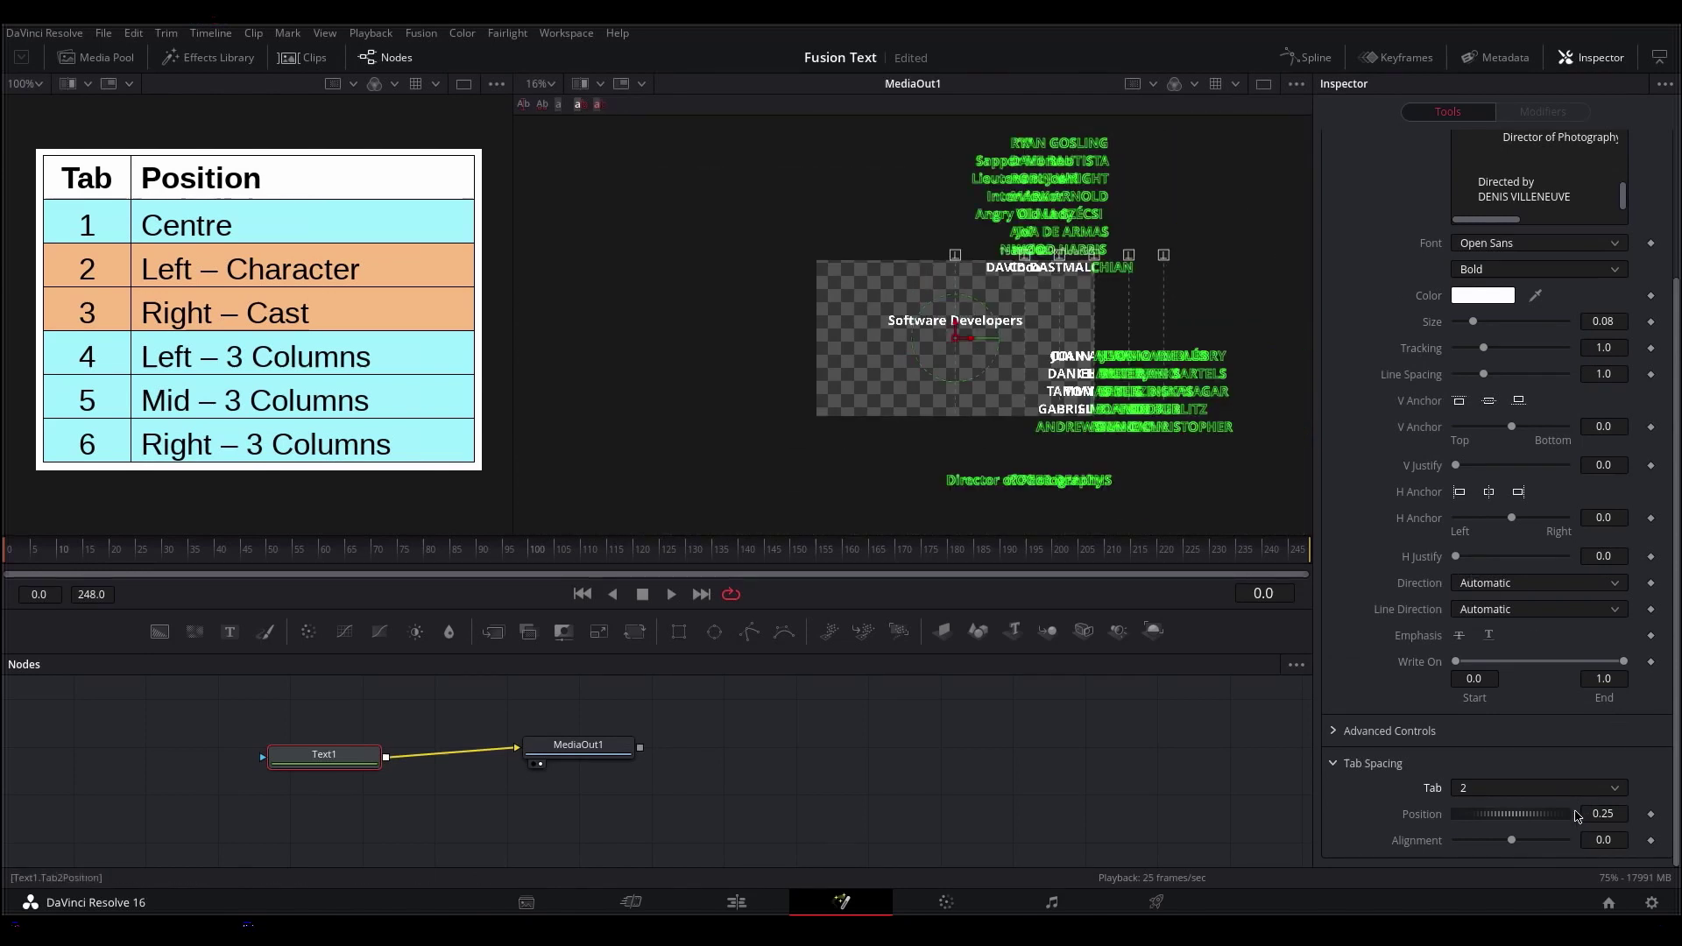
pyautogui.moveTo(1571, 822)
pyautogui.mouseDown()
pyautogui.moveTo(1500, 818)
pyautogui.moveTo(1509, 841)
pyautogui.moveTo(1581, 827)
pyautogui.moveTo(1560, 814)
pyautogui.mouseUp()
# Step: Give tab 3 alignment -1.0 and position 0.02 for the actor names
pyautogui.click(1514, 787)
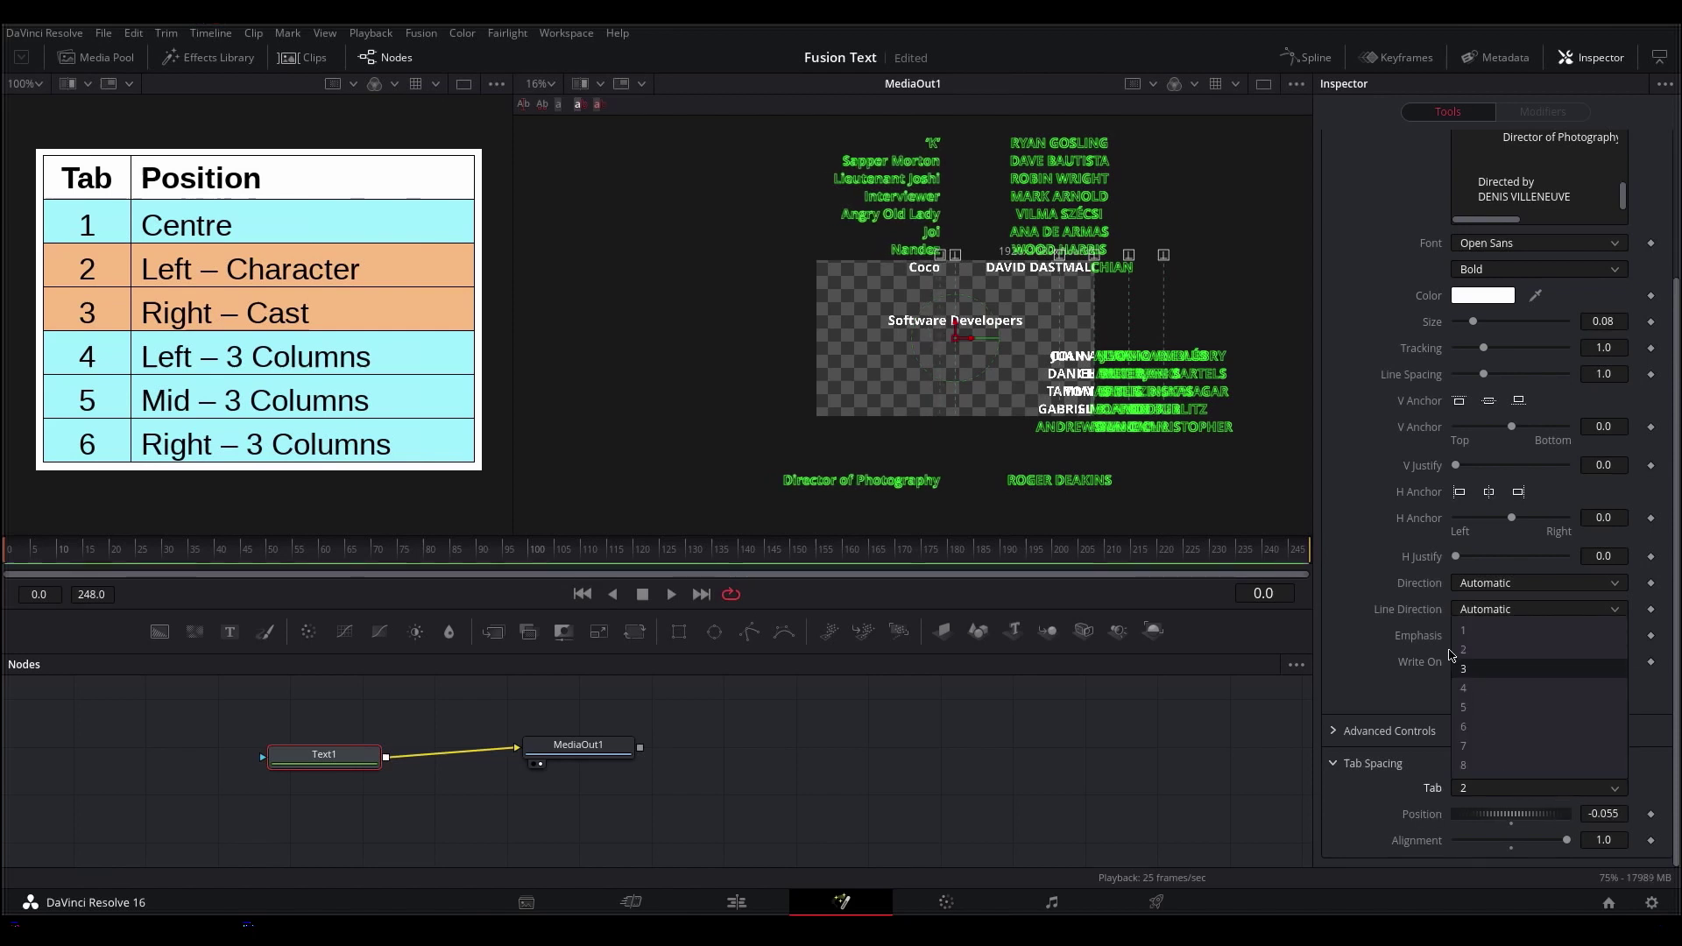
pyautogui.click(1467, 670)
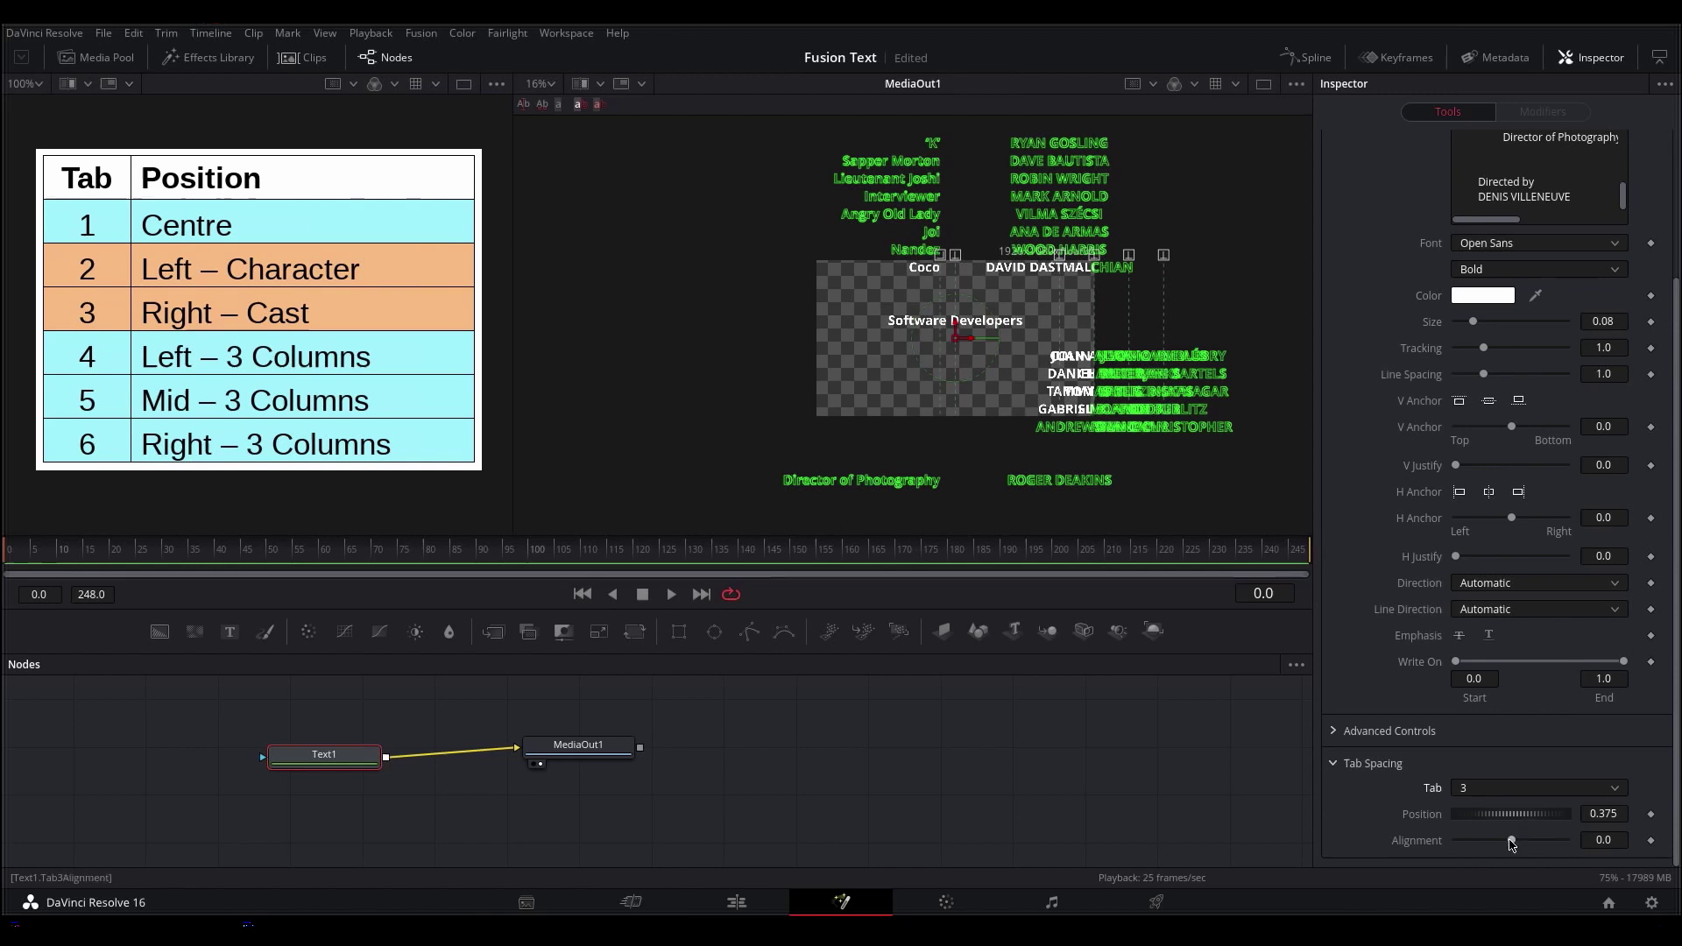
pyautogui.moveTo(1516, 840); pyautogui.dragTo(1419, 840)
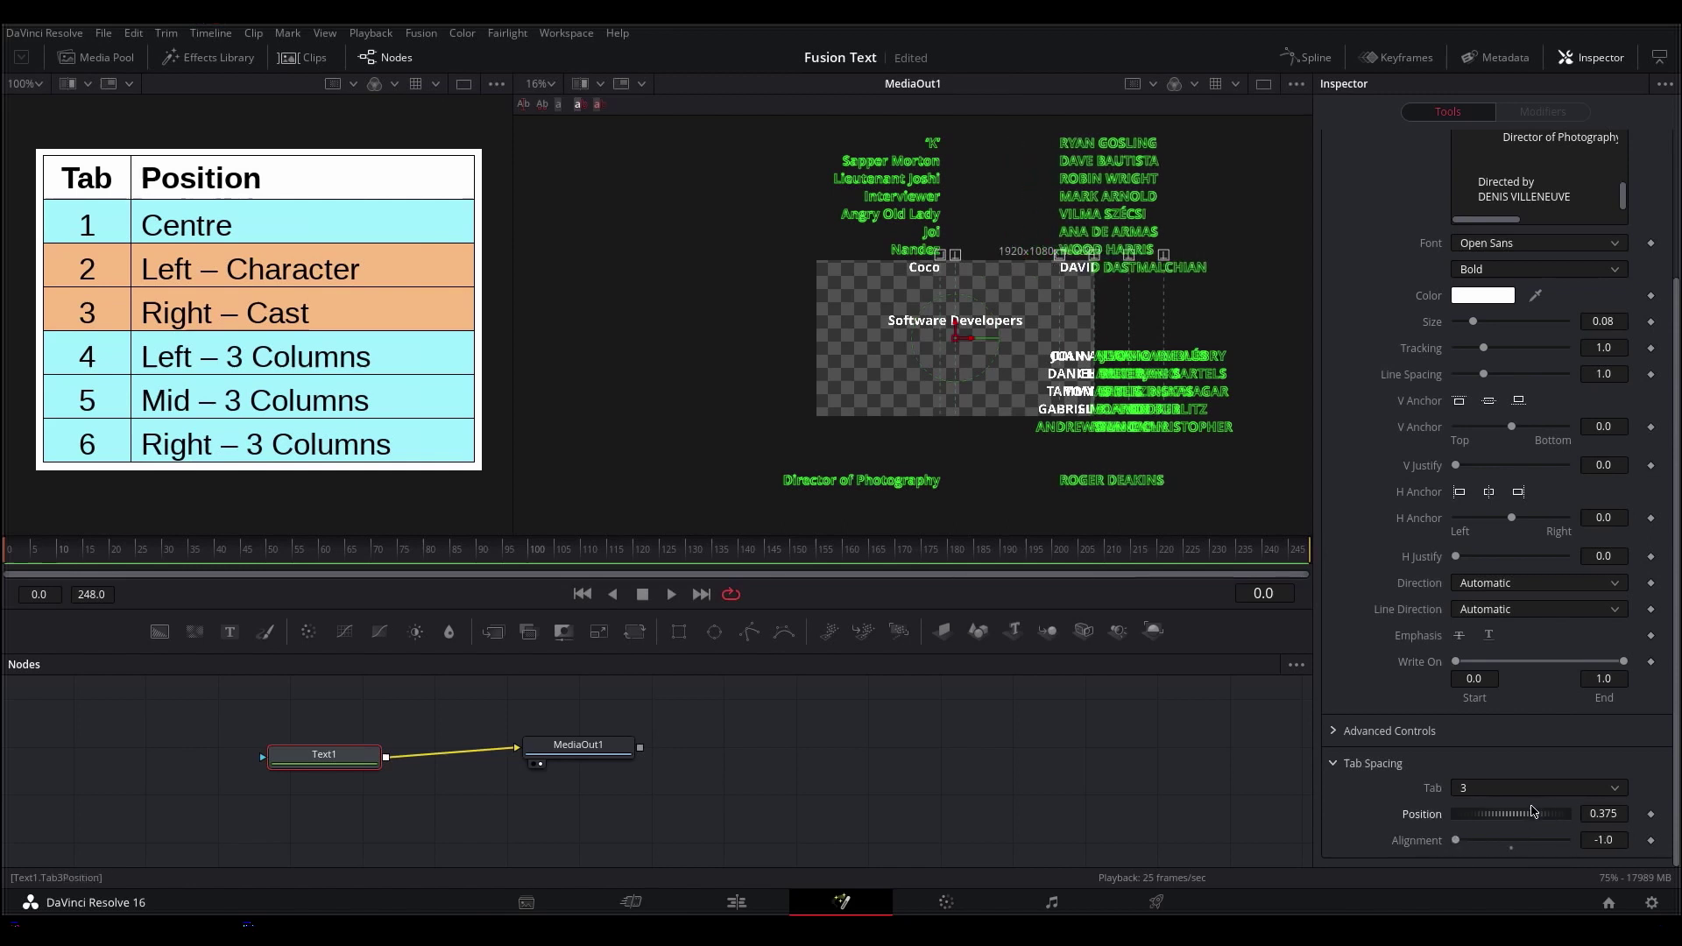
pyautogui.moveTo(1535, 821); pyautogui.dragTo(1490, 824)
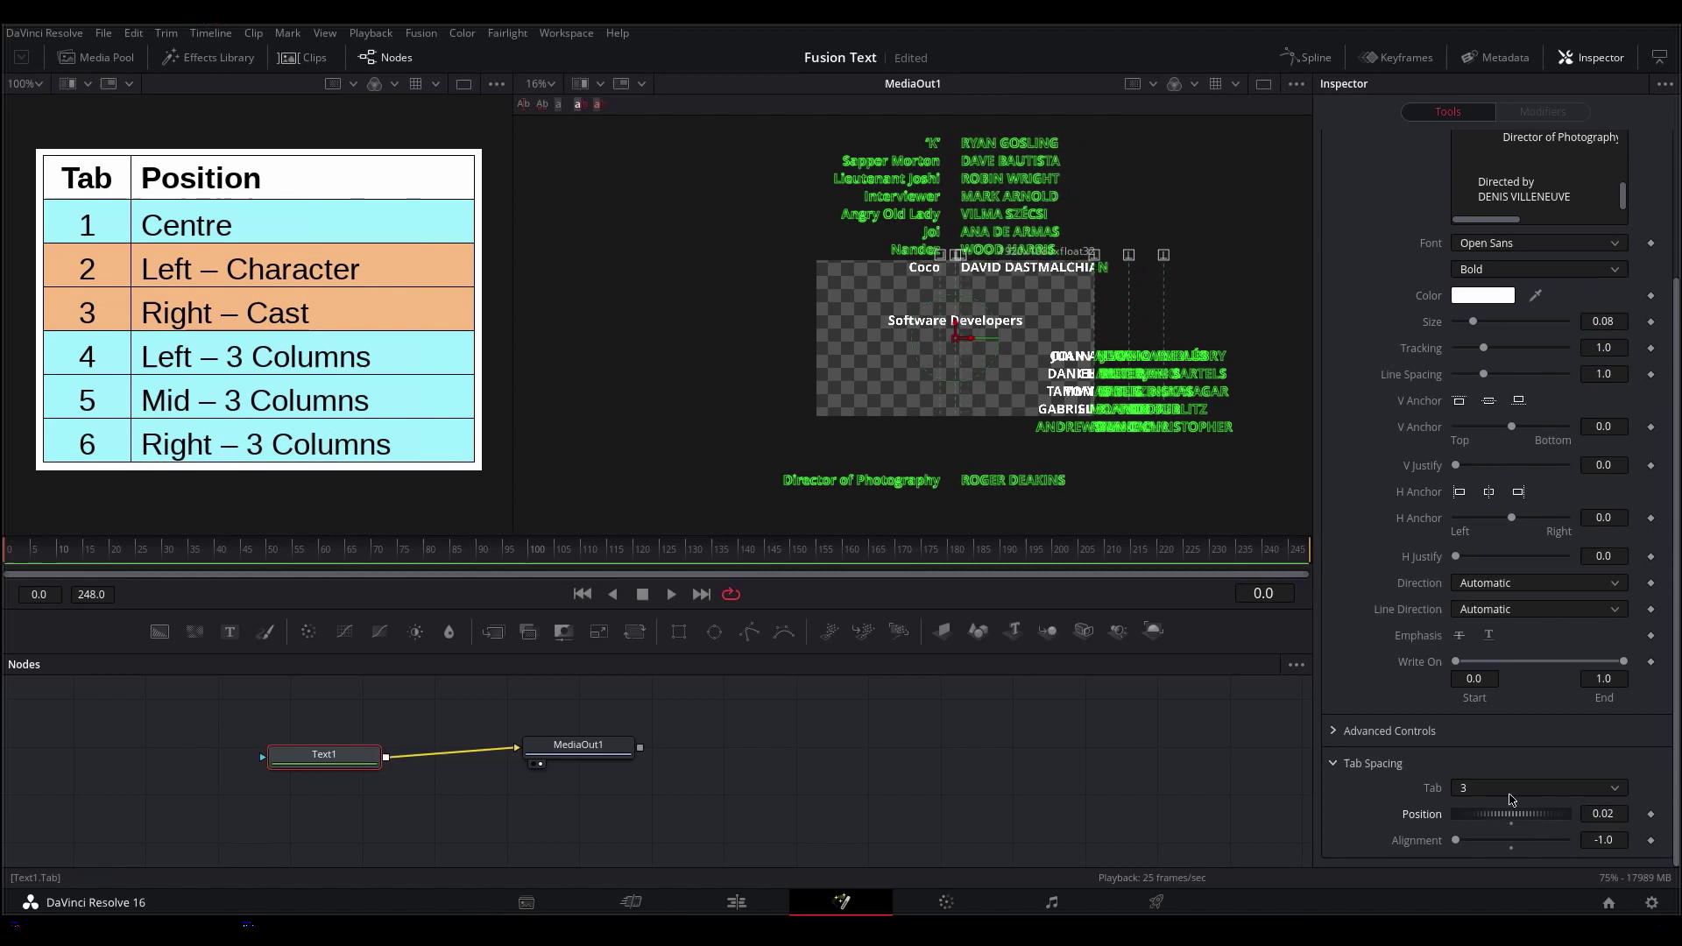
# Step: Move tab 4 left to -0.304 for the first crew column and shrink the text
pyautogui.click(1496, 788)
pyautogui.click(1493, 694)
pyautogui.moveTo(1535, 816); pyautogui.dragTo(1437, 814)
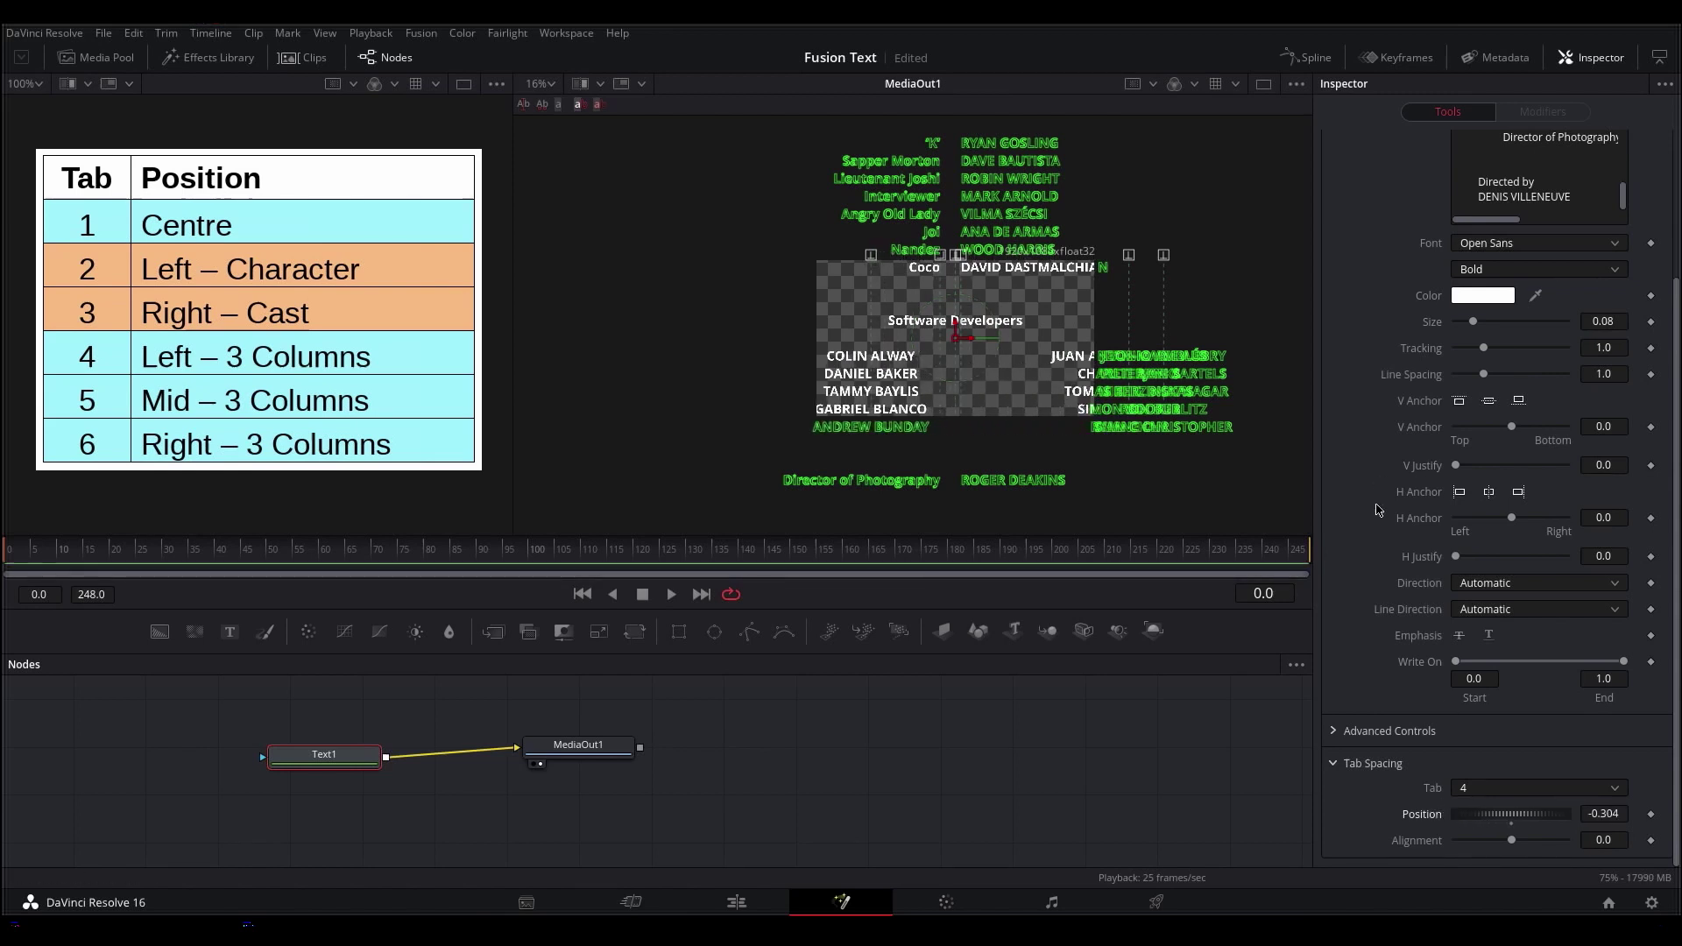
pyautogui.moveTo(1475, 322); pyautogui.dragTo(1467, 325)
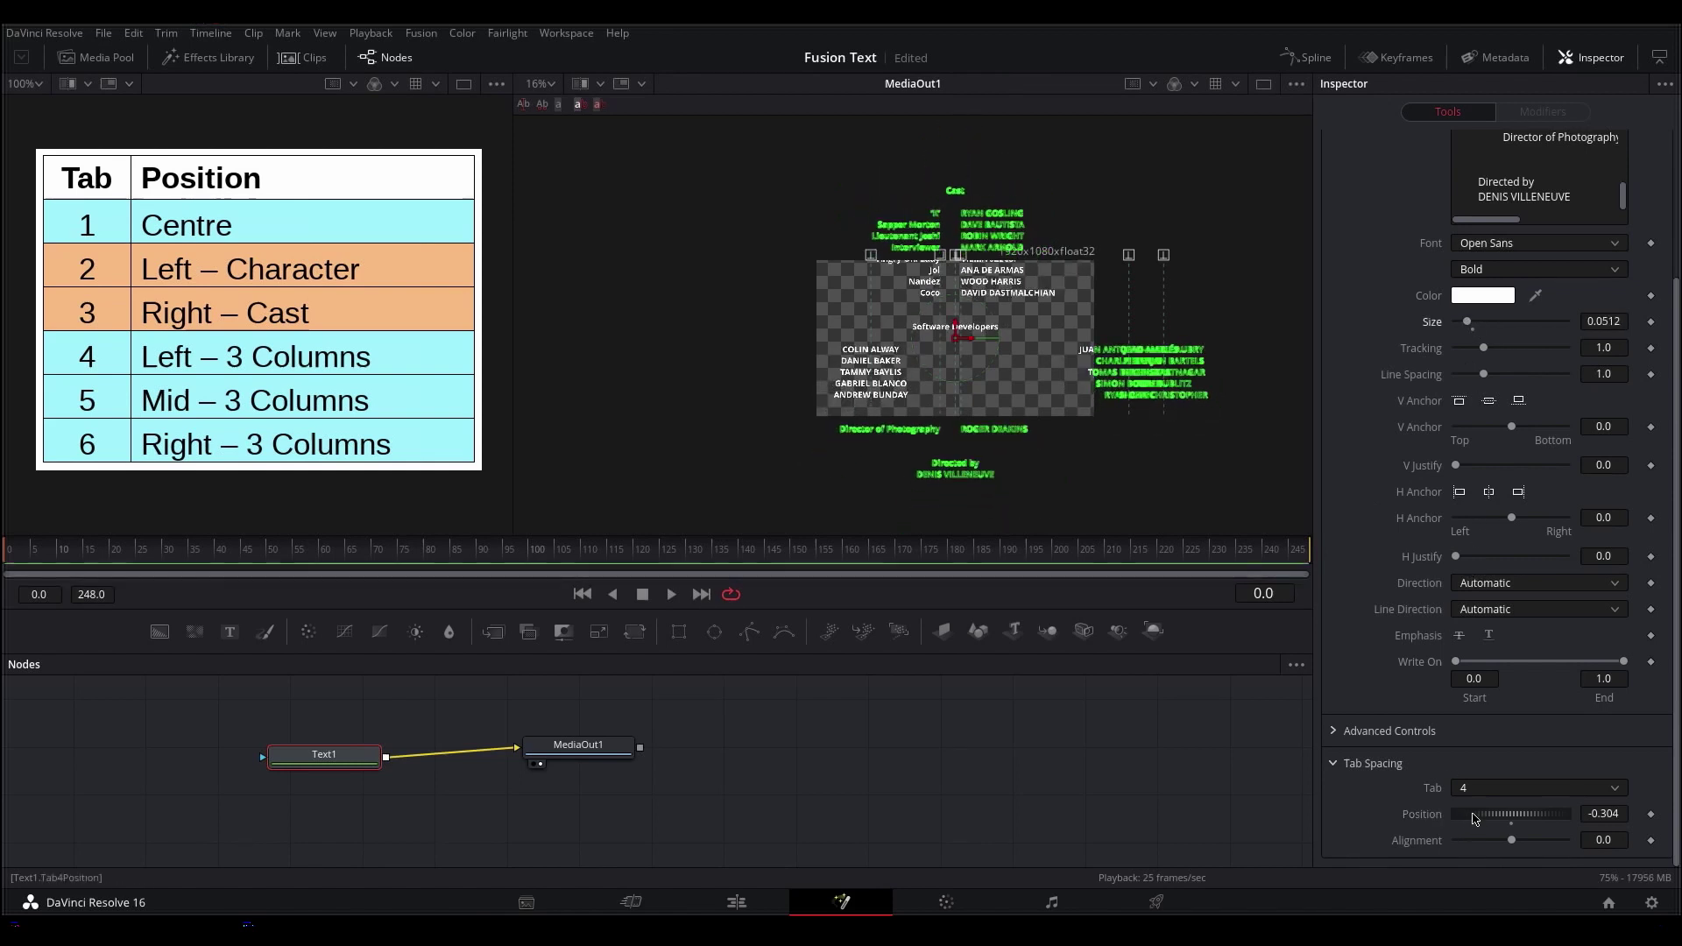
# Step: Centre tab 5 at position 0.0 for the middle crew column
pyautogui.click(1489, 787)
pyautogui.click(1532, 780)
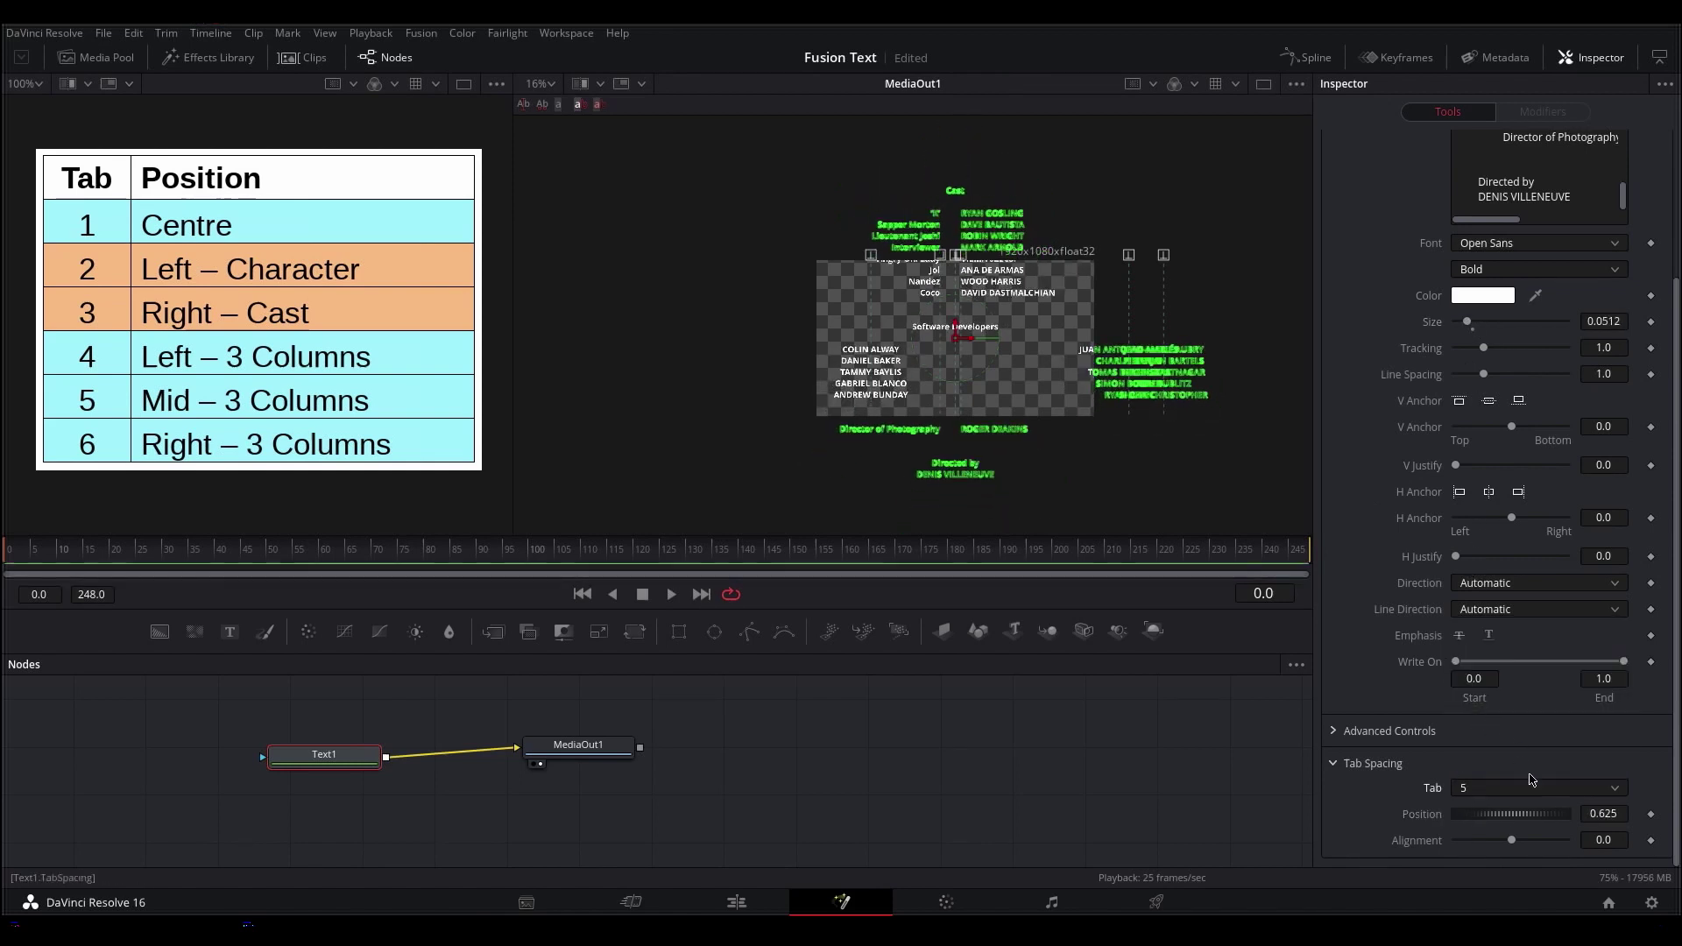
pyautogui.click(1619, 809)
pyautogui.write('0.625')
pyautogui.press('Tab')
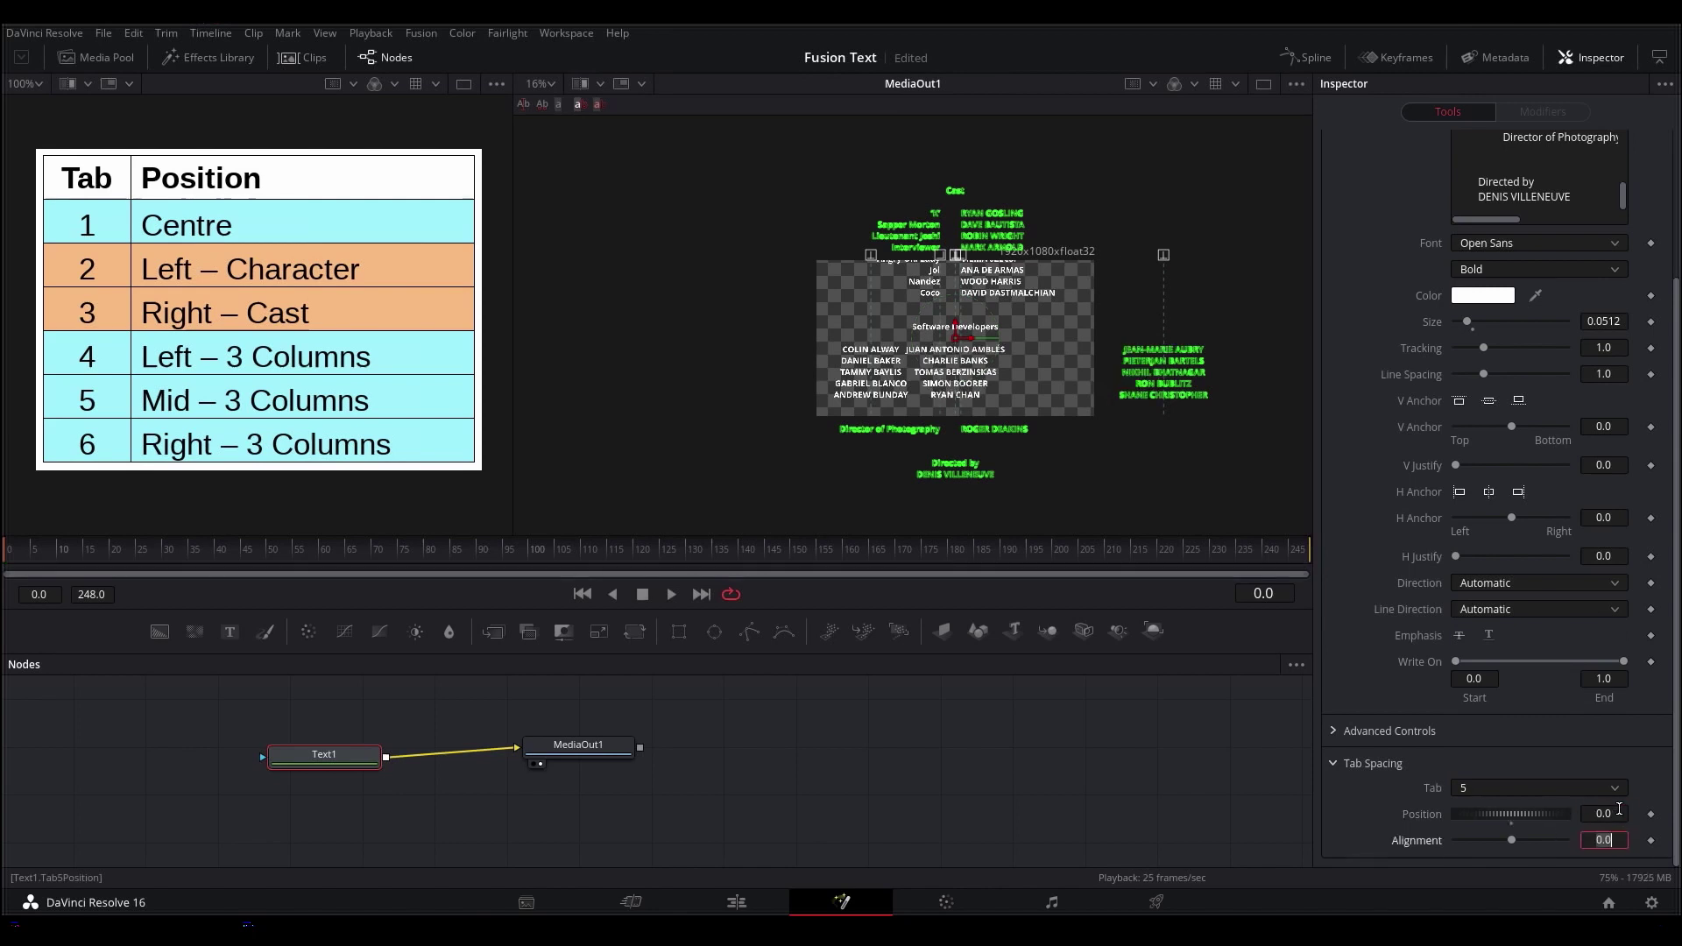
# Step: Set tab 6 to 0.322 and reduce the text size to about 0.039
pyautogui.click(1533, 788)
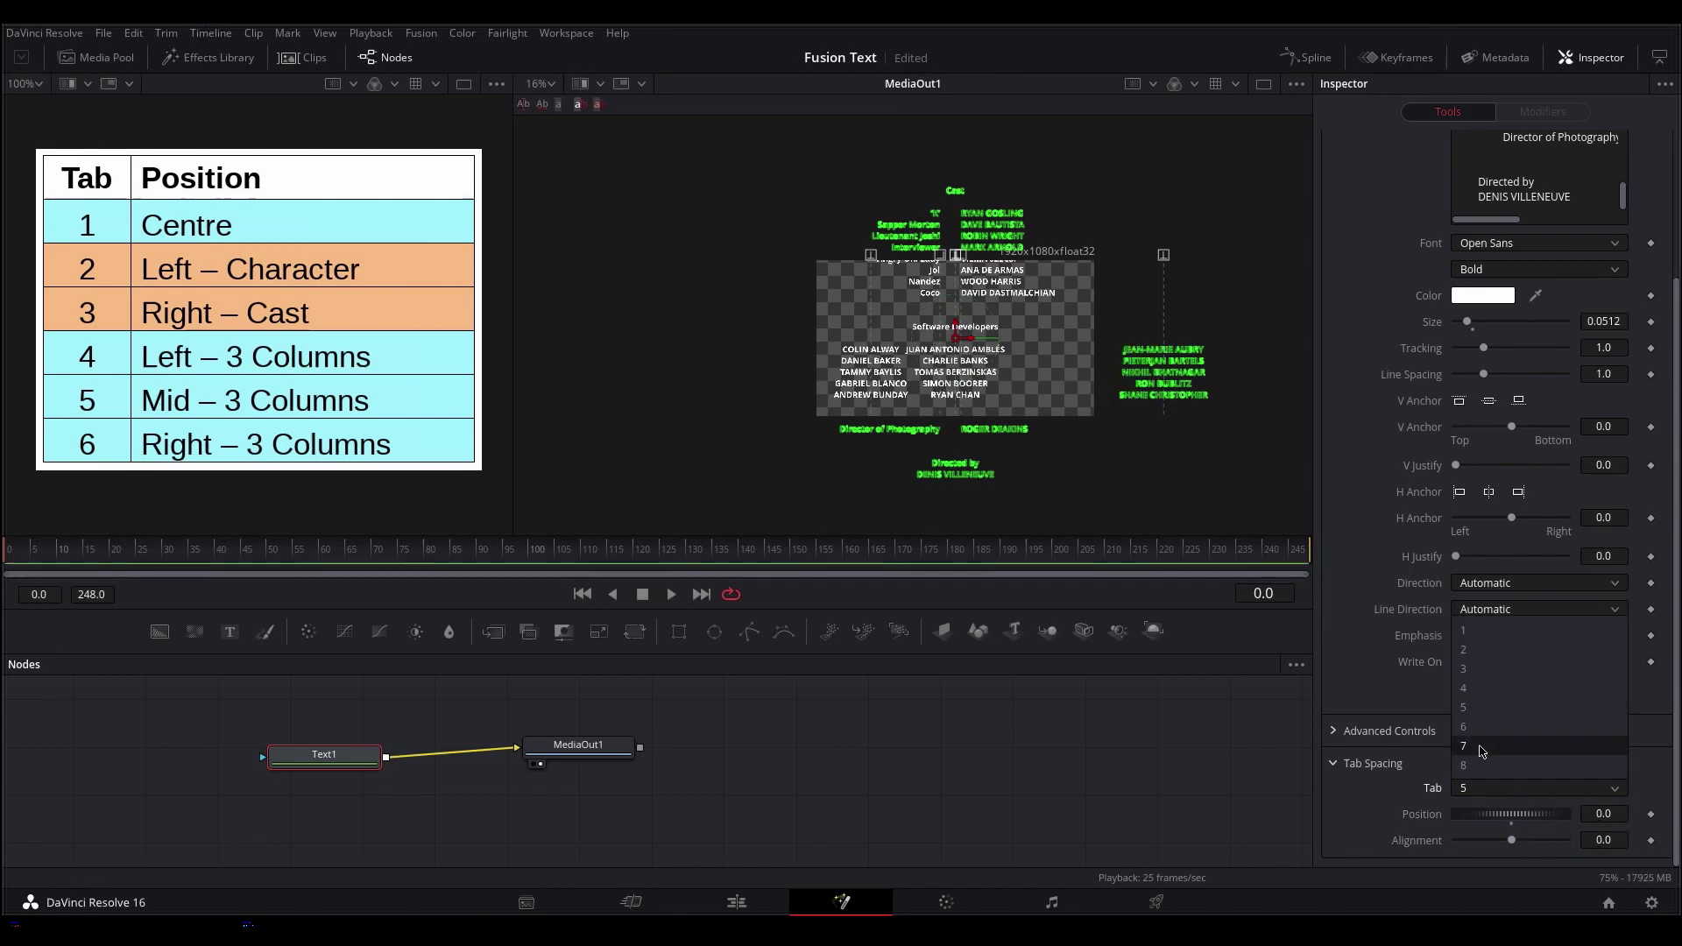
pyautogui.click(1533, 759)
pyautogui.moveTo(1535, 819); pyautogui.dragTo(1482, 816)
pyautogui.moveTo(1615, 337); pyautogui.dragTo(1543, 338)
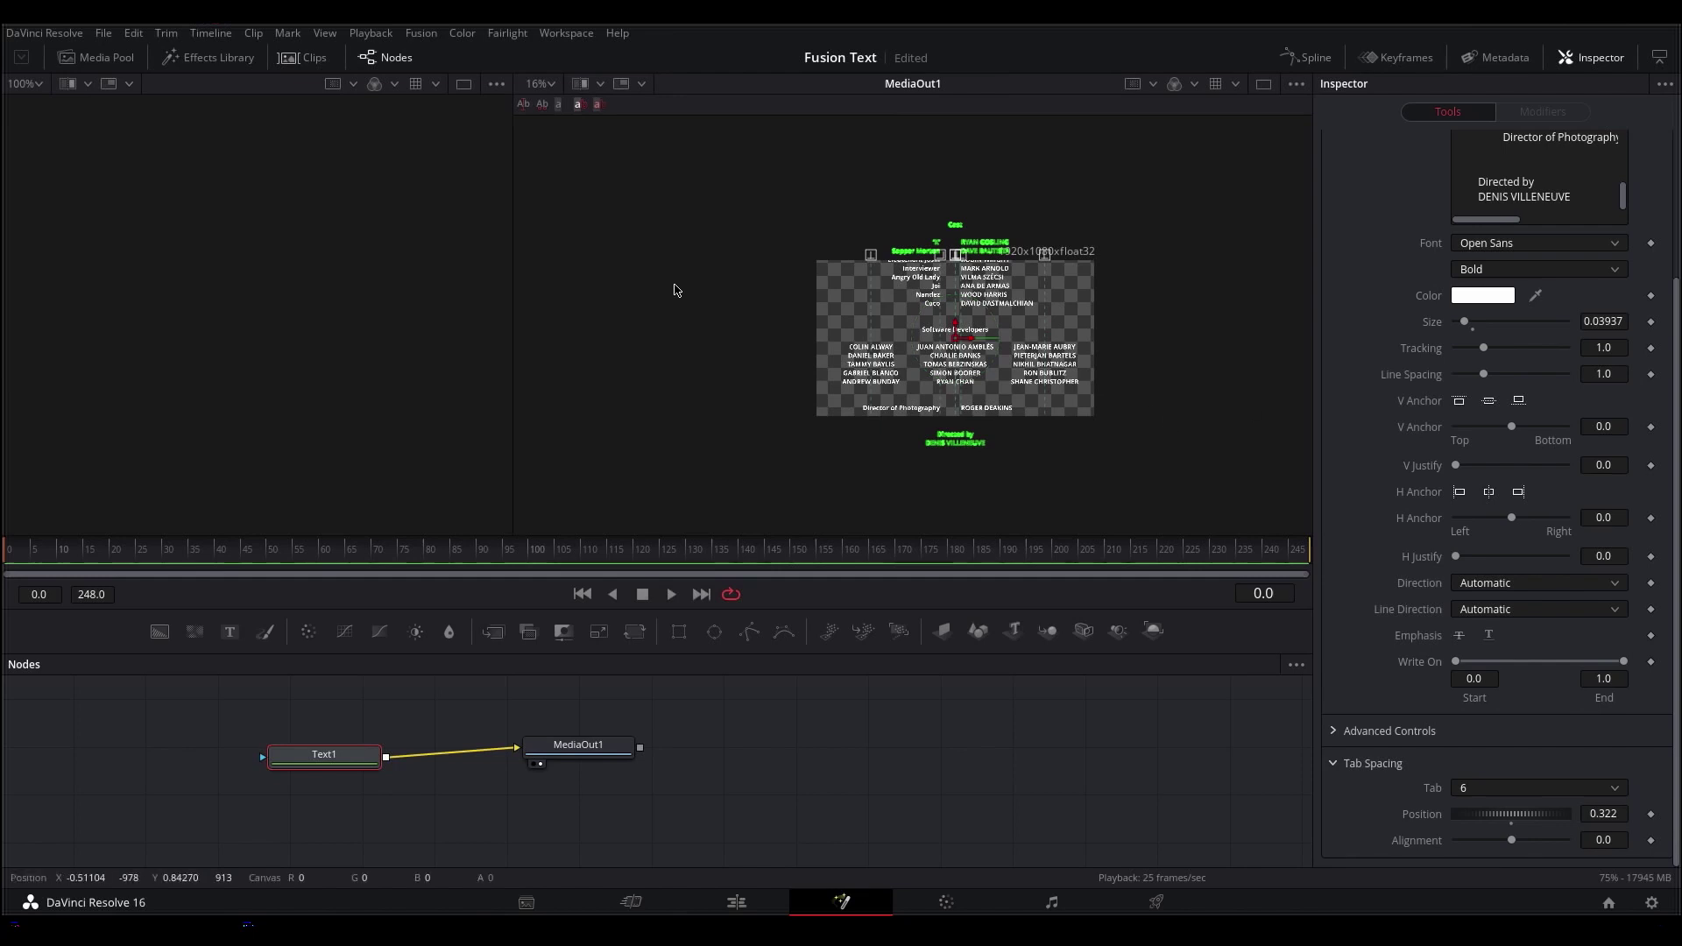
pyautogui.scroll(2, 930, 320)
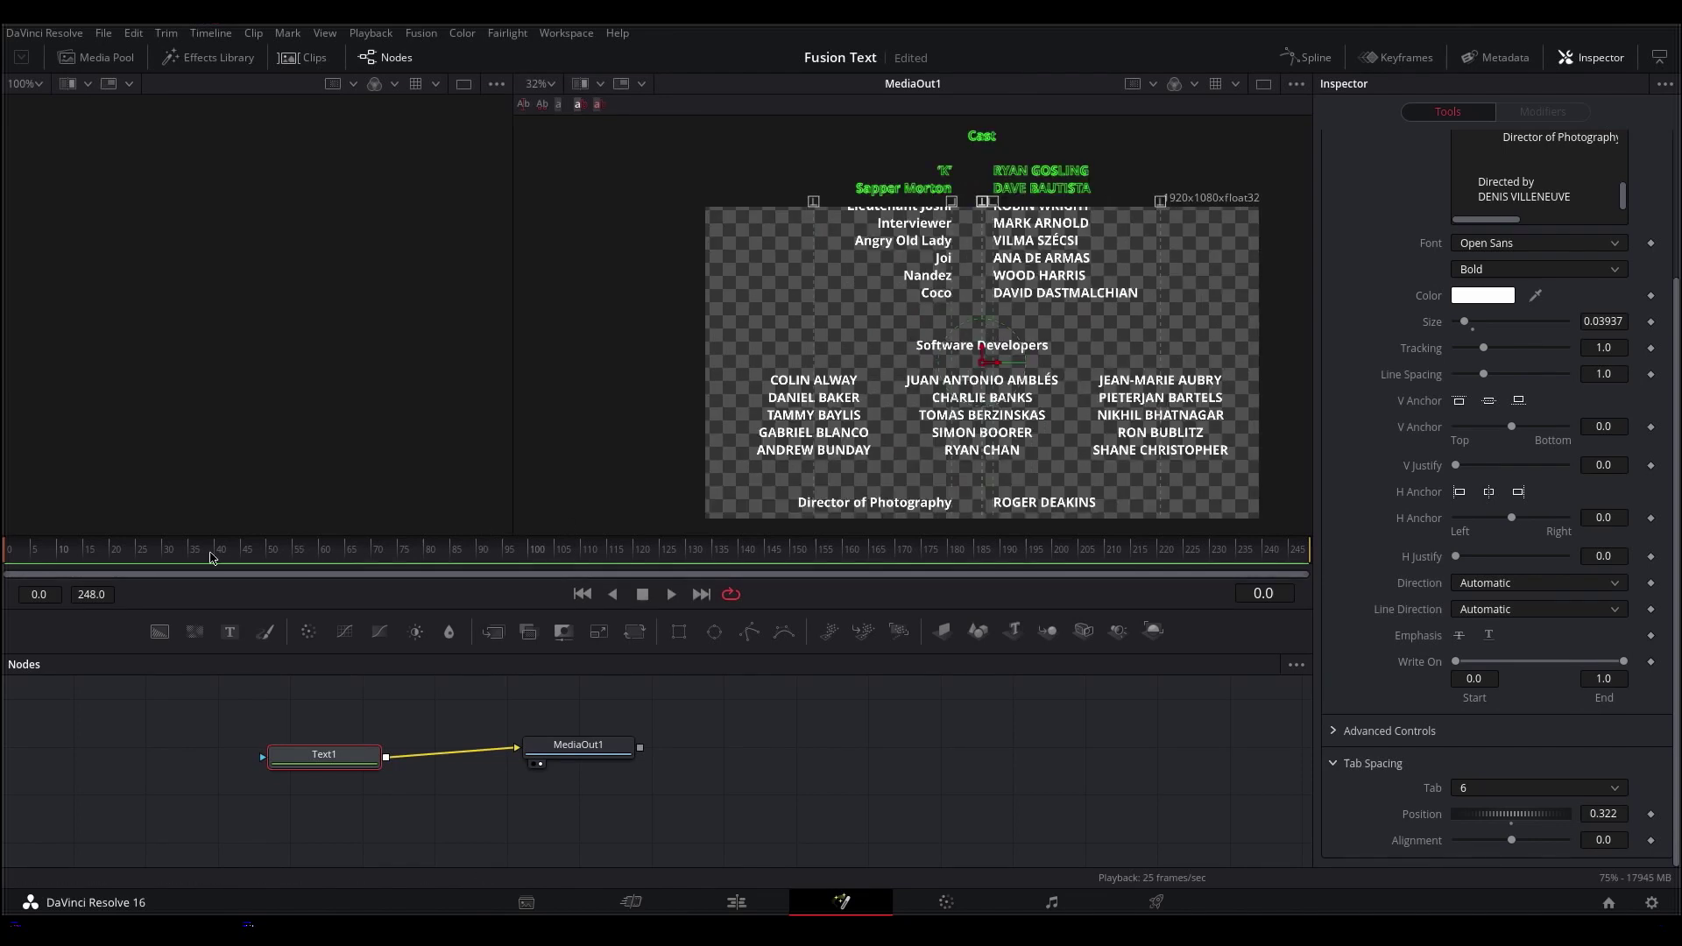
# Step: At frame 0, set Text1's Center Y to -0.755 and keyframe it
pyautogui.click(37, 558)
pyautogui.click(9, 557)
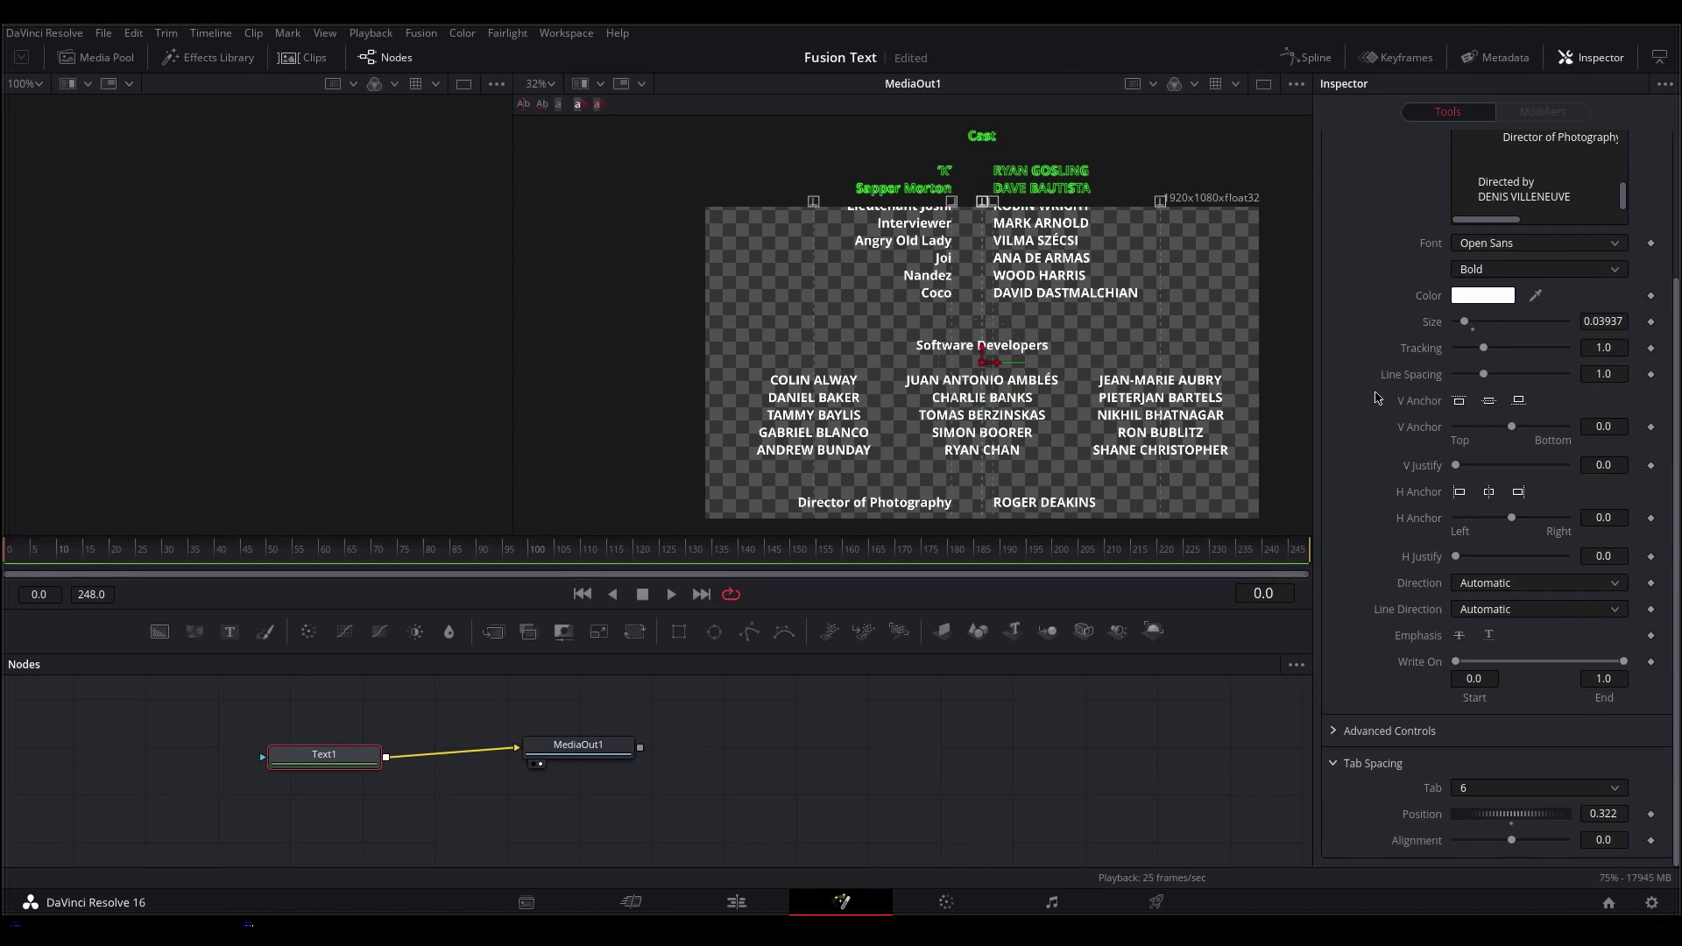
pyautogui.scroll(3, 1469, 244)
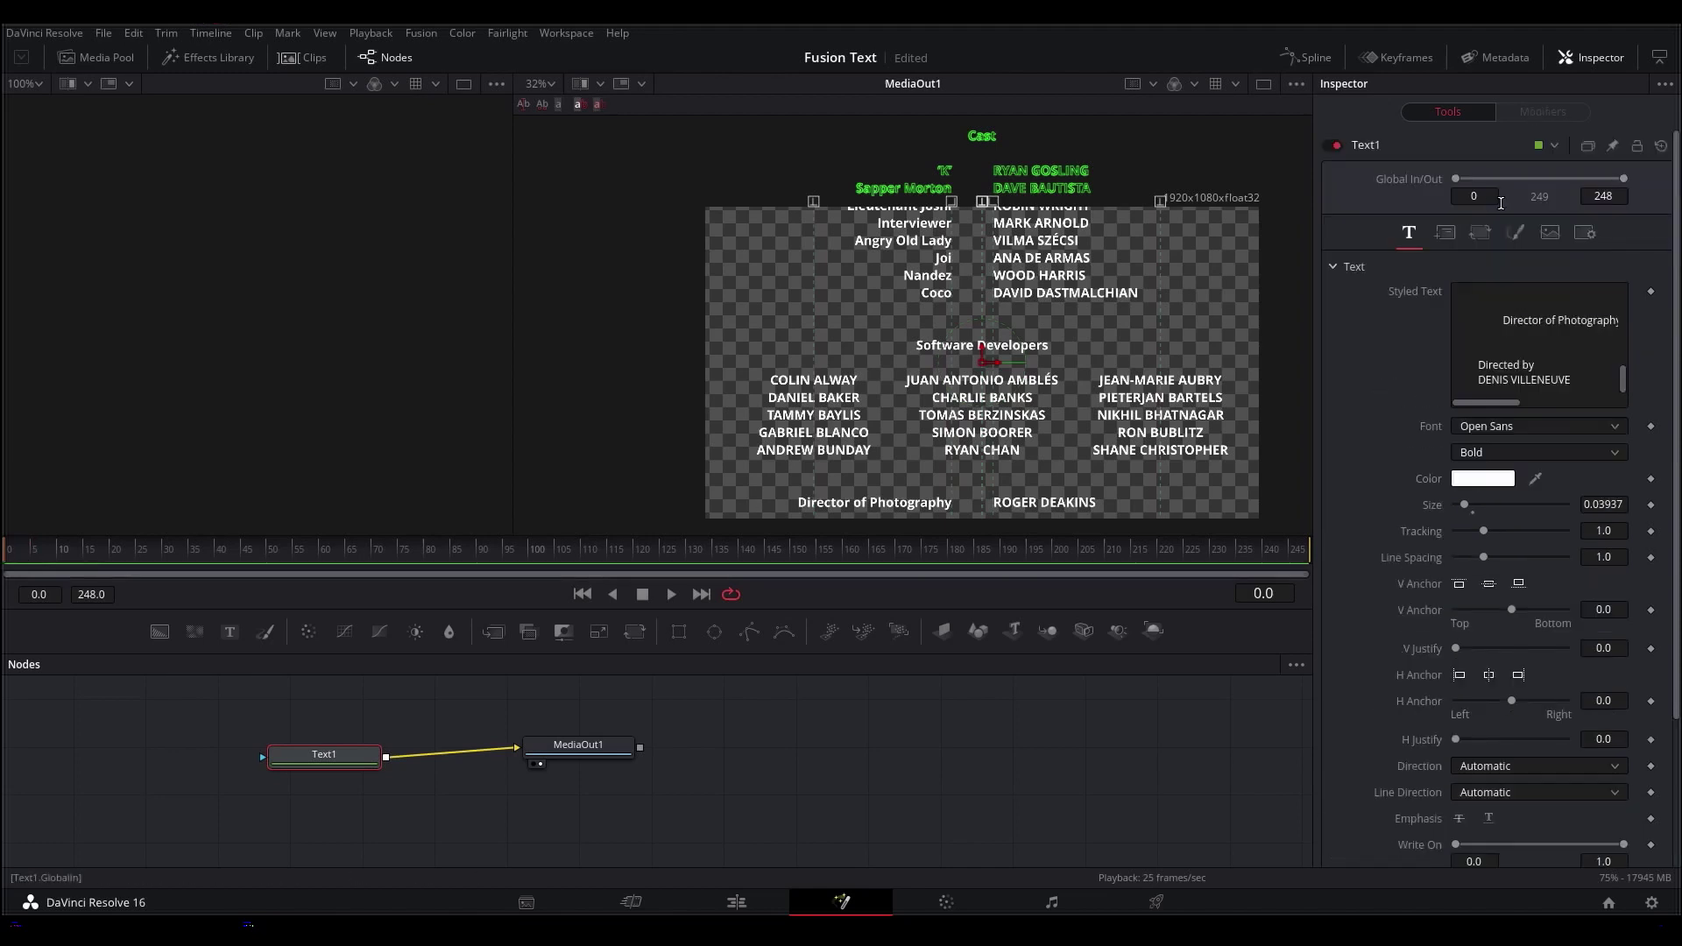
pyautogui.click(1445, 233)
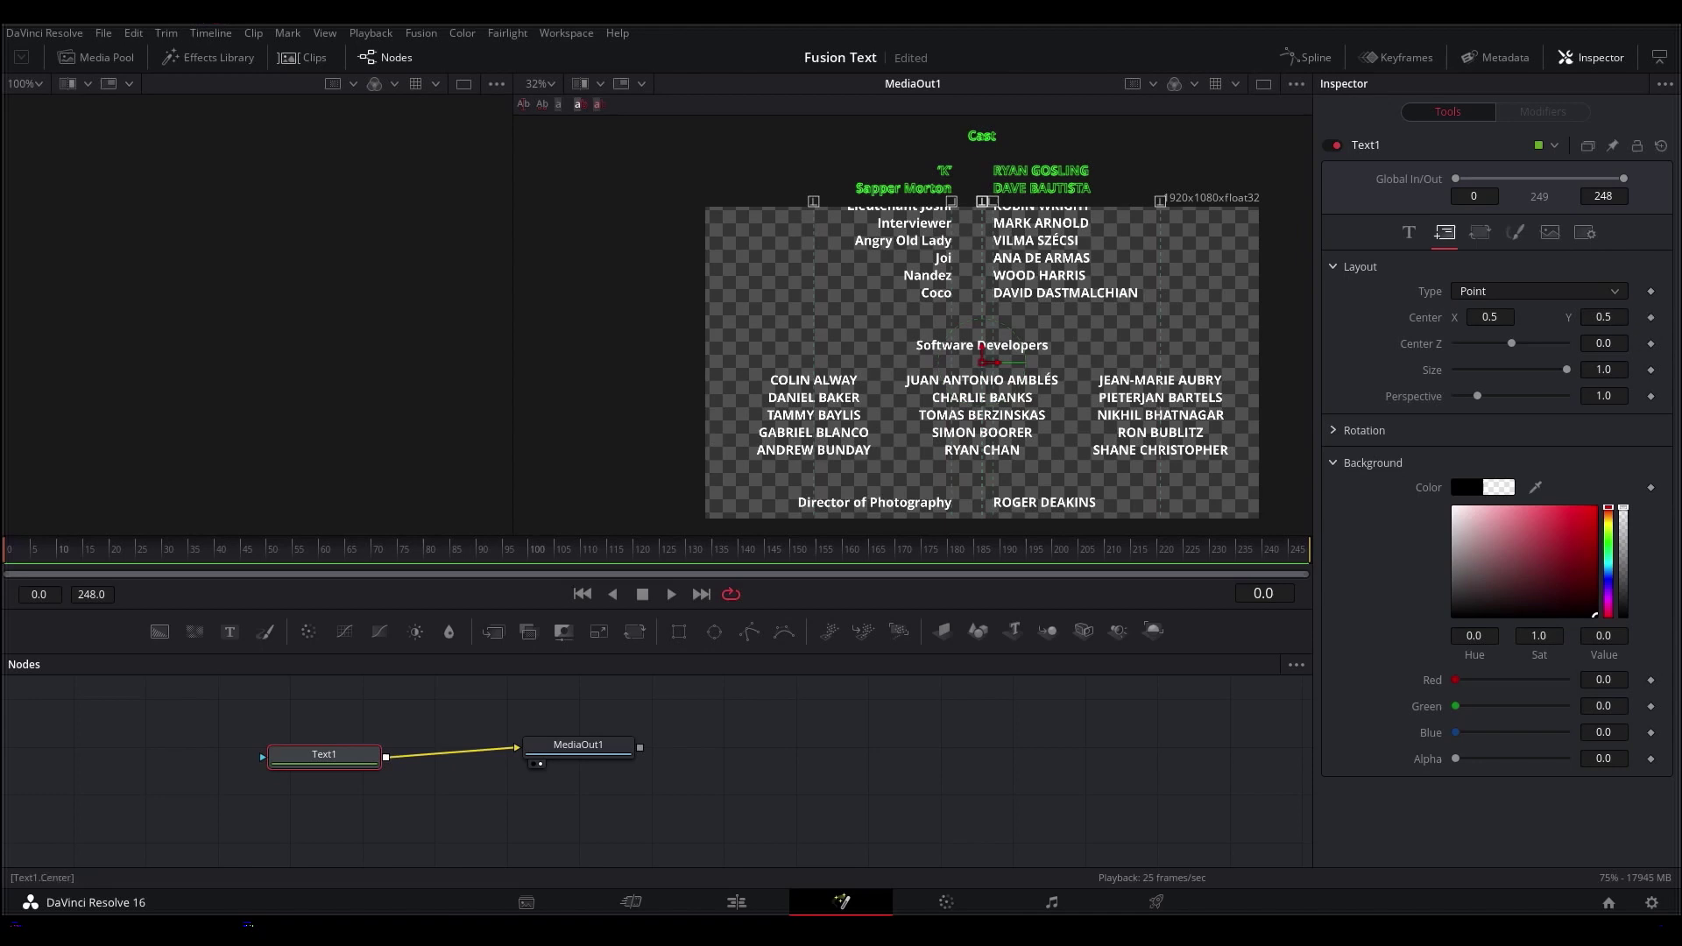
pyautogui.moveTo(982, 354); pyautogui.dragTo(982, 728)
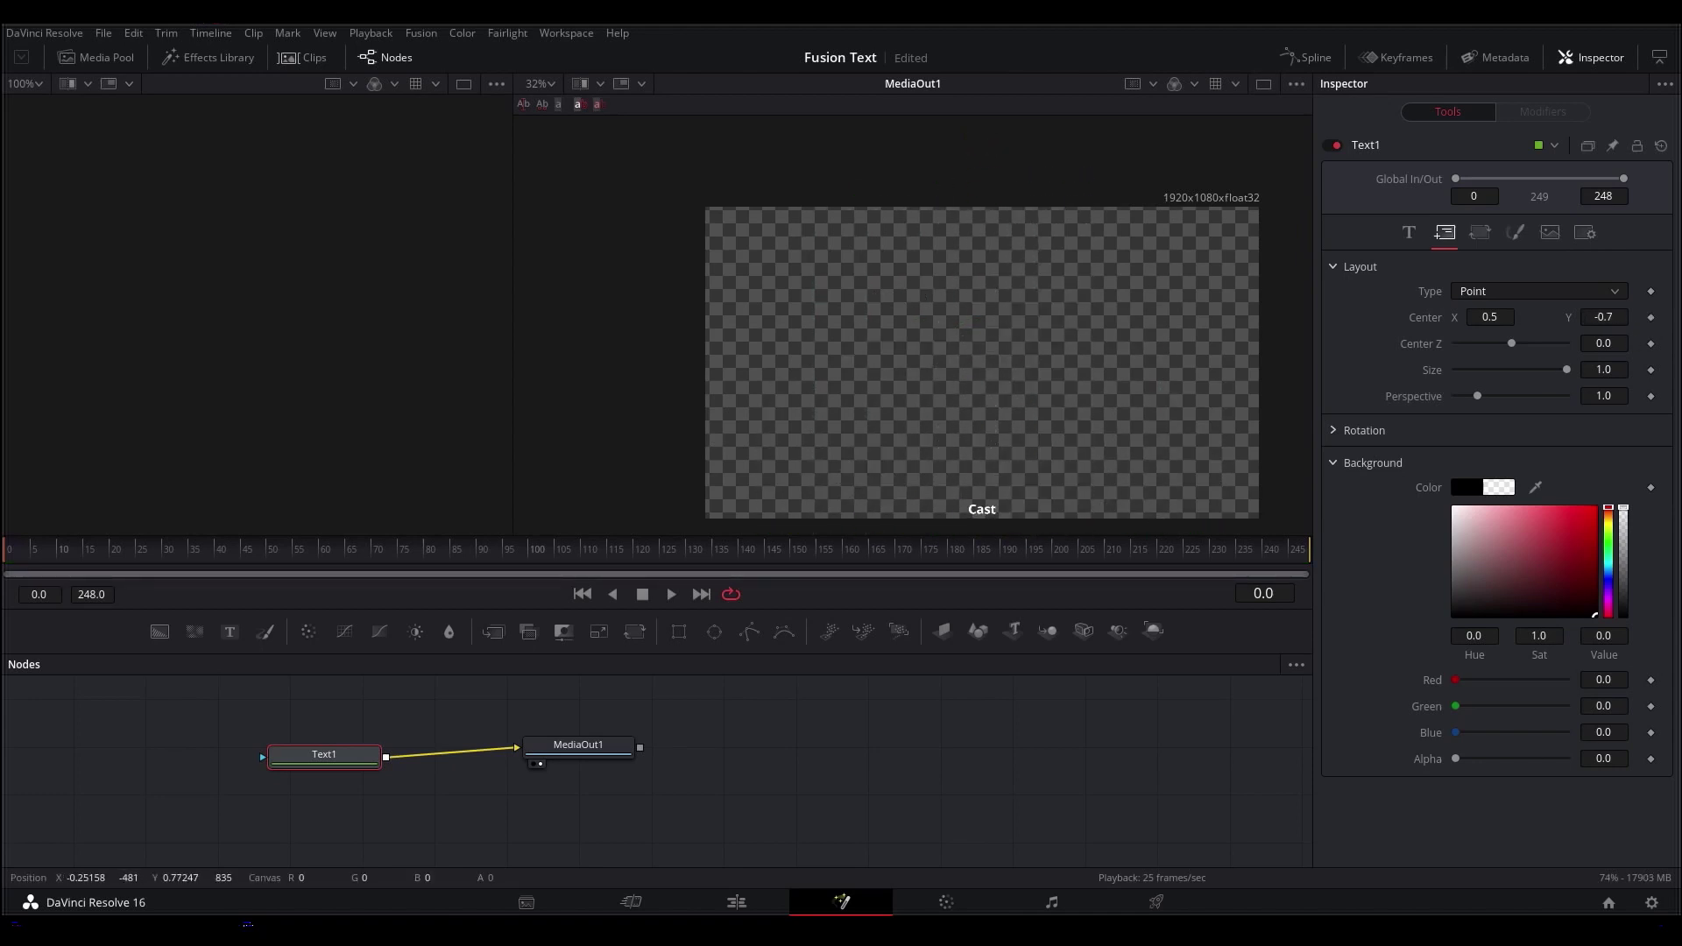
pyautogui.moveTo(982, 509); pyautogui.dragTo(982, 527)
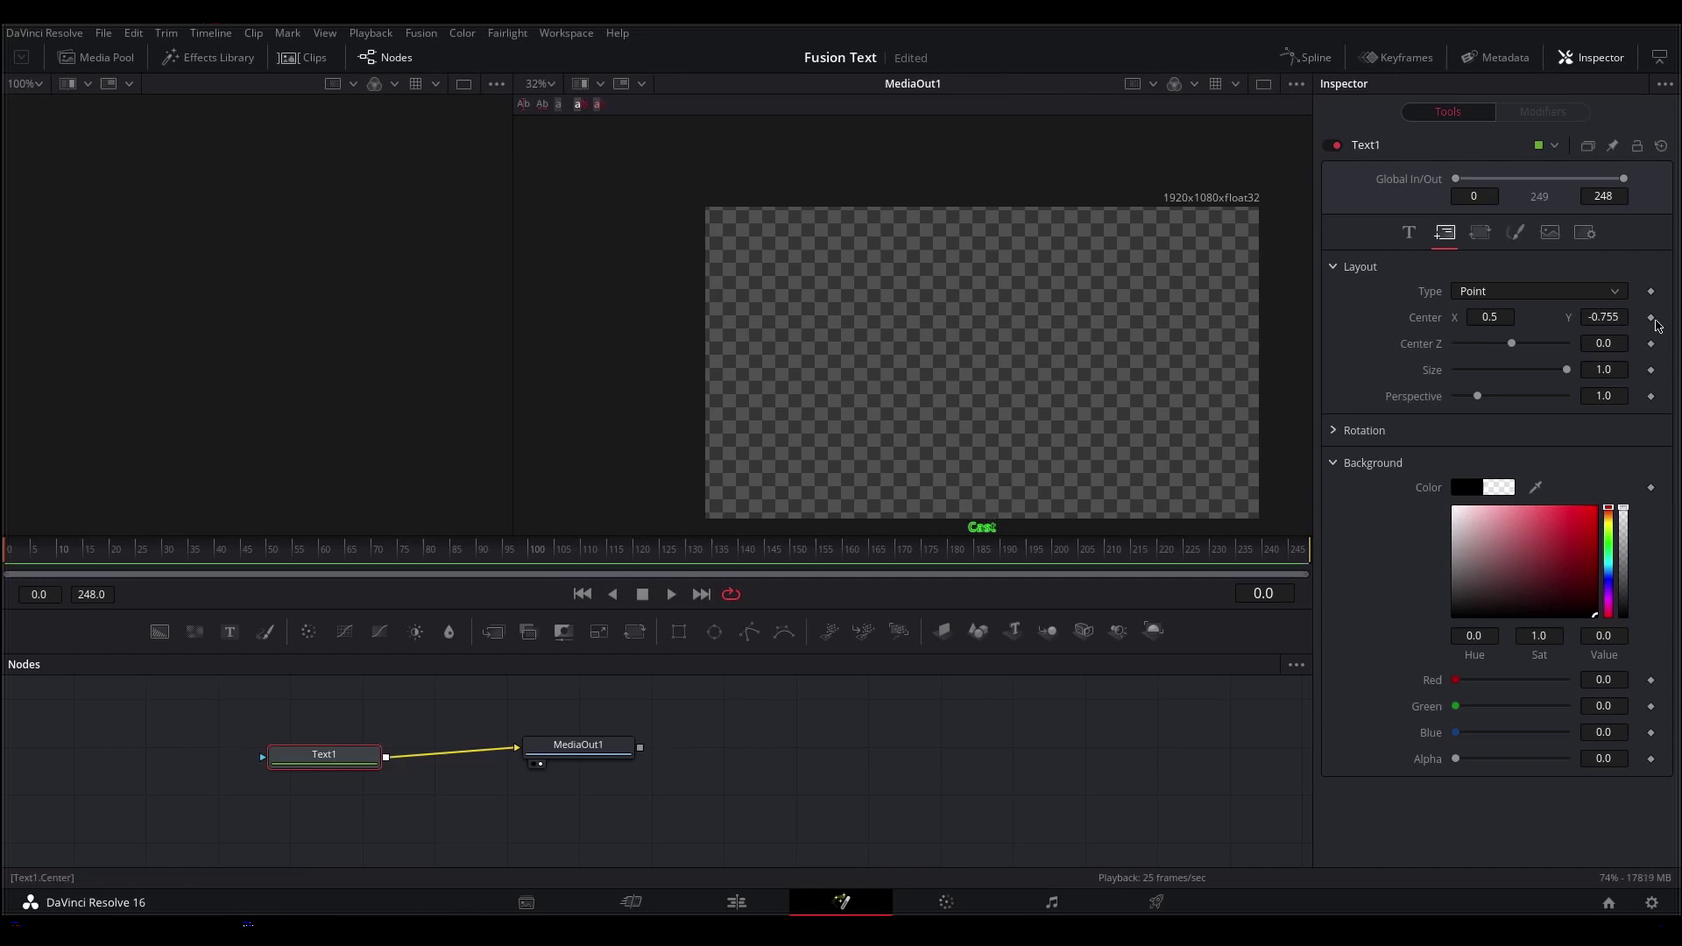
pyautogui.click(1651, 317)
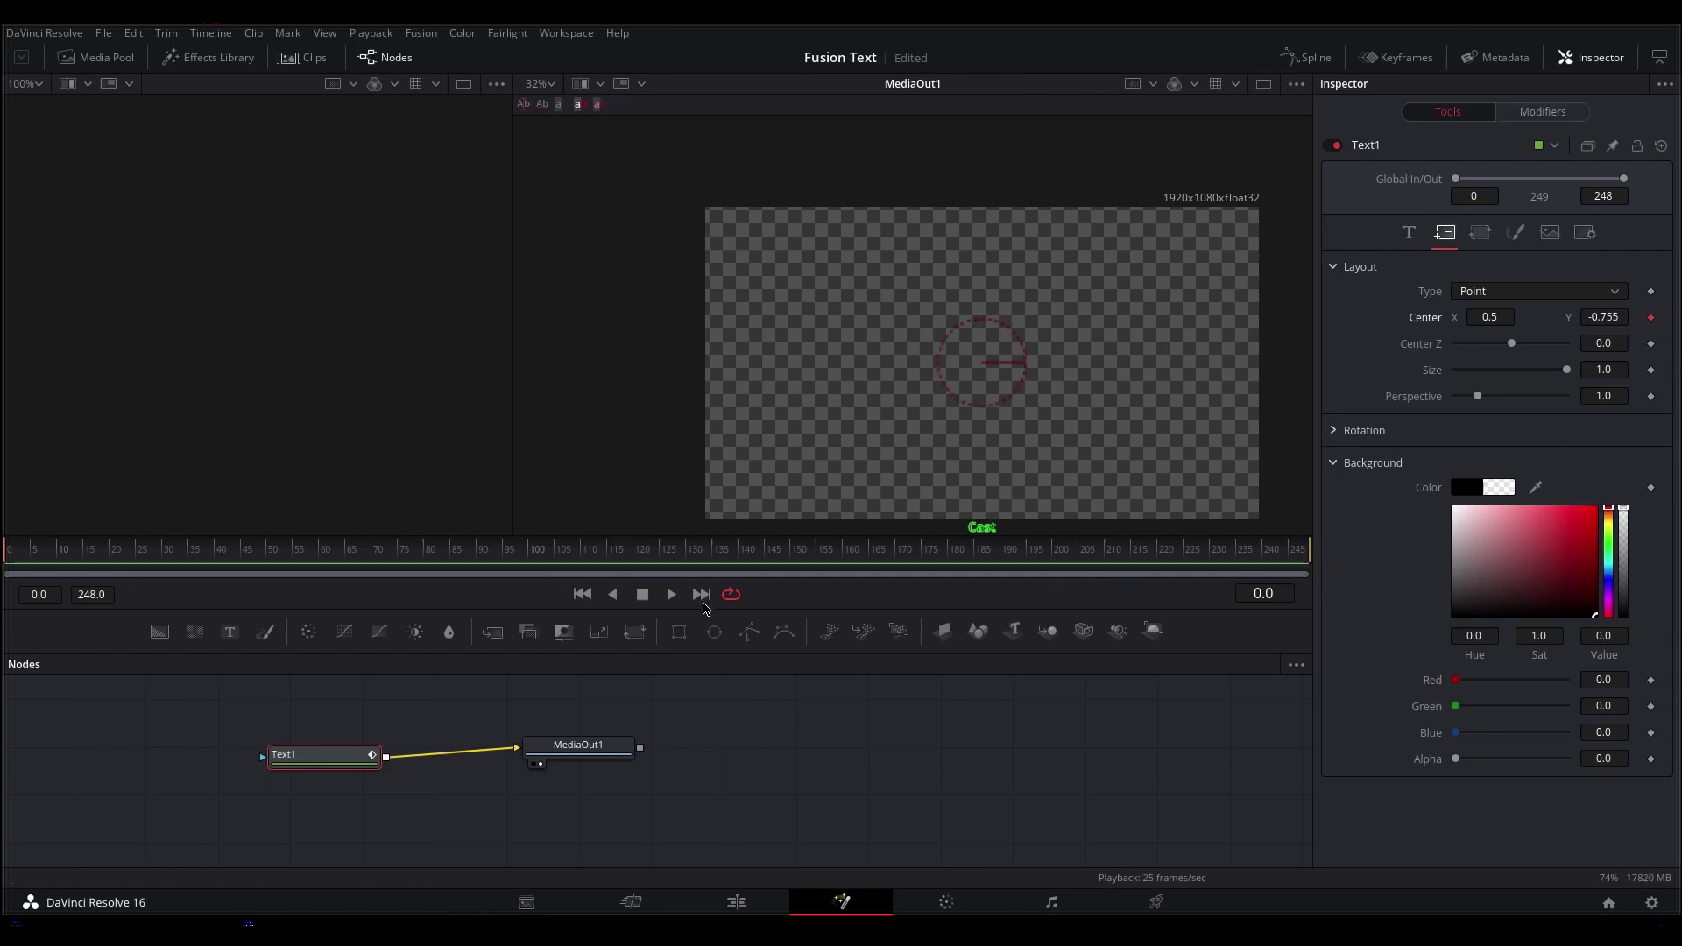
# Step: On the last frame set Center Y to 1.702, then play the rolling credits
pyautogui.click(700, 594)
pyautogui.moveTo(1605, 318)
pyautogui.mouseDown()
pyautogui.moveTo(1513, 280)
pyautogui.moveTo(1259, 243)
pyautogui.moveTo(1596, 317)
pyautogui.mouseUp()
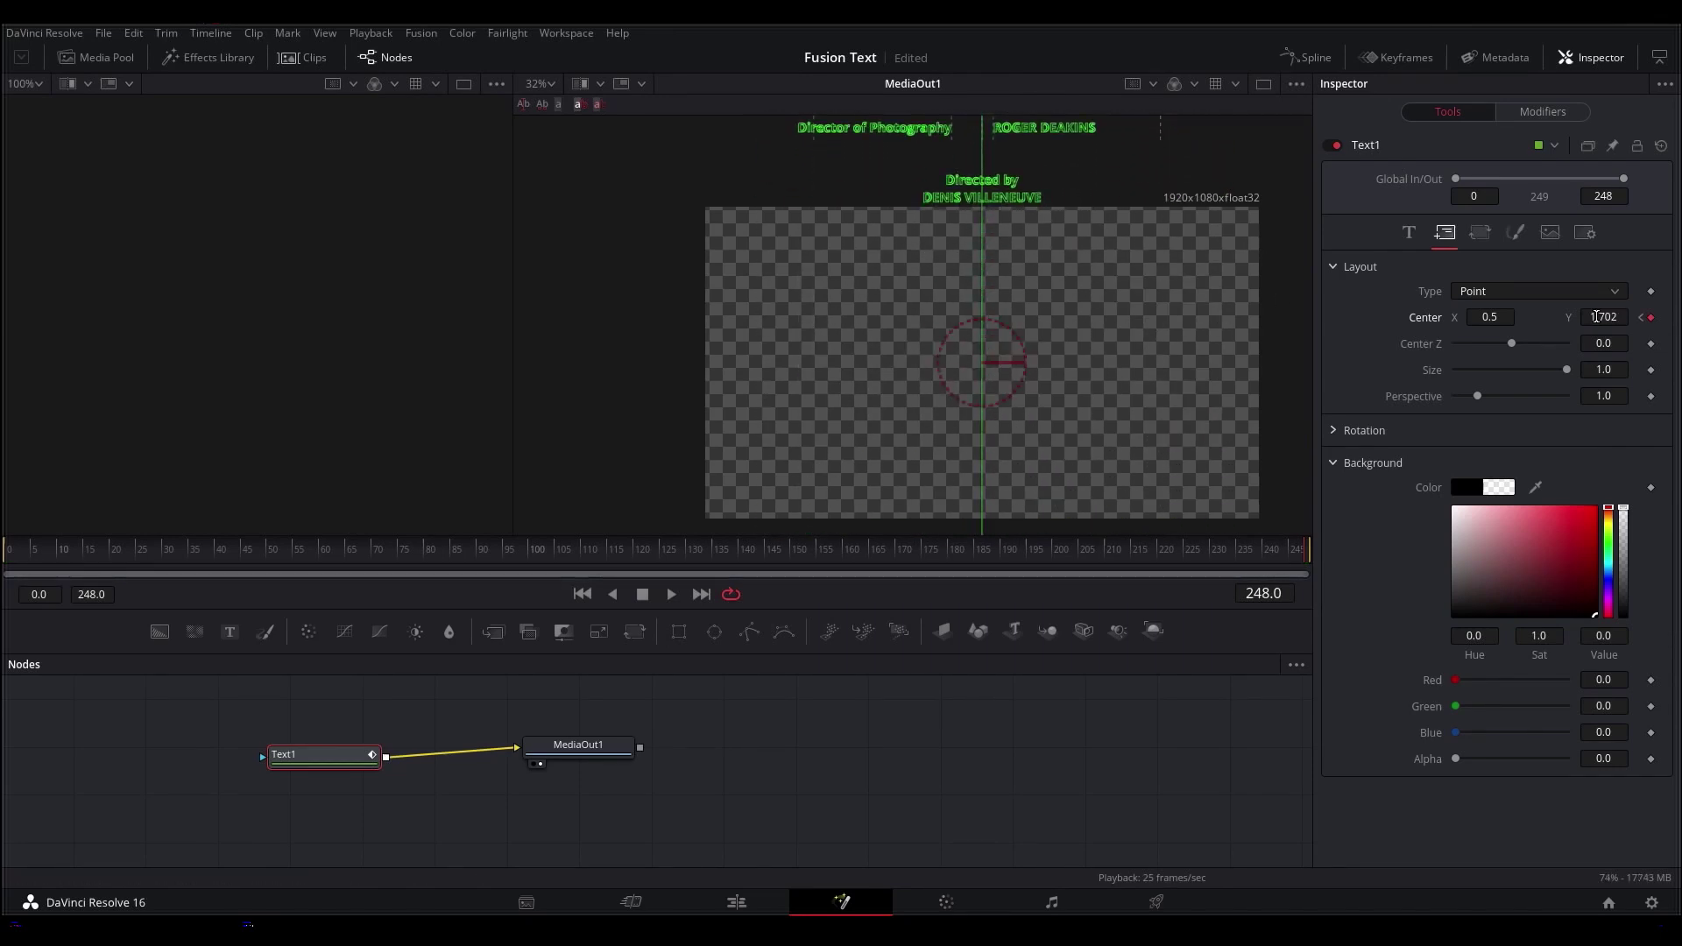
pyautogui.click(670, 594)
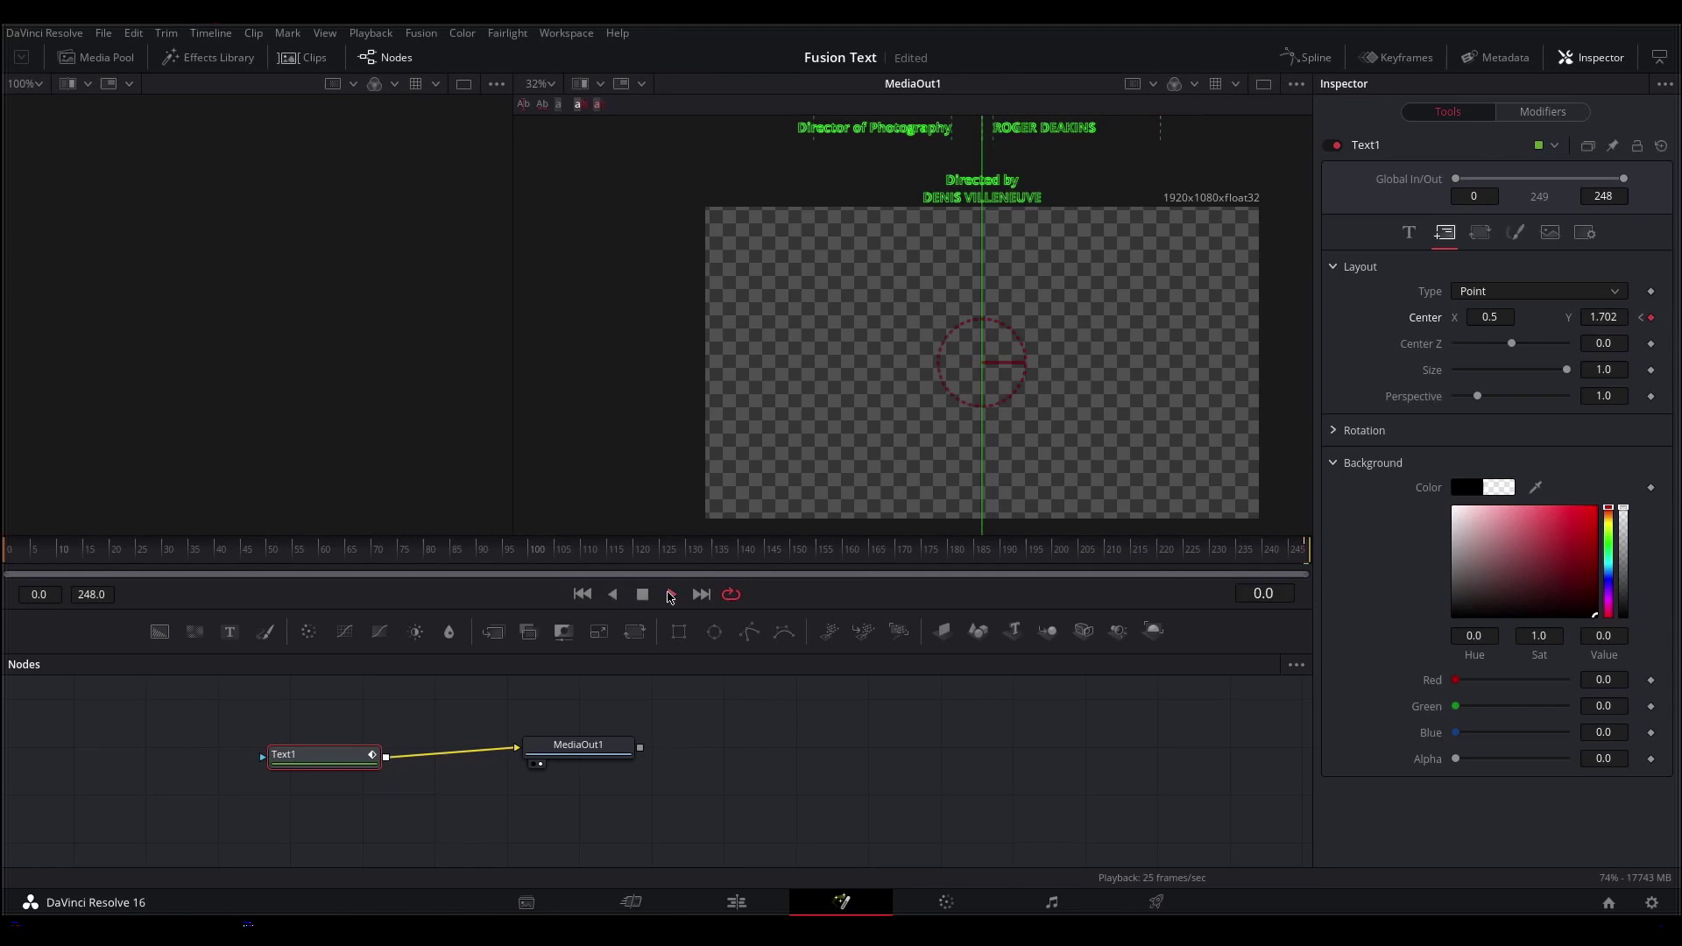